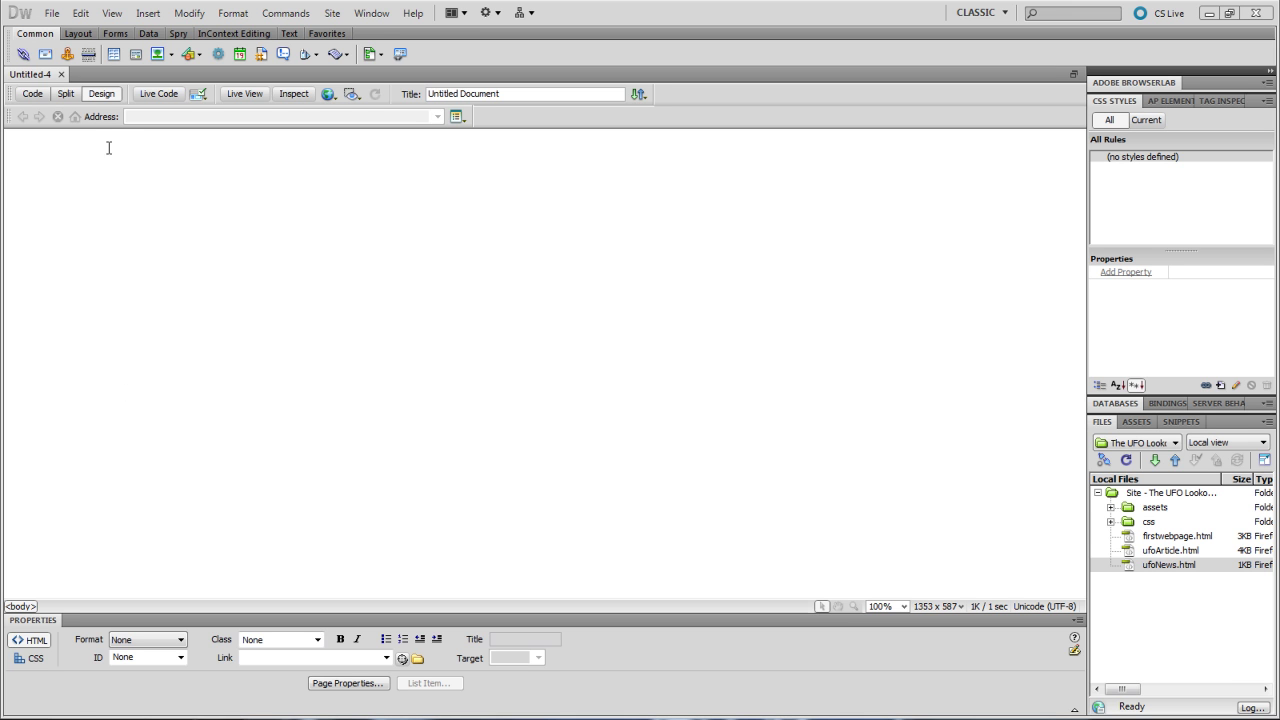
- Switch the Insert bar to the Forms tab to show the form element icons
{"action": "left_click", "coordinate": [112, 34]}
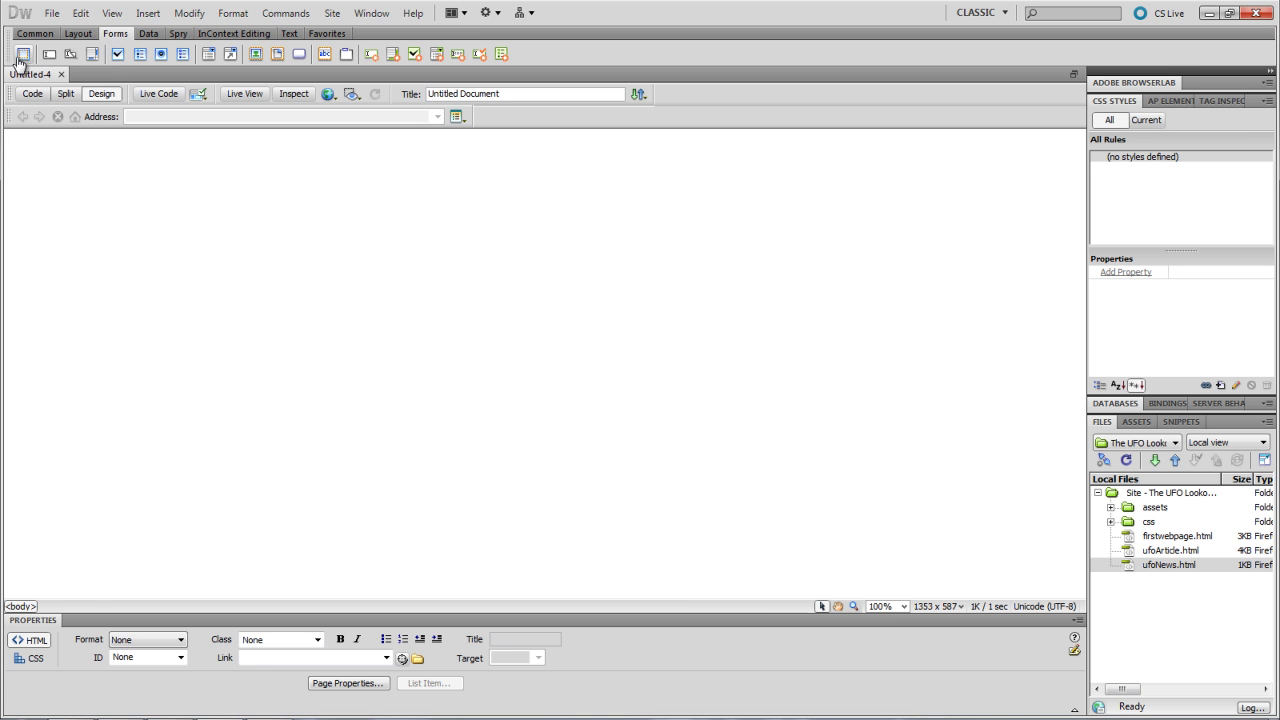
- Insert form1 on the Untitled-4 page, keep its Method as POST, and click inside it
{"action": "left_click", "coordinate": [23, 56]}
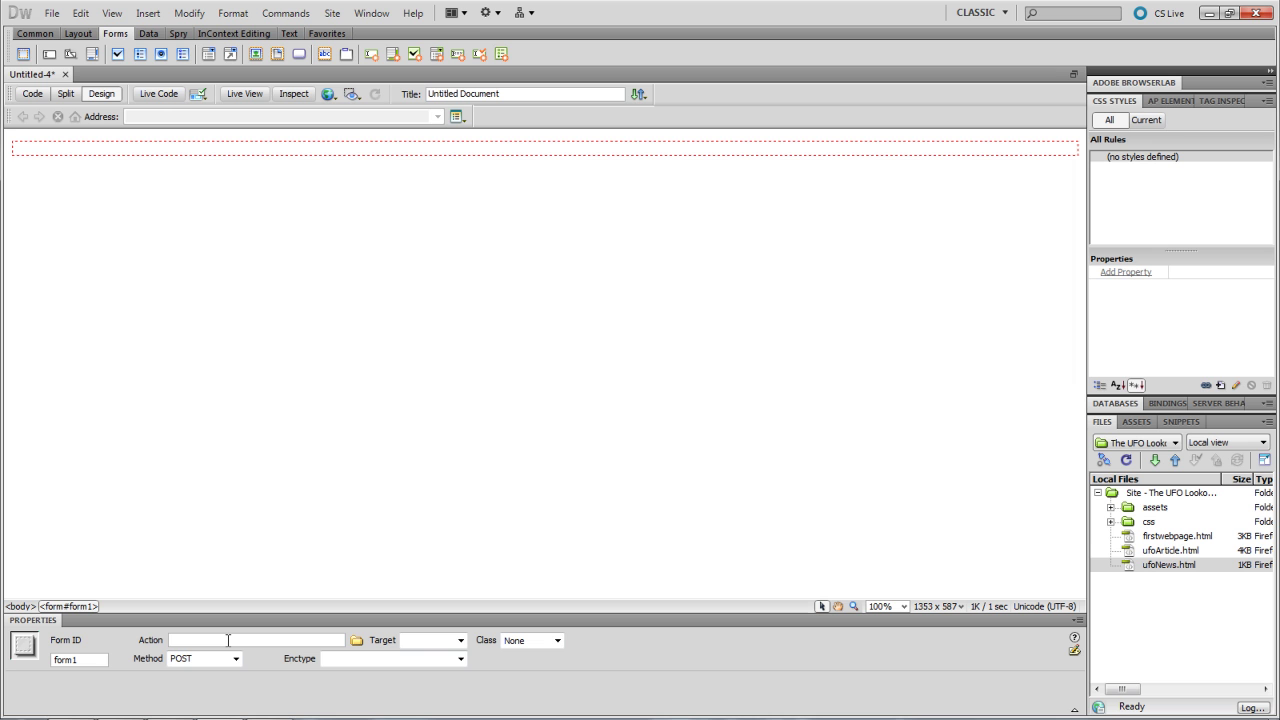
{"action": "left_click", "coordinate": [236, 659]}
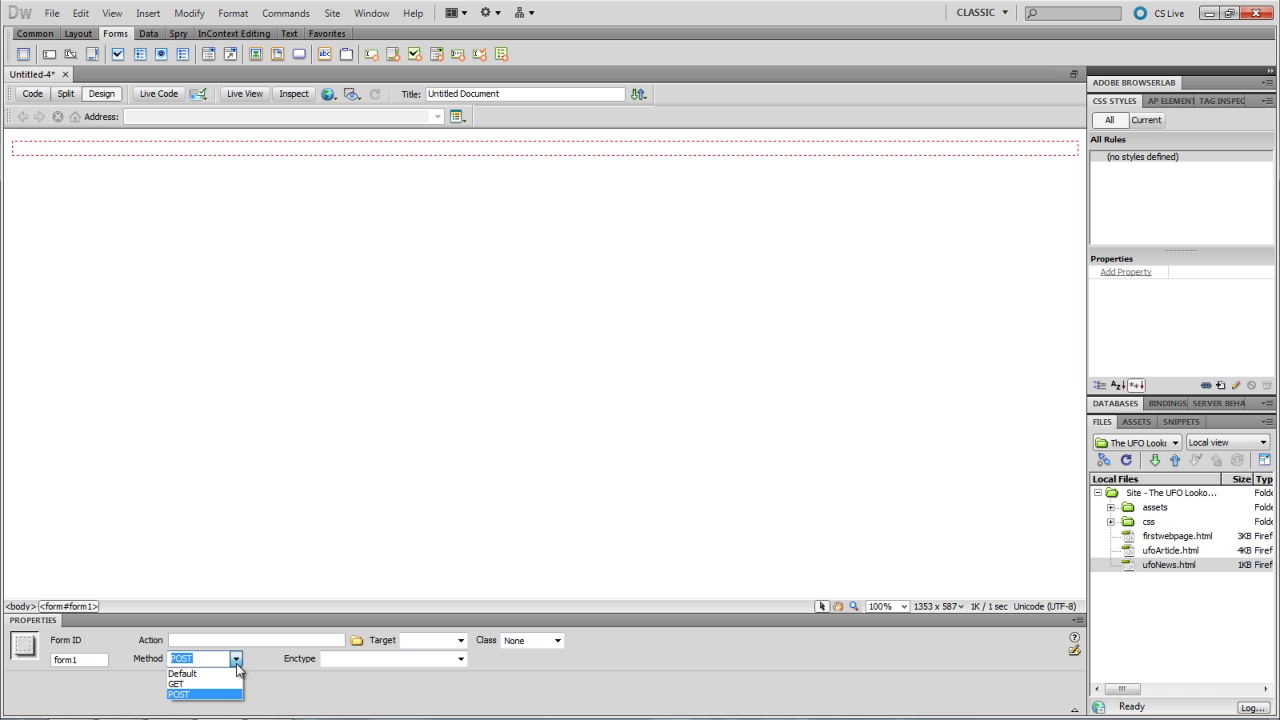
{"action": "left_click", "coordinate": [236, 663]}
{"action": "left_click", "coordinate": [210, 662]}
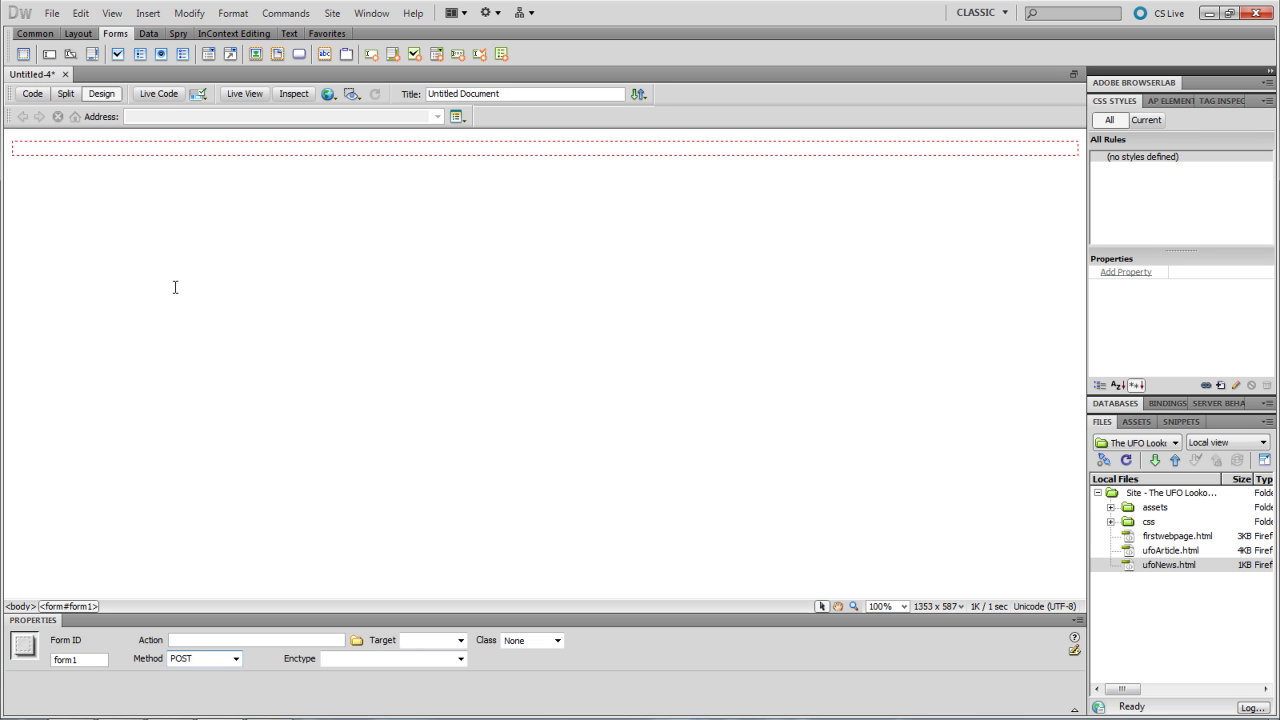
{"action": "left_click", "coordinate": [187, 146]}
- Insert a 7-row, 2-column table at 100% width inside form1
{"action": "left_click", "coordinate": [43, 33]}
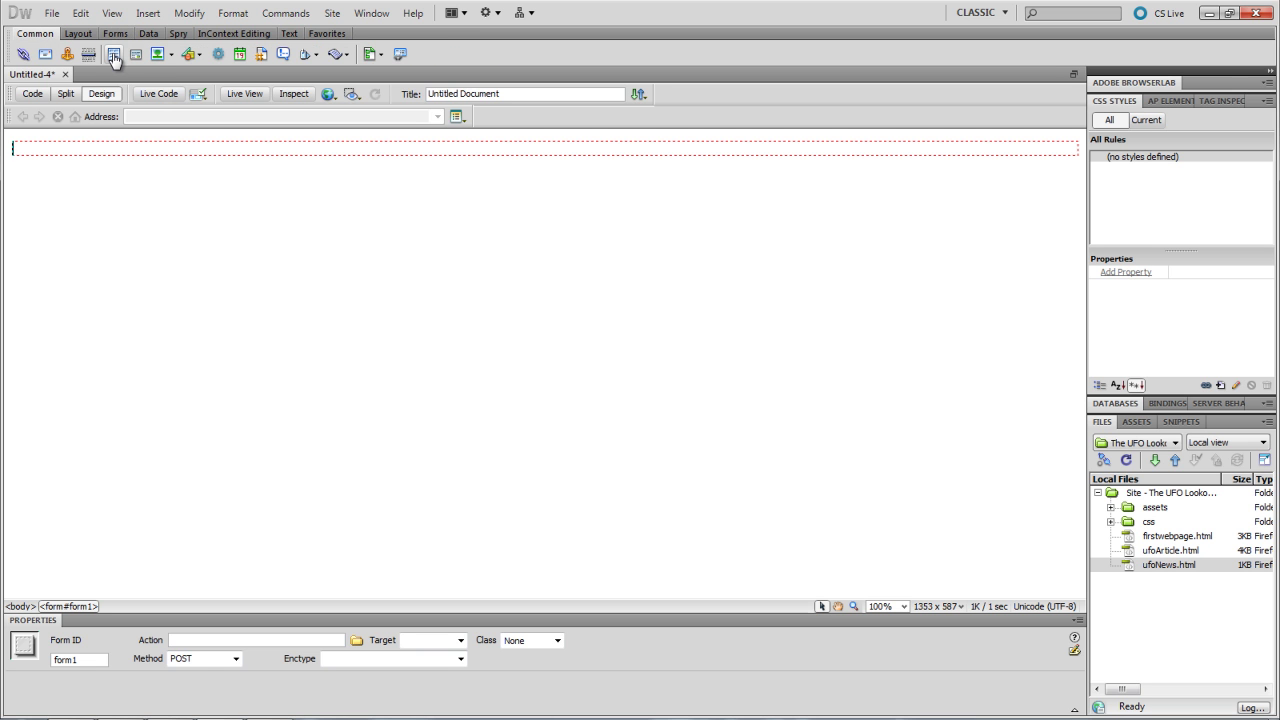
{"action": "left_click", "coordinate": [114, 55]}
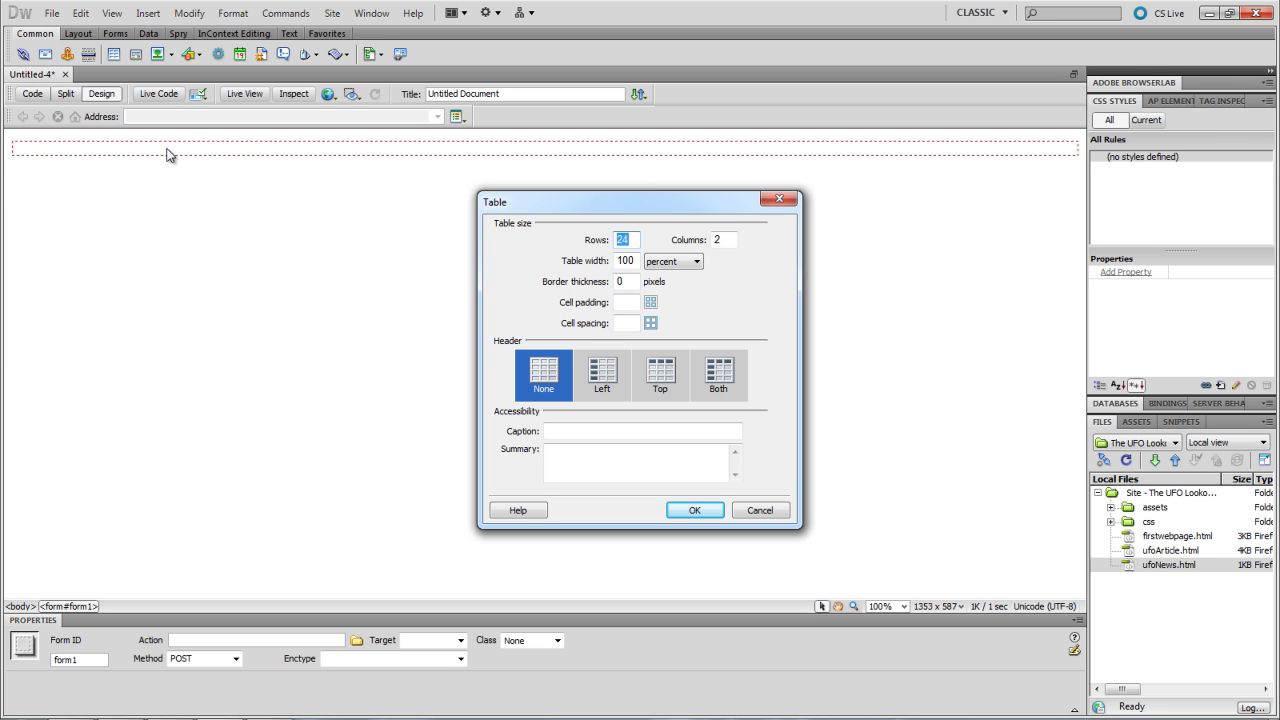
{"action": "left_click_drag", "start_coordinate": [566, 205], "coordinate": [500, 199]}
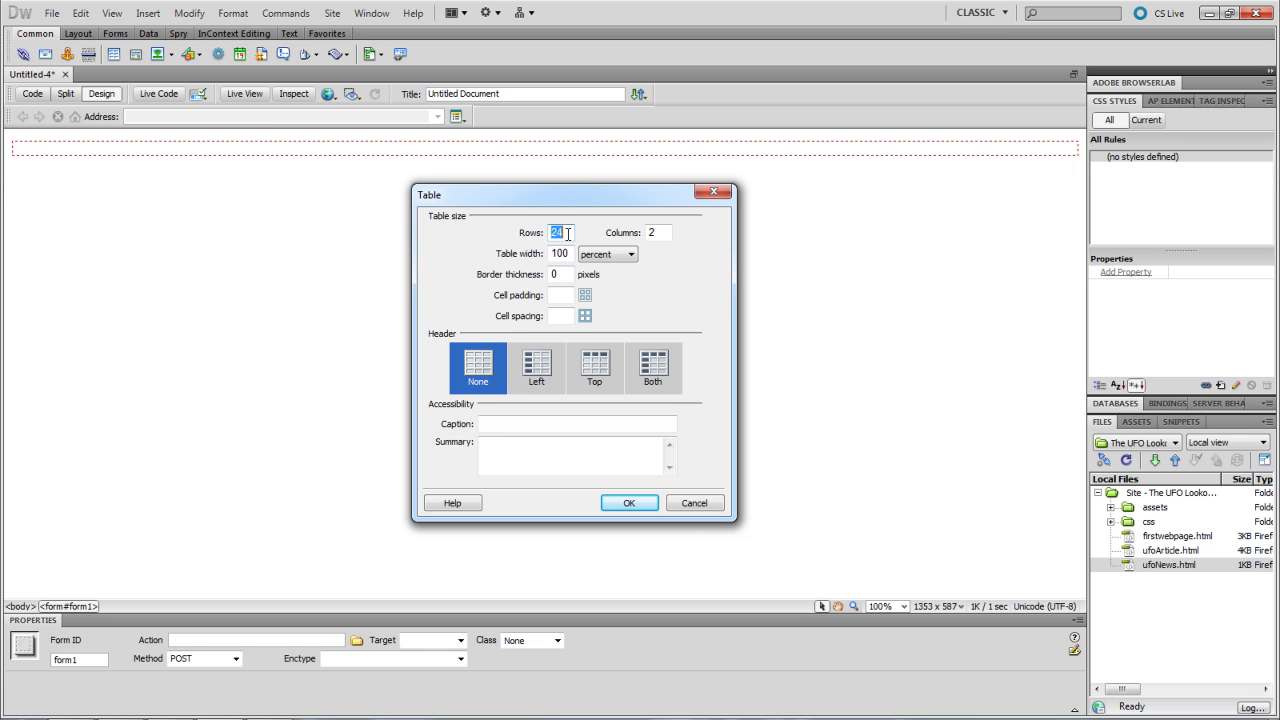
{"action": "type", "text": "7"}
{"action": "left_click", "coordinate": [626, 503]}
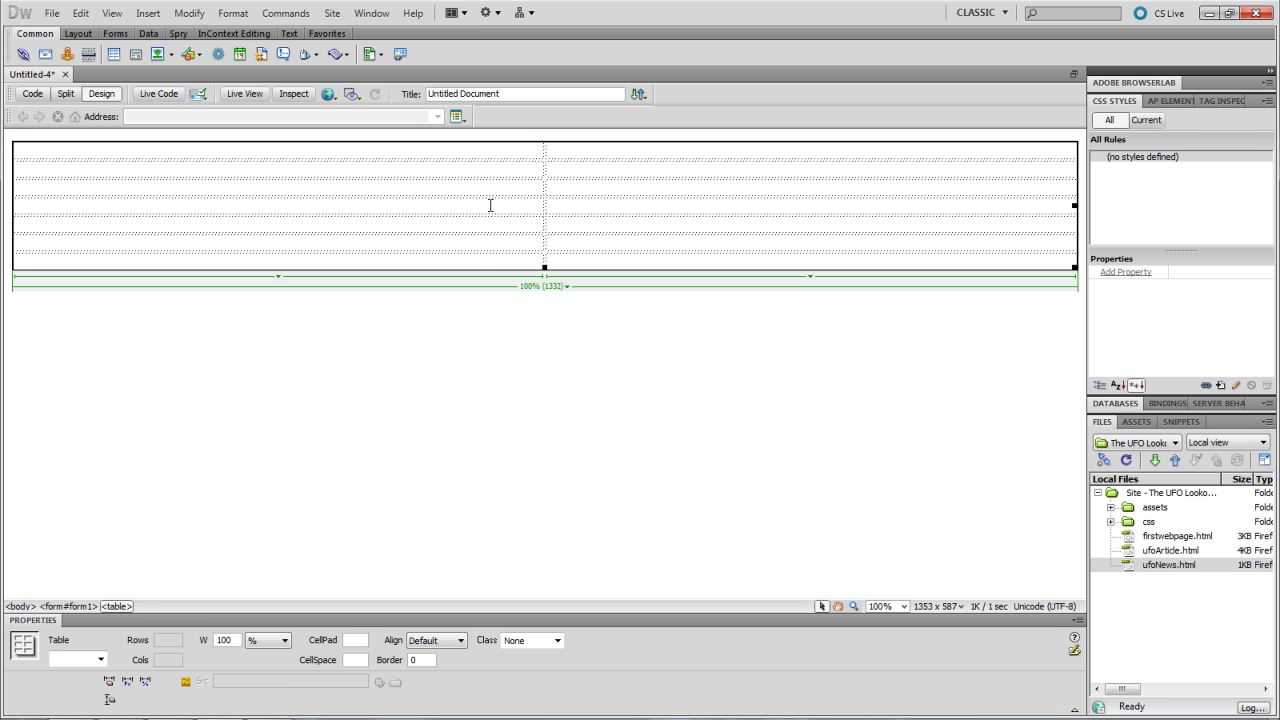
- Select the table's first column and set its horizontal alignment to Right
{"action": "left_click", "coordinate": [503, 157]}
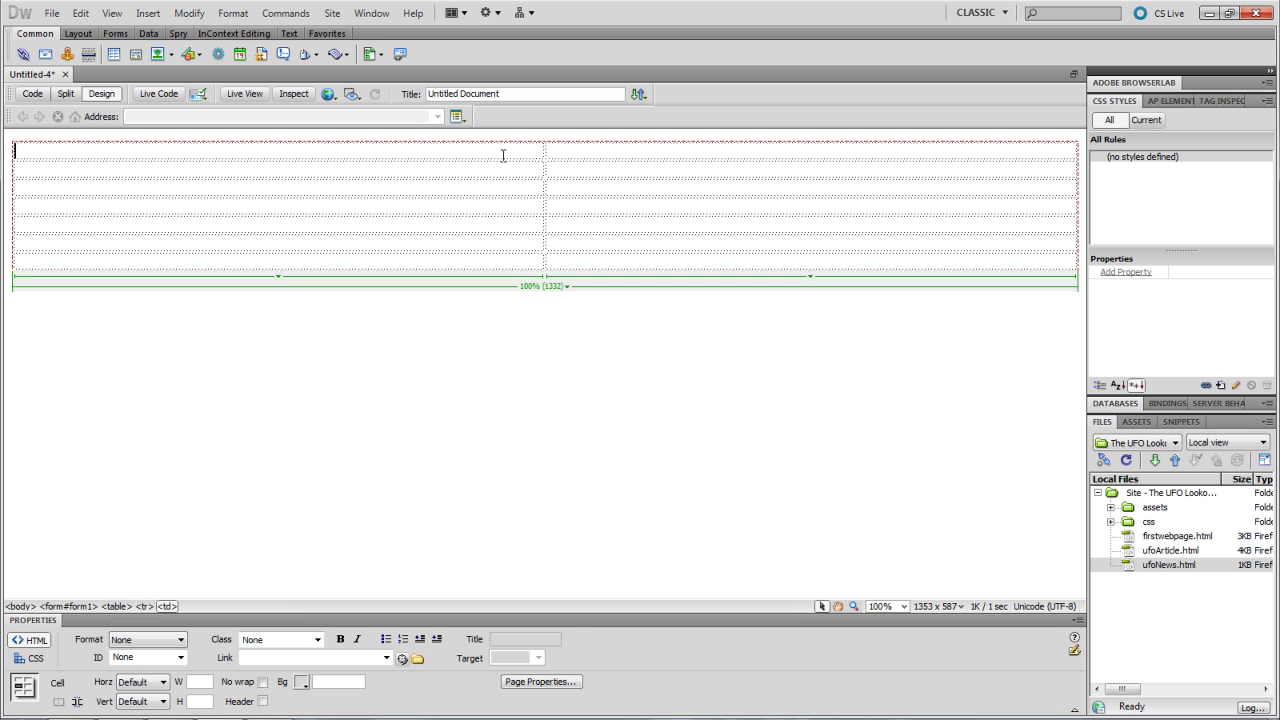
{"action": "left_click", "coordinate": [290, 137]}
{"action": "left_click", "coordinate": [290, 137]}
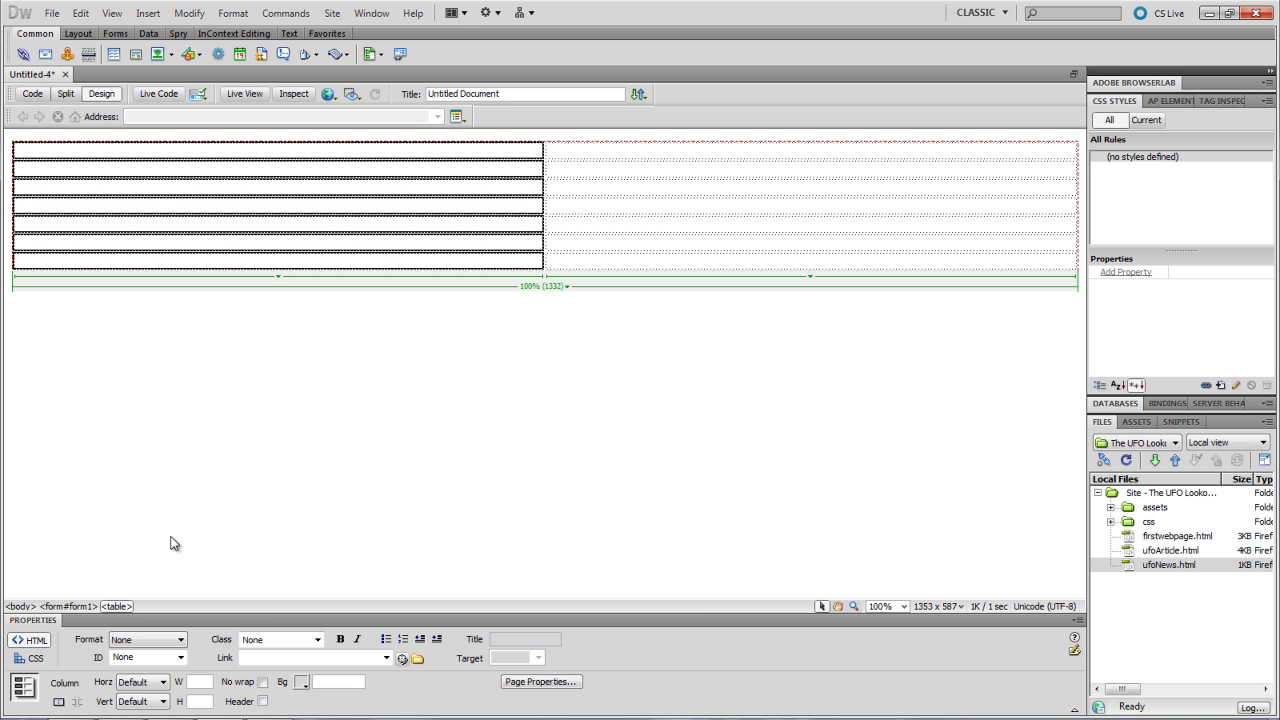
{"action": "left_click", "coordinate": [165, 684]}
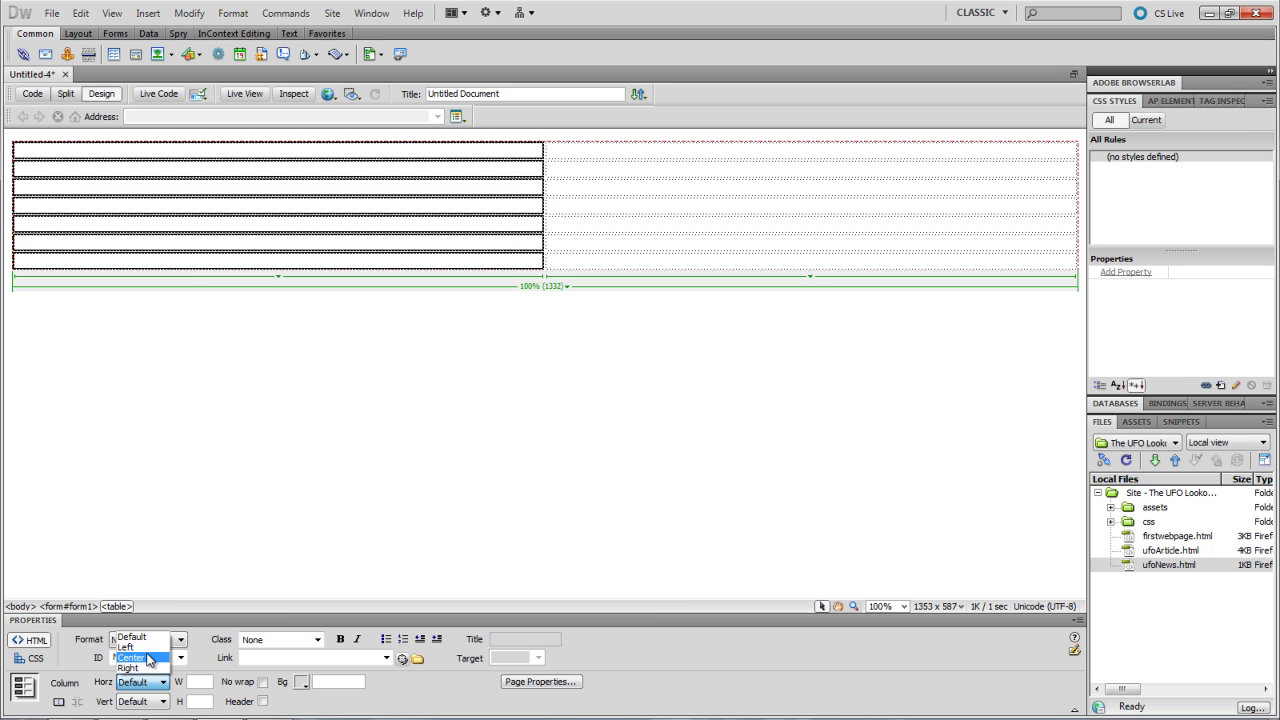
{"action": "left_click", "coordinate": [146, 669]}
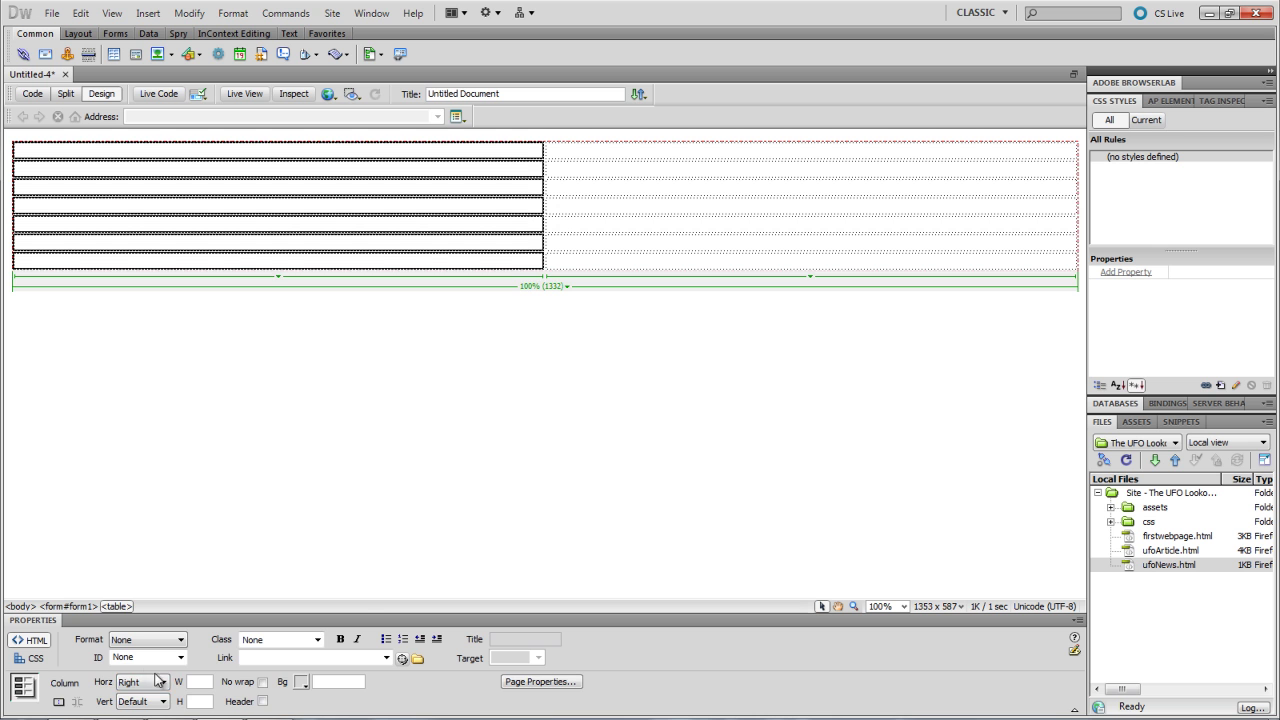
{"action": "left_click", "coordinate": [344, 338]}
{"action": "left_click", "coordinate": [401, 152]}
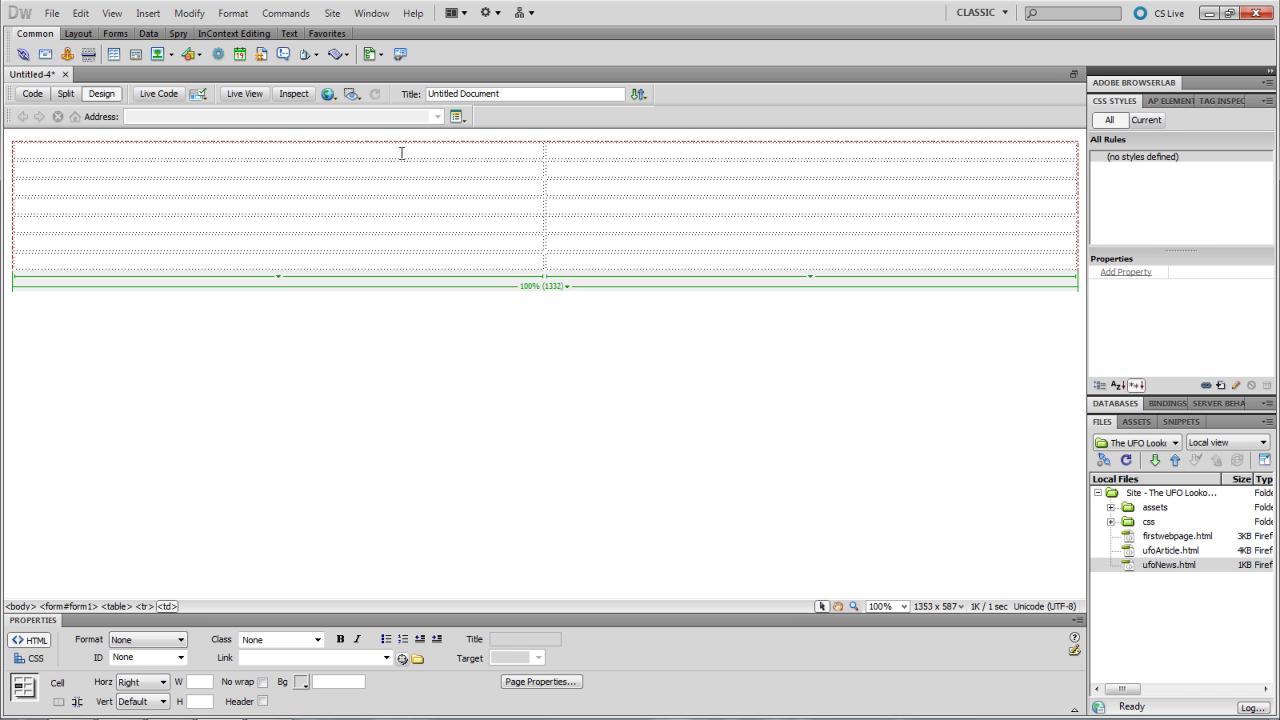
{"action": "left_click", "coordinate": [115, 33]}
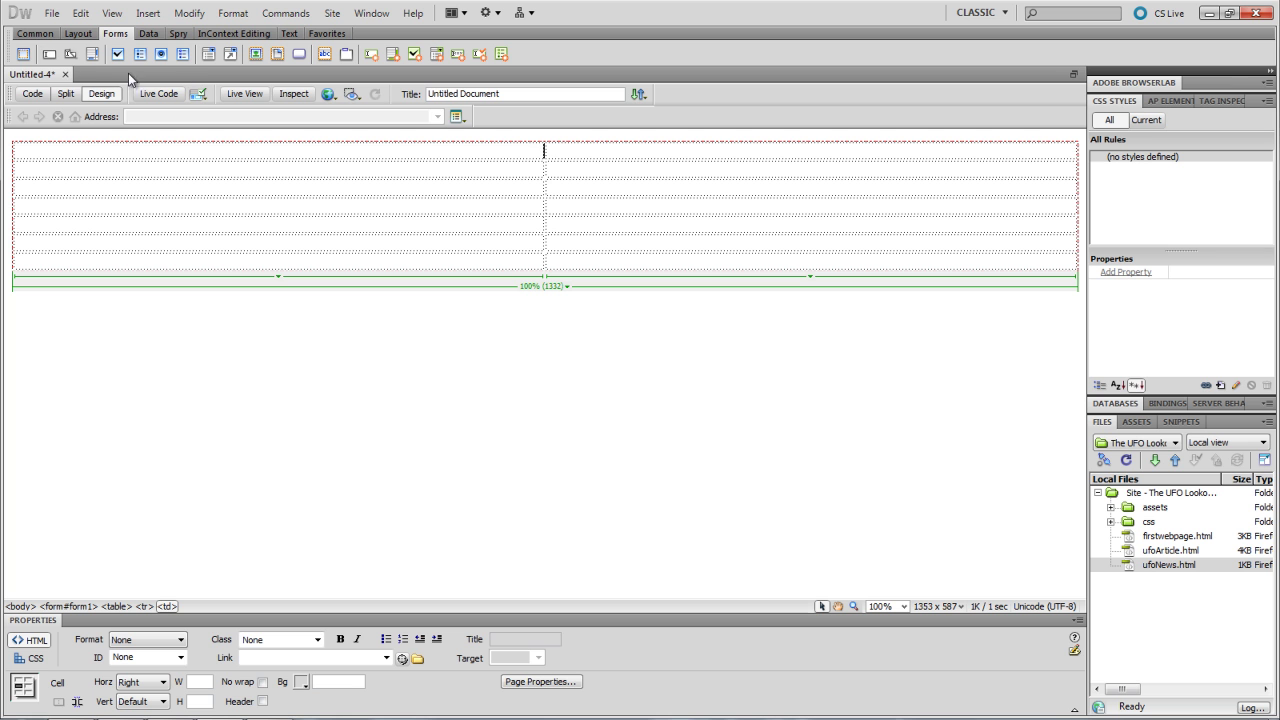
- Insert a text field with ID Name, labelled 'First and Last Name', into the first cell
{"action": "left_click", "coordinate": [48, 57]}
{"action": "left_click_drag", "start_coordinate": [563, 210], "coordinate": [473, 198]}
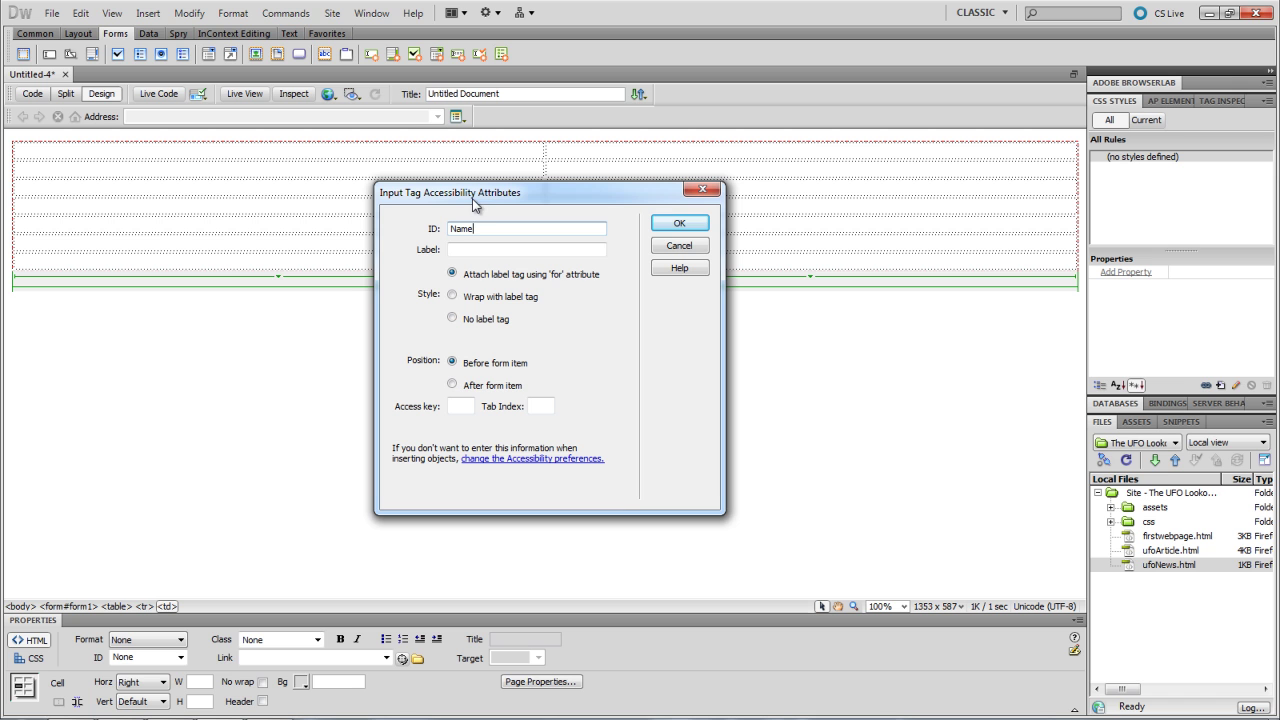
{"action": "left_click", "coordinate": [474, 250]}
{"action": "type", "text": "First and La"}
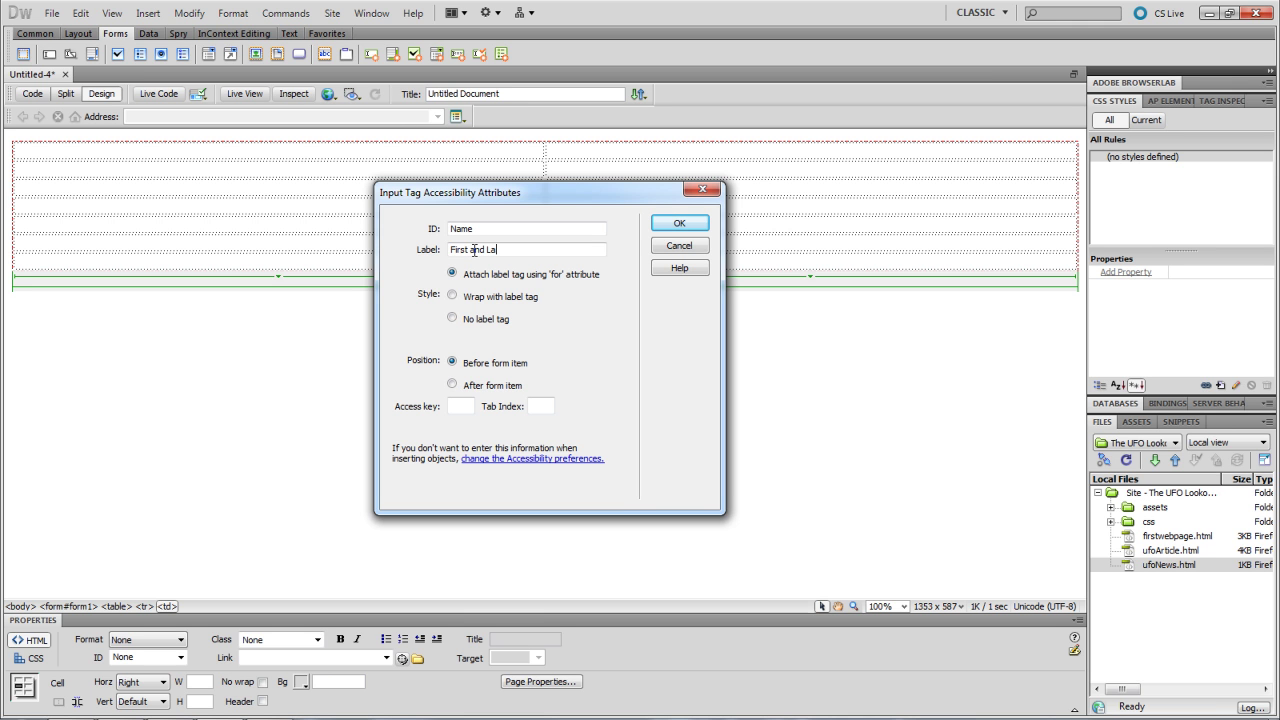
{"action": "type", "text": "st Name"}
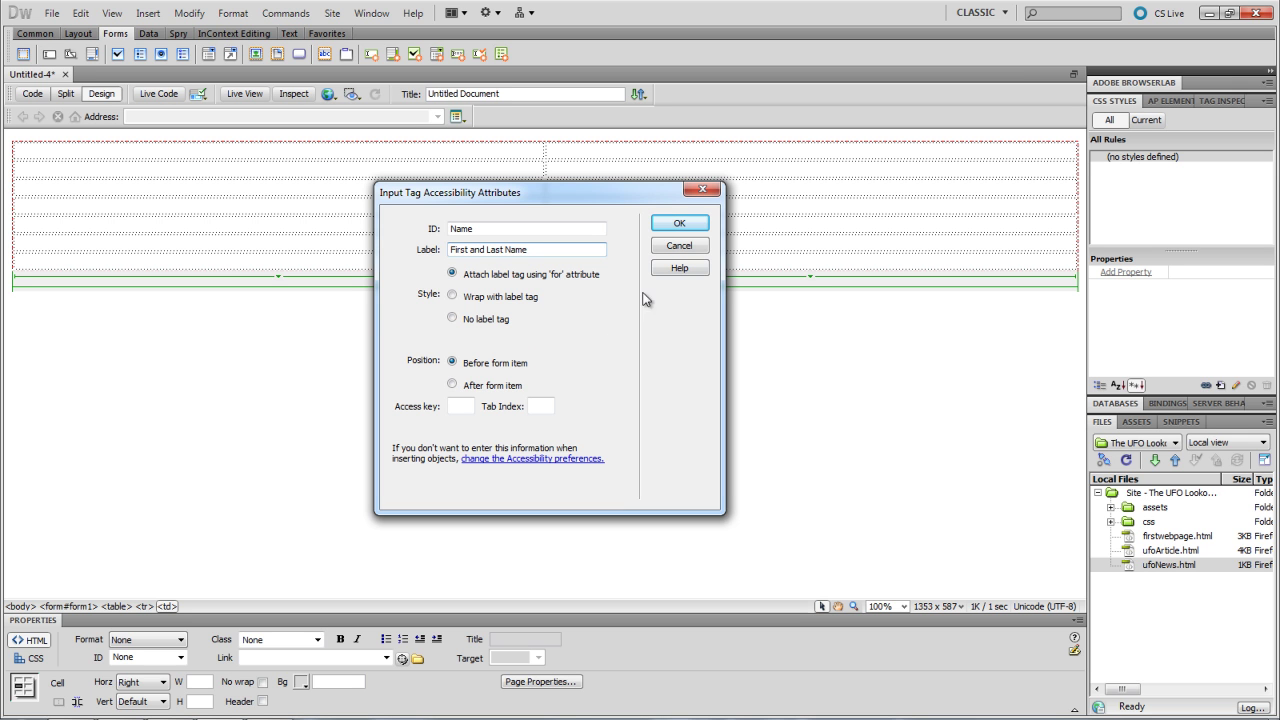
{"action": "left_click", "coordinate": [670, 224]}
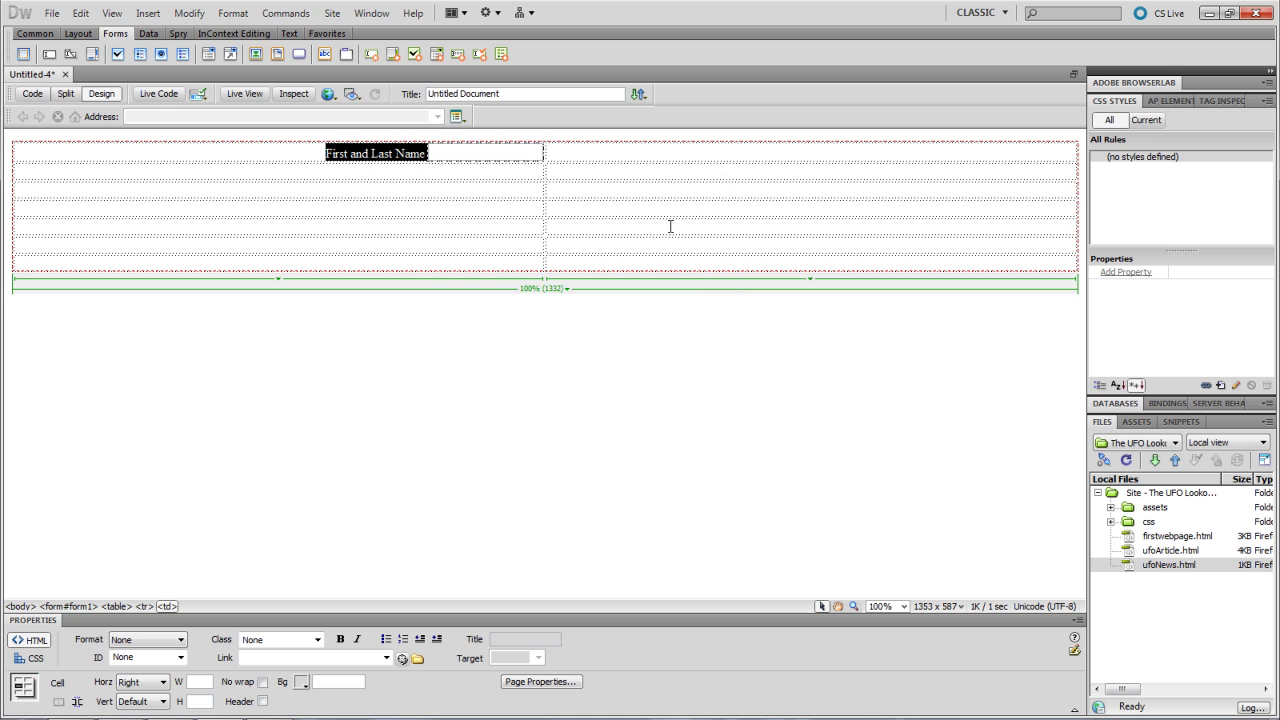
- Drag the Name text field from the label's cell into the second column of row one
{"action": "left_click", "coordinate": [435, 166]}
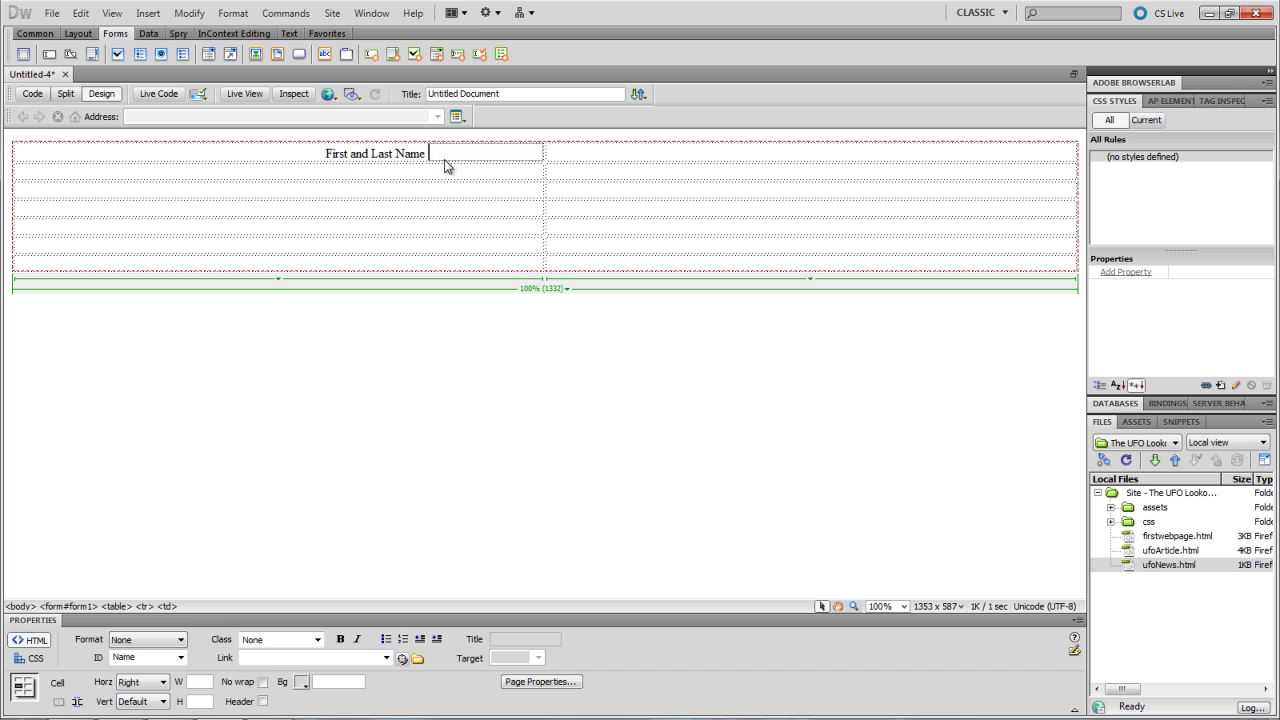
{"action": "left_click", "coordinate": [449, 159]}
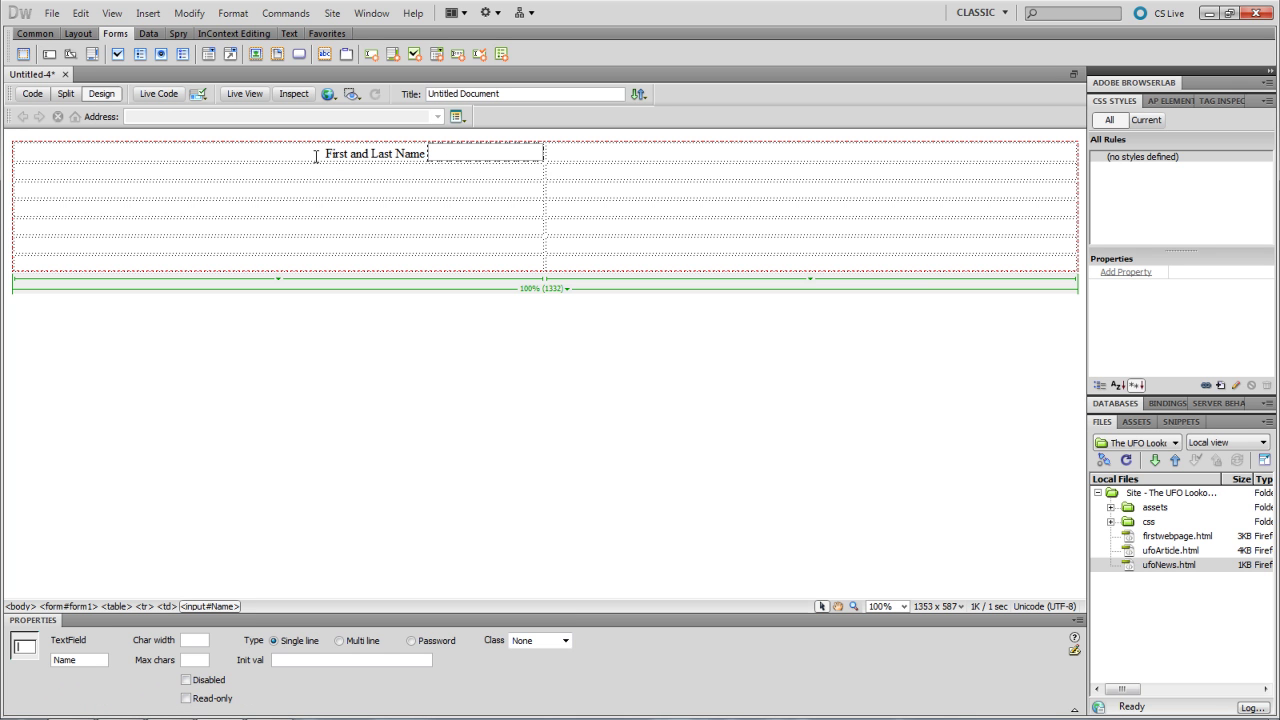
{"action": "left_click_drag", "start_coordinate": [318, 155], "coordinate": [500, 150]}
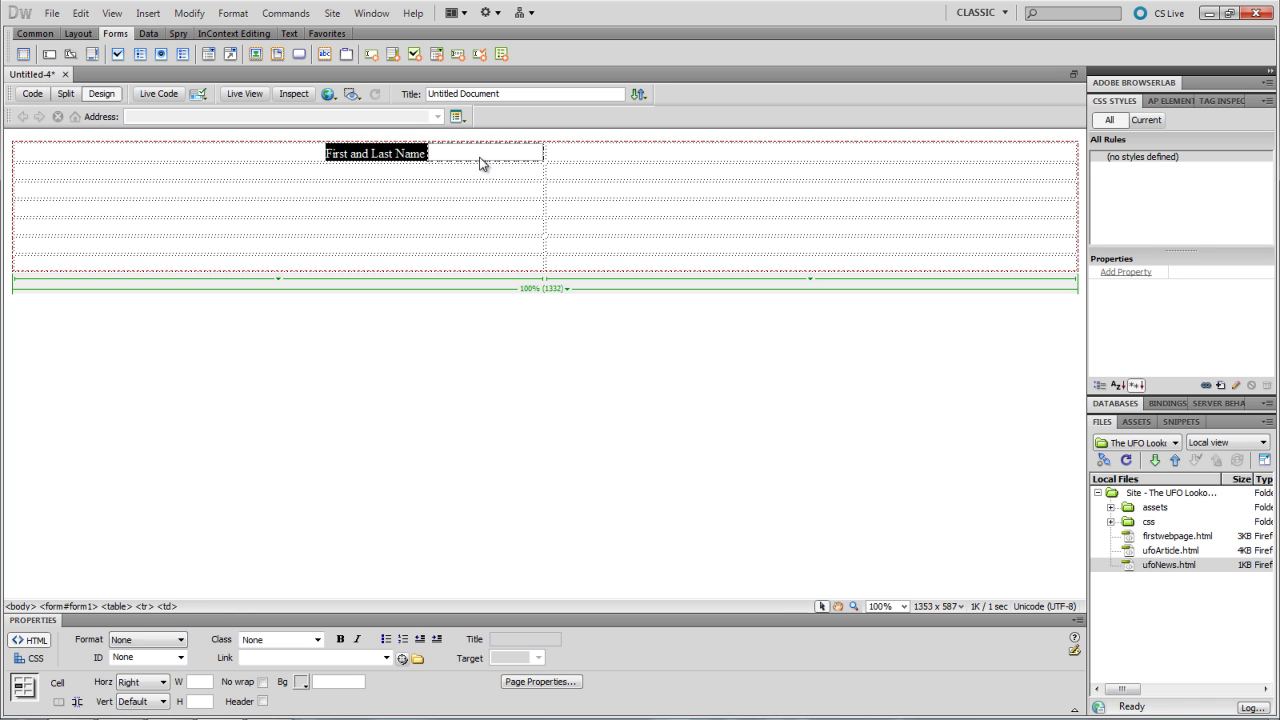
{"action": "left_click", "coordinate": [449, 148]}
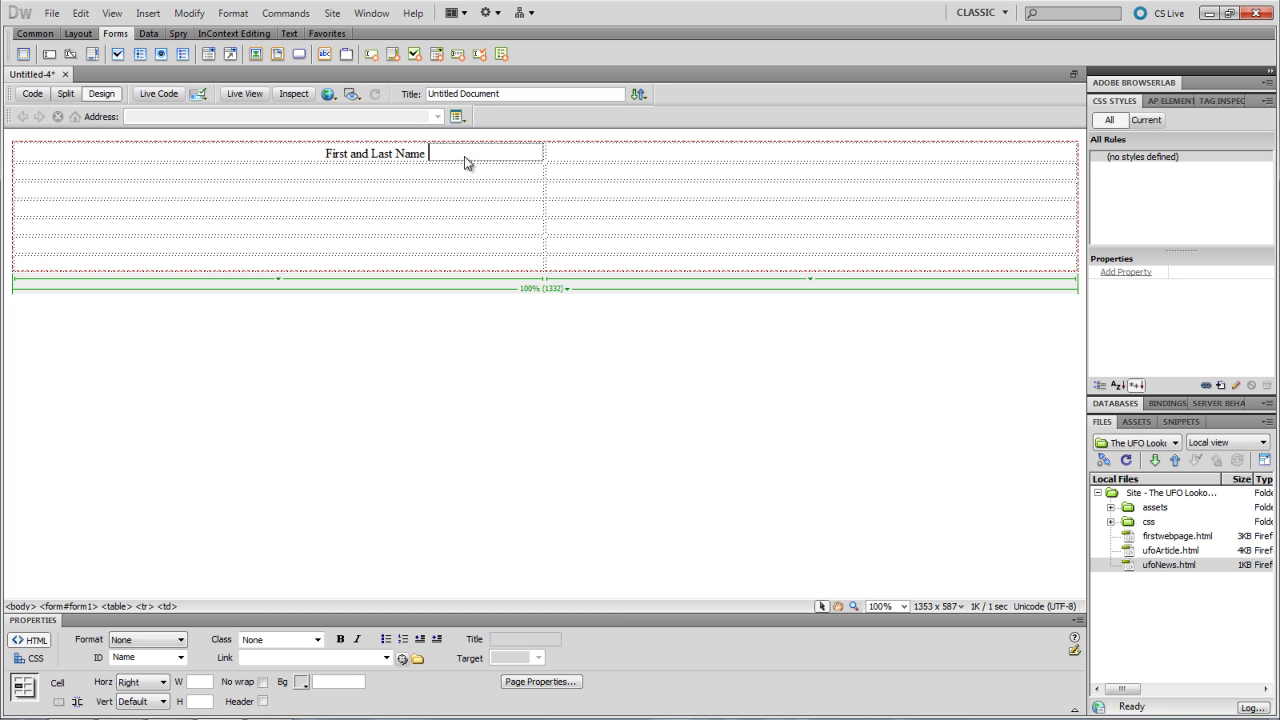
{"action": "left_click", "coordinate": [465, 160]}
{"action": "left_click_drag", "start_coordinate": [470, 152], "coordinate": [573, 155]}
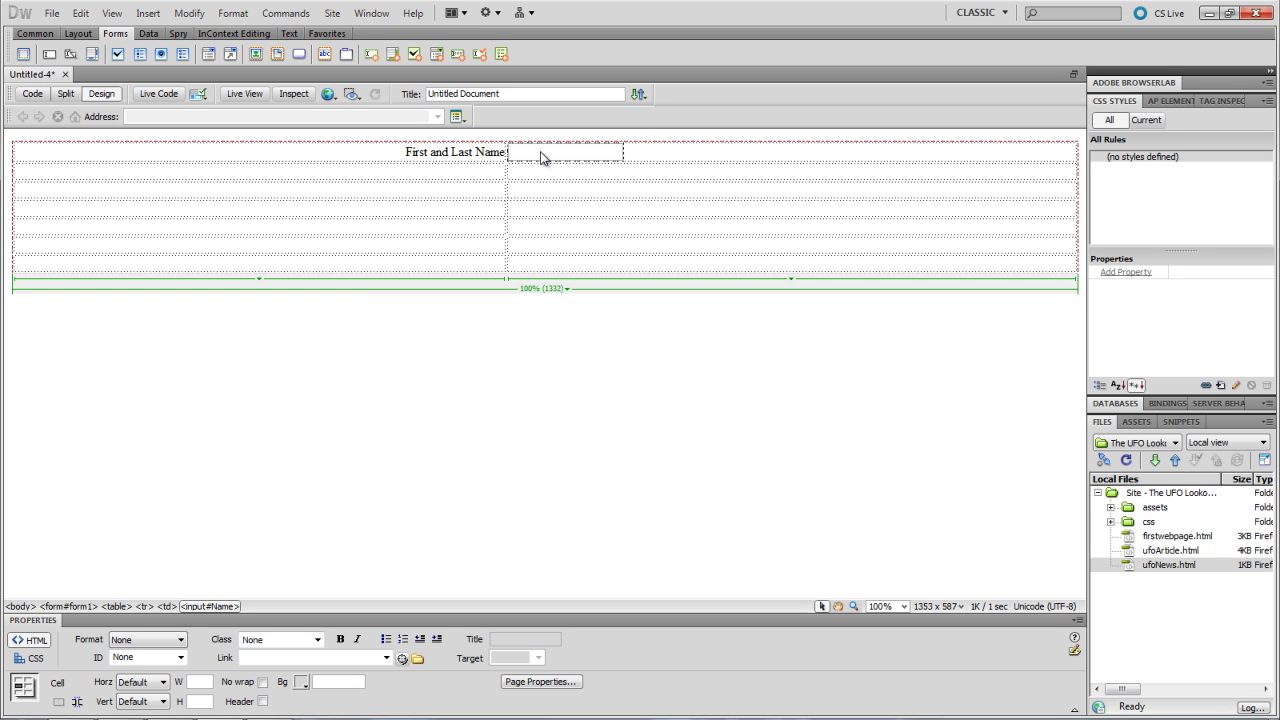
{"action": "left_click", "coordinate": [454, 174]}
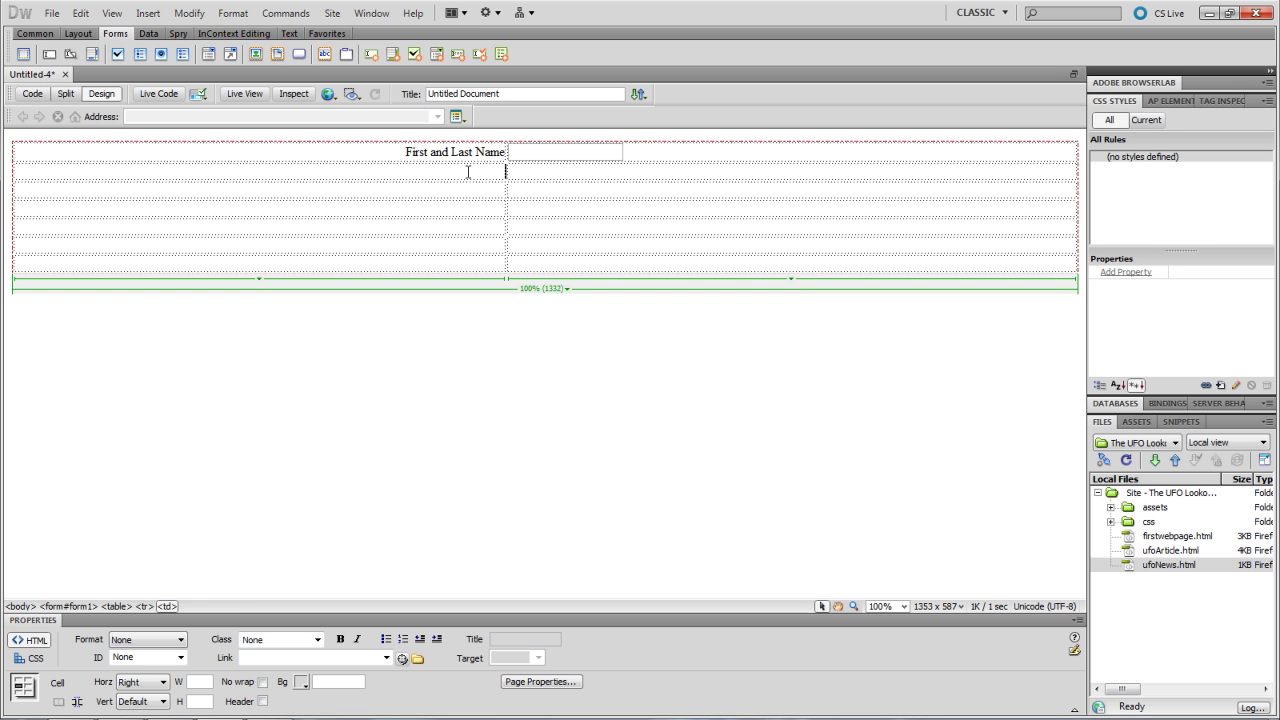
{"action": "left_click", "coordinate": [538, 156]}
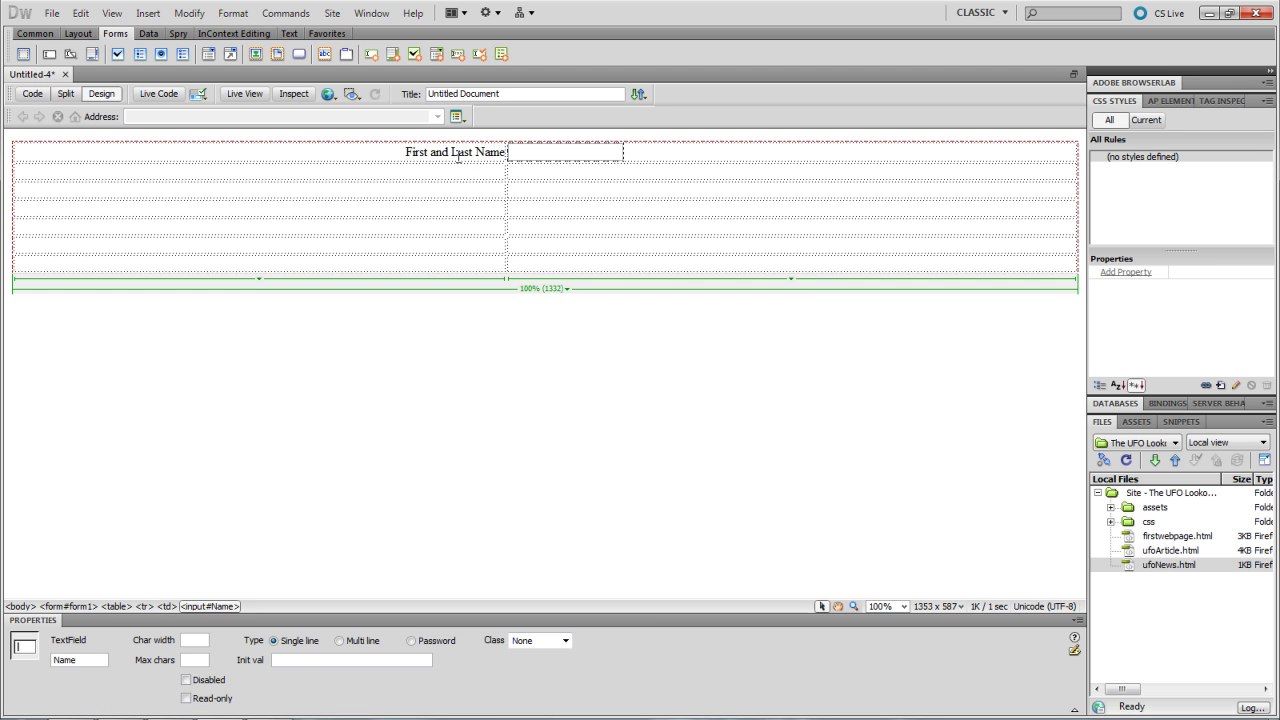
{"action": "left_click", "coordinate": [470, 135]}
{"action": "left_click", "coordinate": [466, 151]}
{"action": "left_click", "coordinate": [588, 156]}
{"action": "left_click", "coordinate": [197, 661]}
{"action": "left_click", "coordinate": [461, 172]}
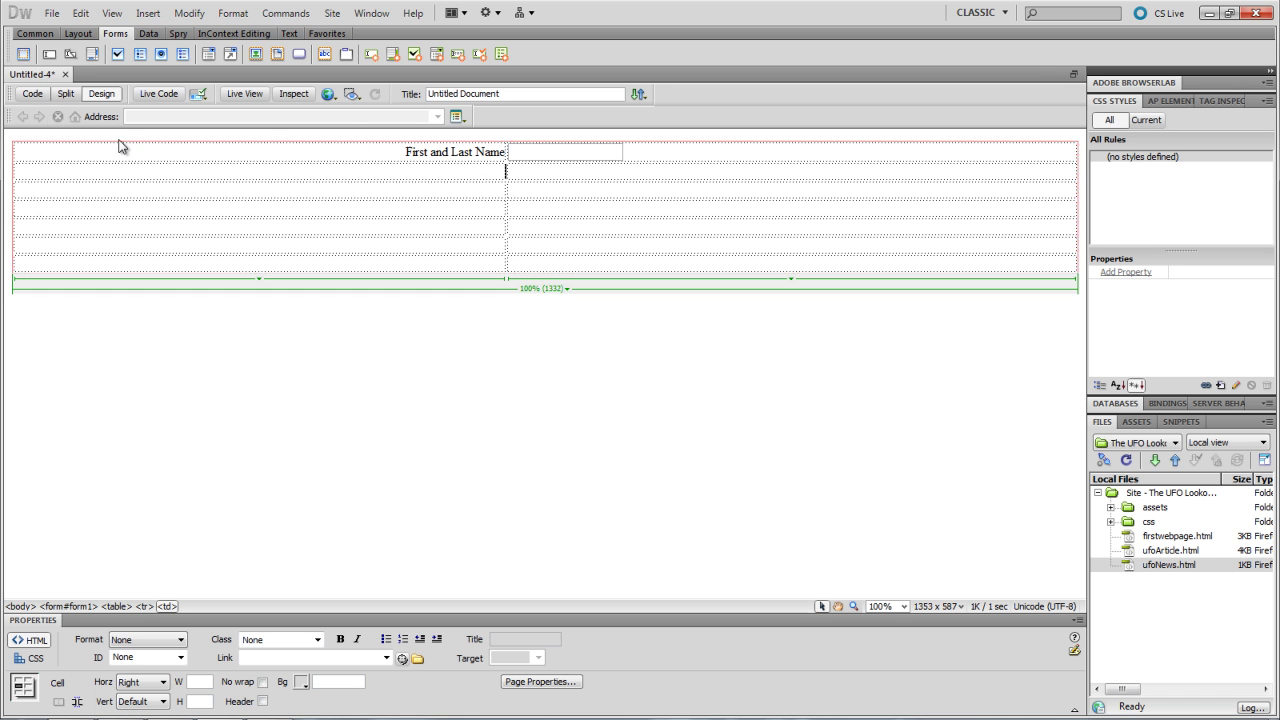
- Insert a text field with ID email and label 'Email' into the table's second row
{"action": "left_click", "coordinate": [50, 55]}
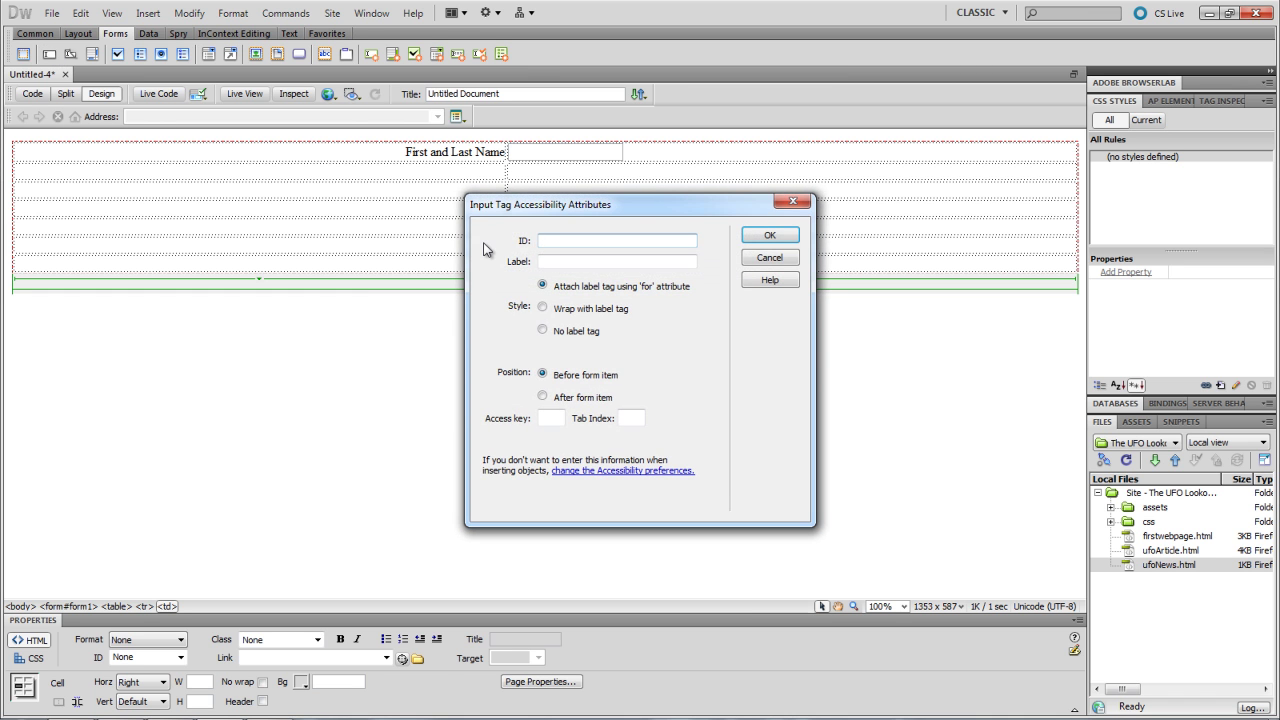
{"action": "type", "text": "email"}
{"action": "left_click", "coordinate": [586, 261]}
{"action": "type", "text": "Emai"}
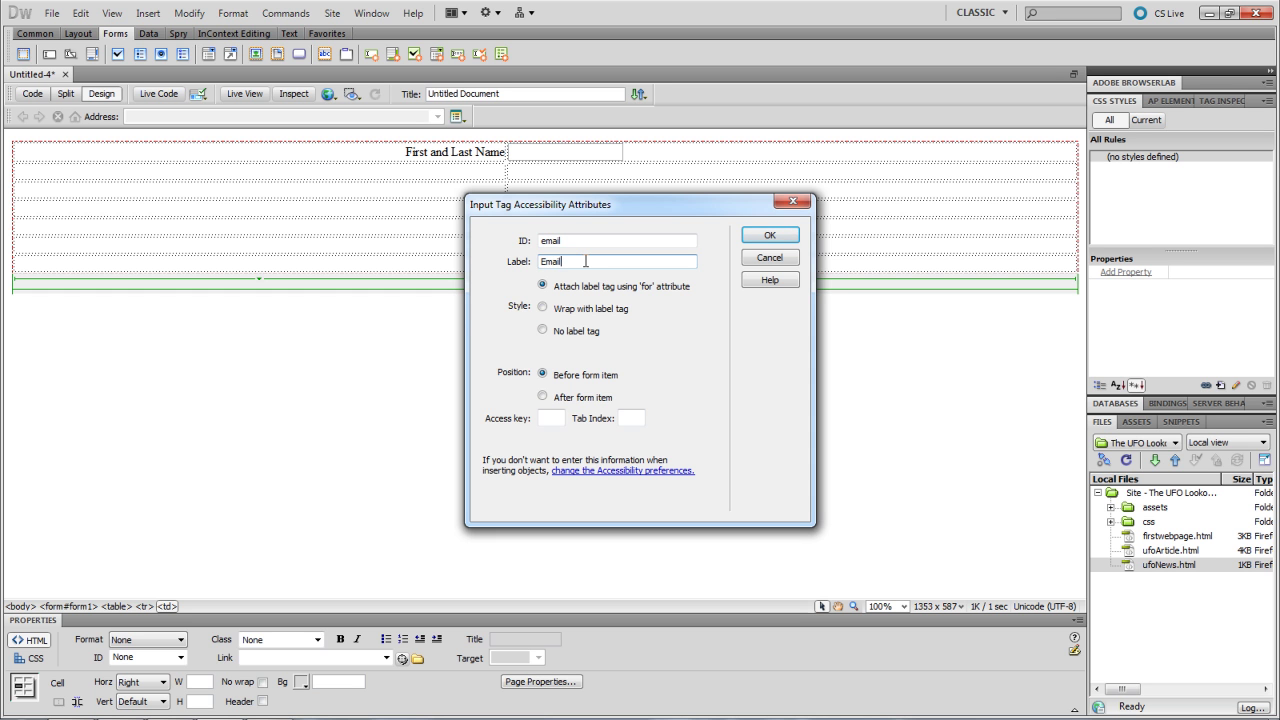
{"action": "left_click", "coordinate": [769, 235]}
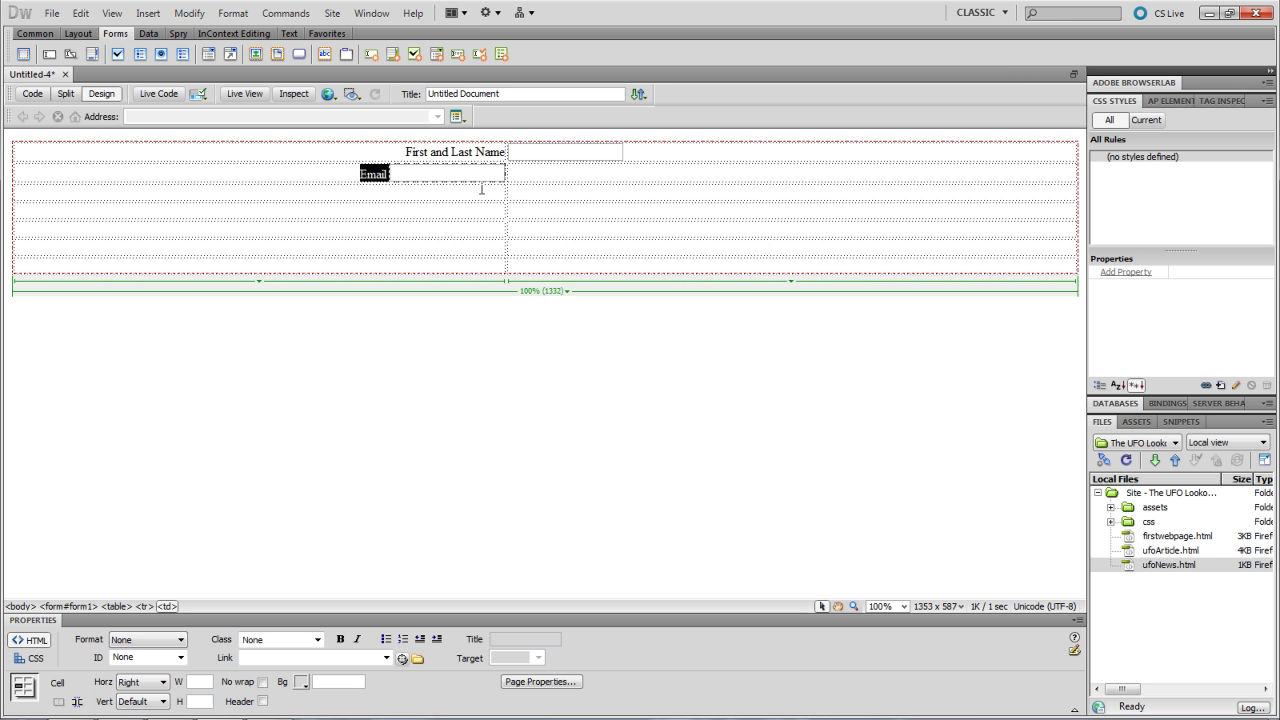
{"action": "left_click", "coordinate": [532, 178]}
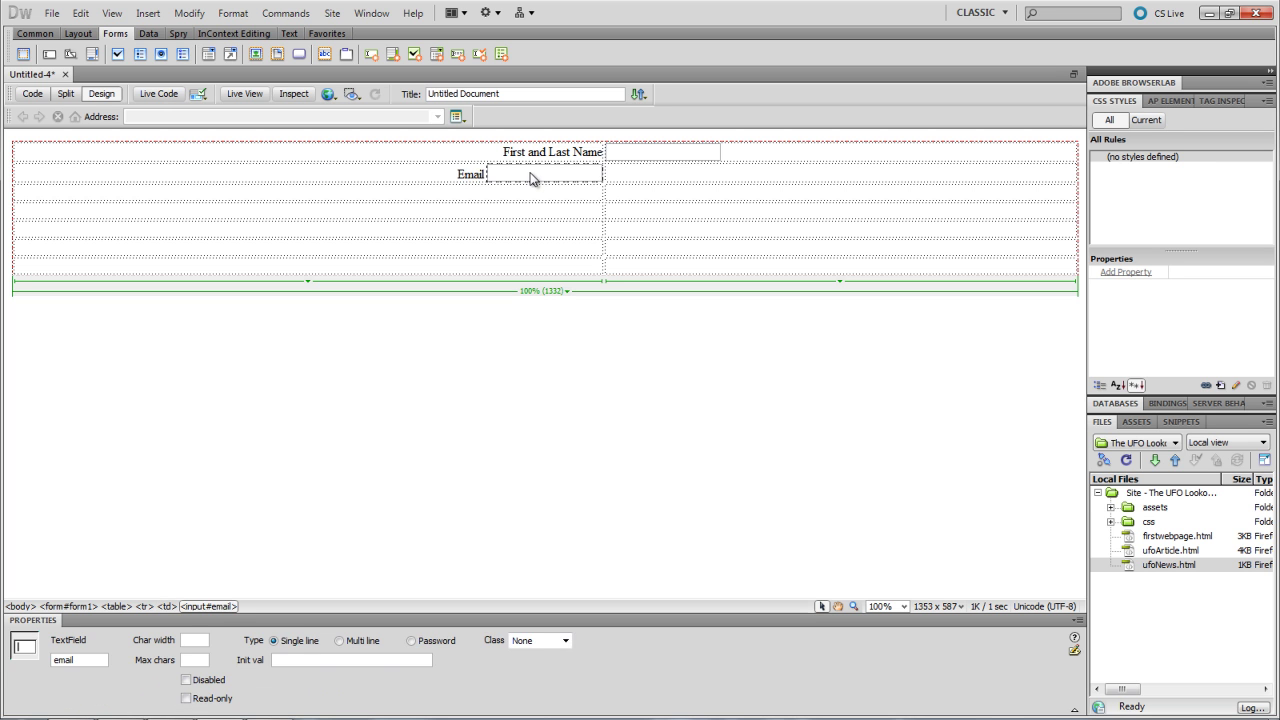
{"action": "left_click", "coordinate": [645, 179]}
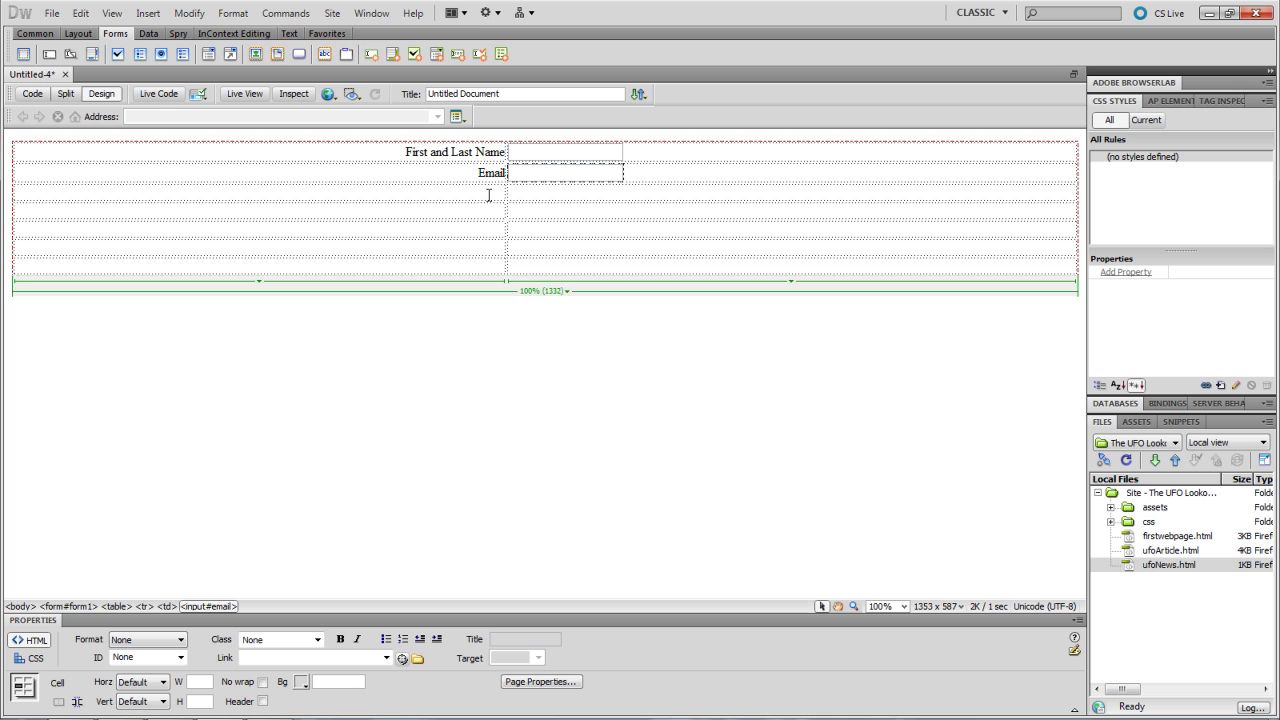
{"action": "left_click", "coordinate": [565, 172]}
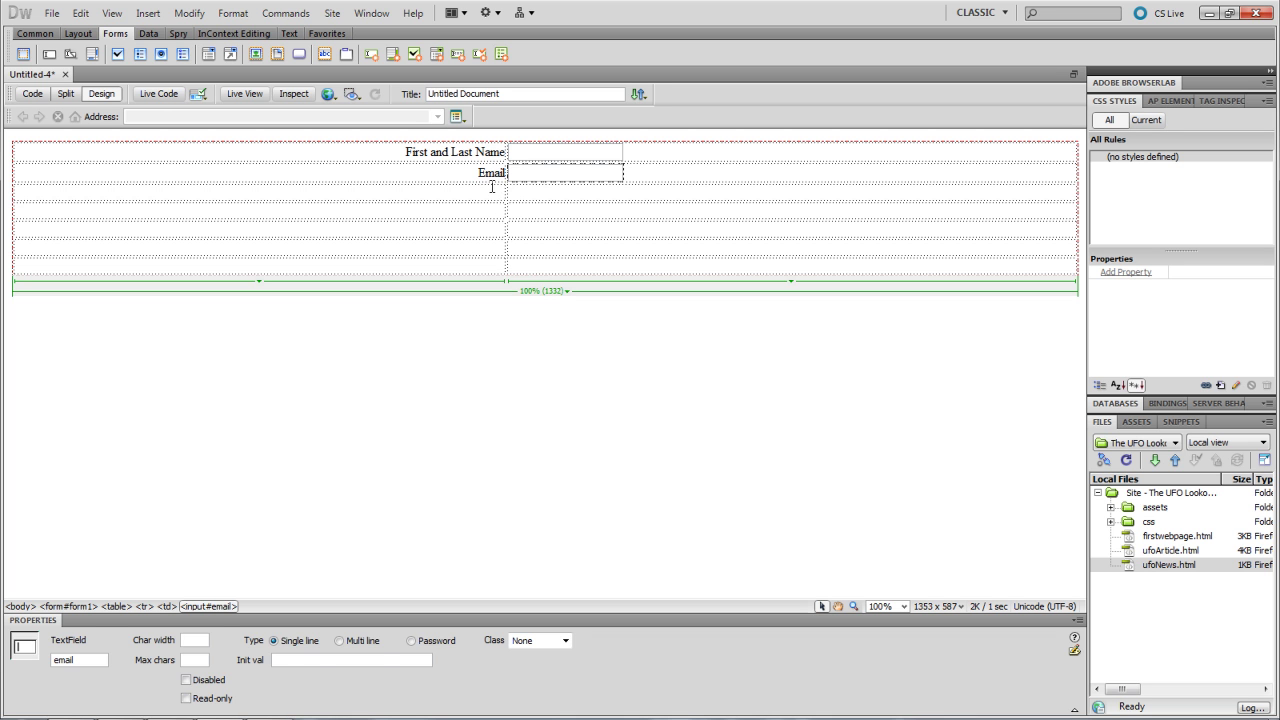
{"action": "left_click", "coordinate": [500, 192]}
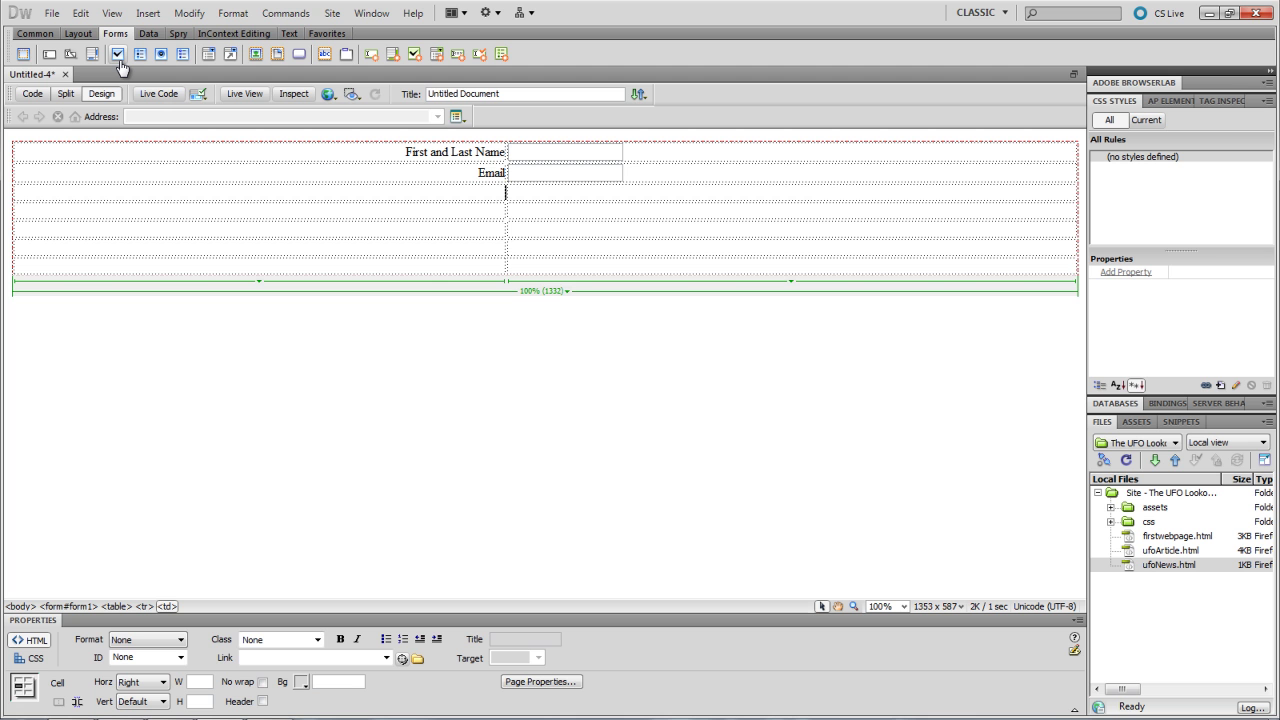
- Insert checkbox 'newsletter' labelled 'Would you like to receive our monthly newsletter? (click here)' before the box
{"action": "left_click", "coordinate": [118, 55]}
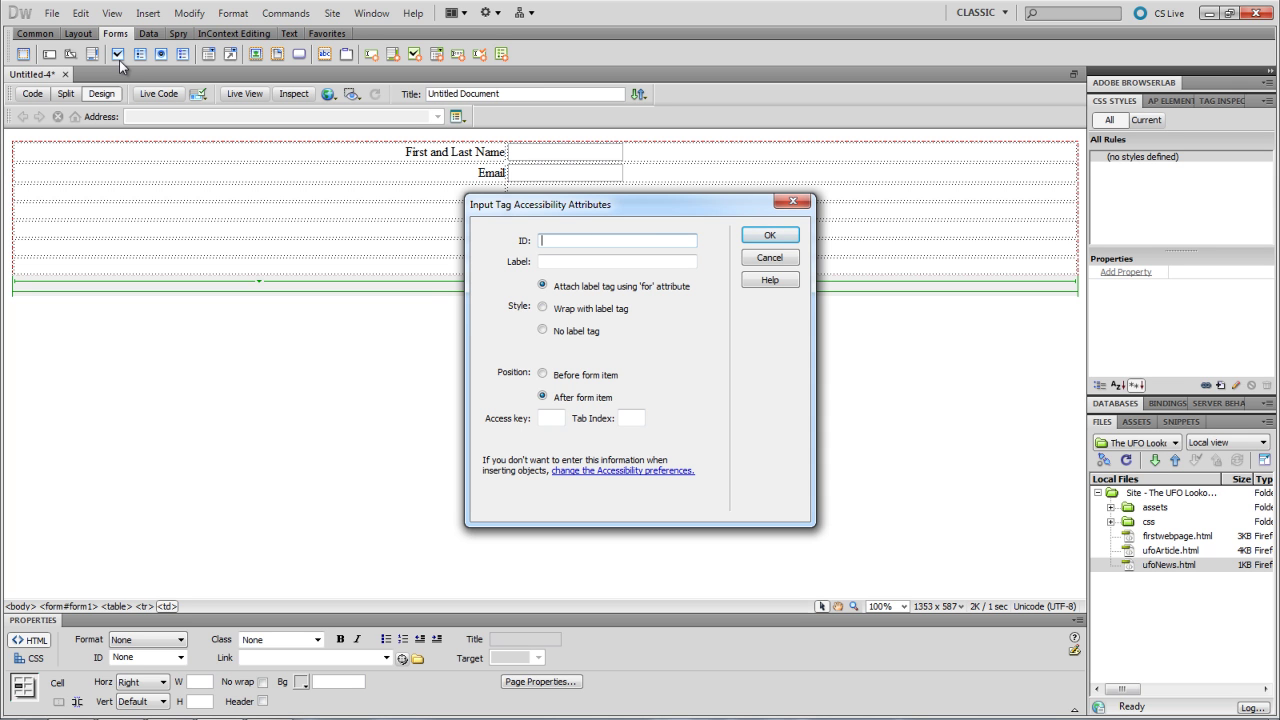
{"action": "type", "text": "newsletter"}
{"action": "key", "text": "Tab"}
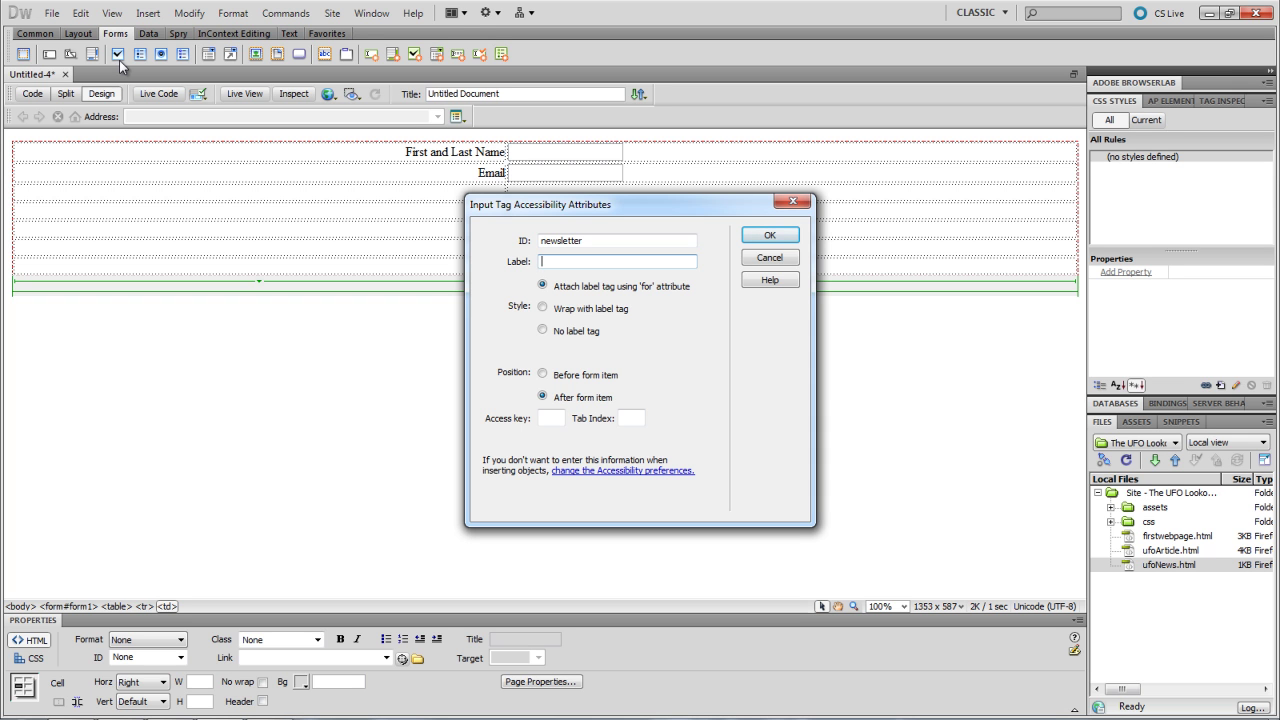
{"action": "type", "text": "Would you like to receive our monthly"}
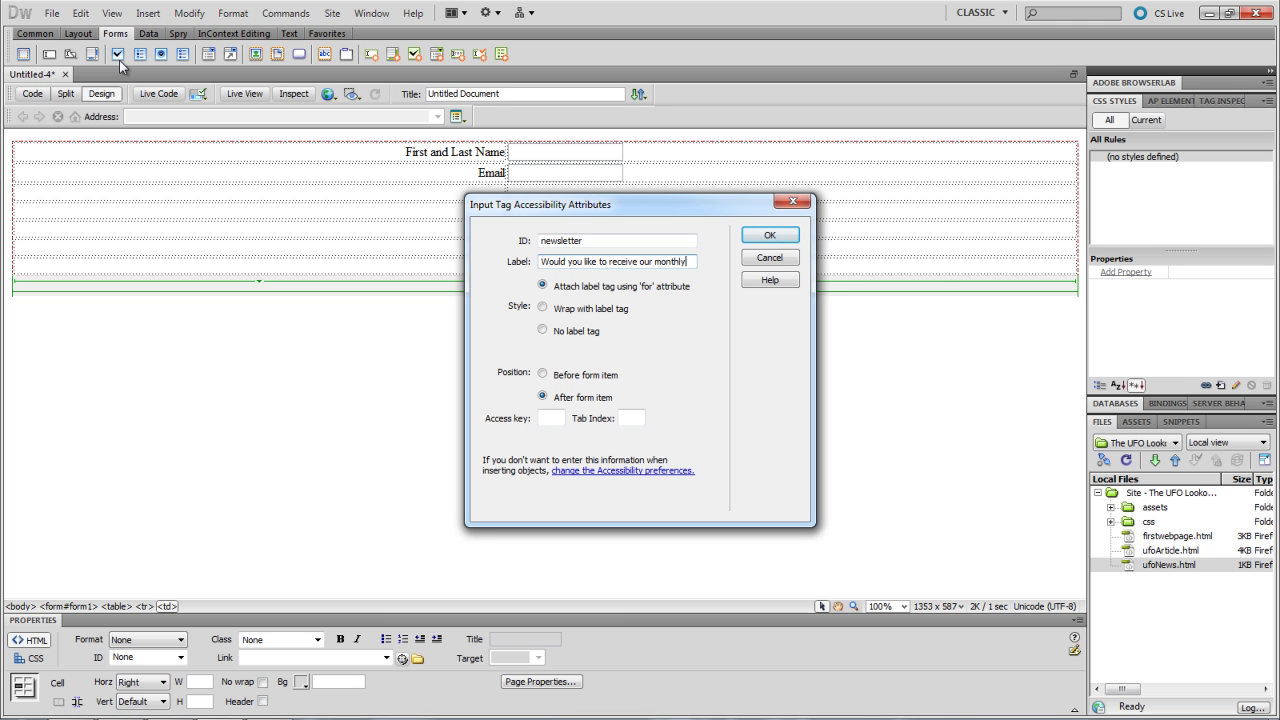
{"action": "type", "text": " newsletter? ("}
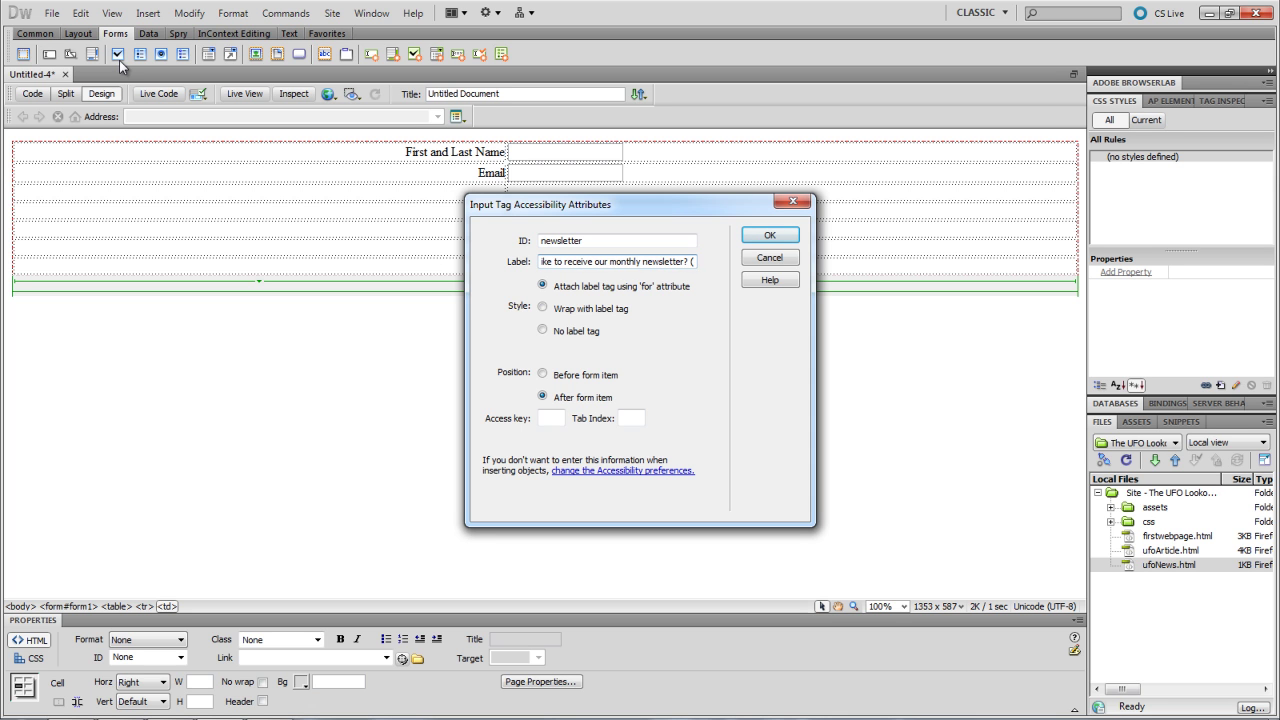
{"action": "type", "text": "click"}
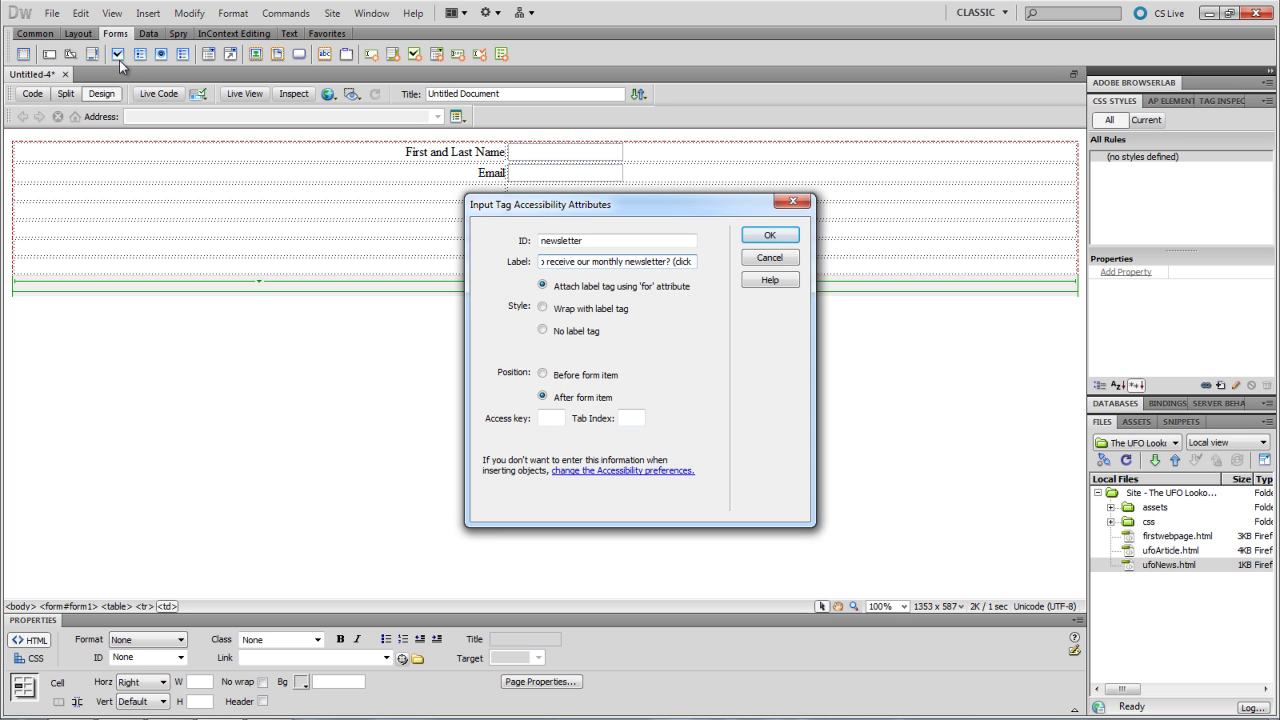
{"action": "type", "text": " here)"}
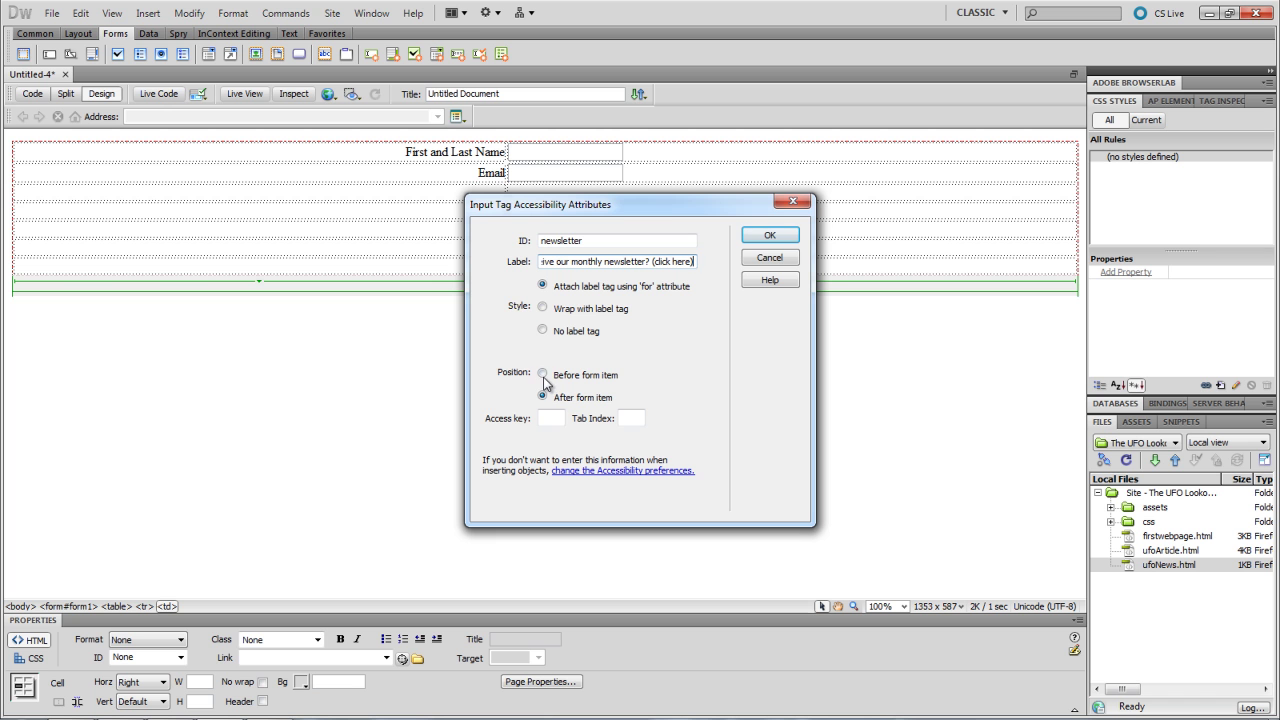
{"action": "left_click", "coordinate": [543, 374]}
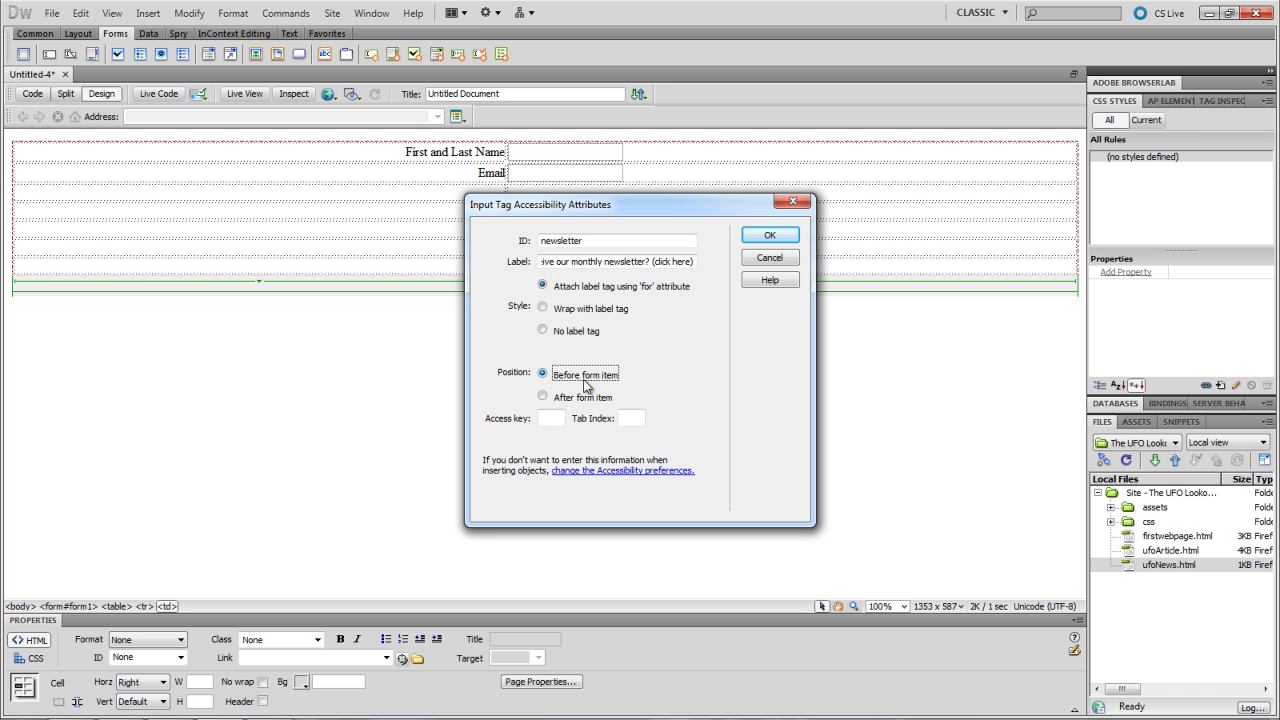
{"action": "left_click", "coordinate": [770, 237]}
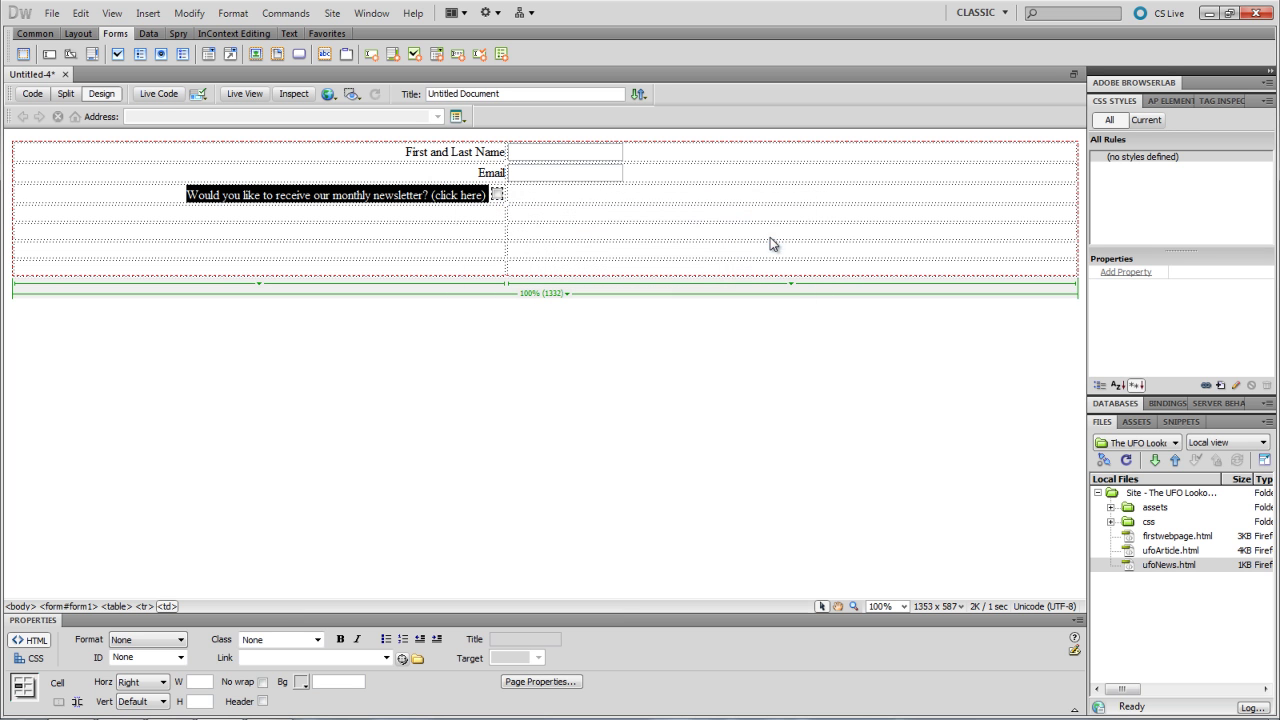
{"action": "left_click", "coordinate": [497, 196]}
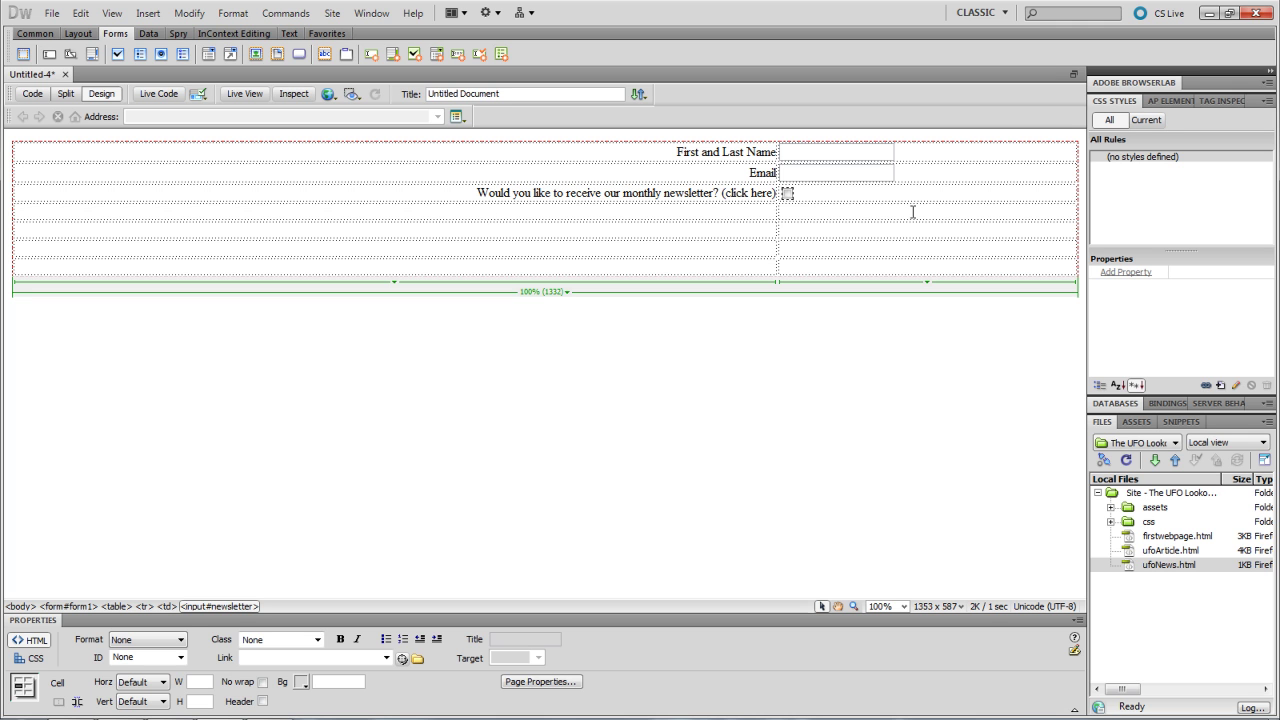
{"action": "left_click", "coordinate": [787, 194]}
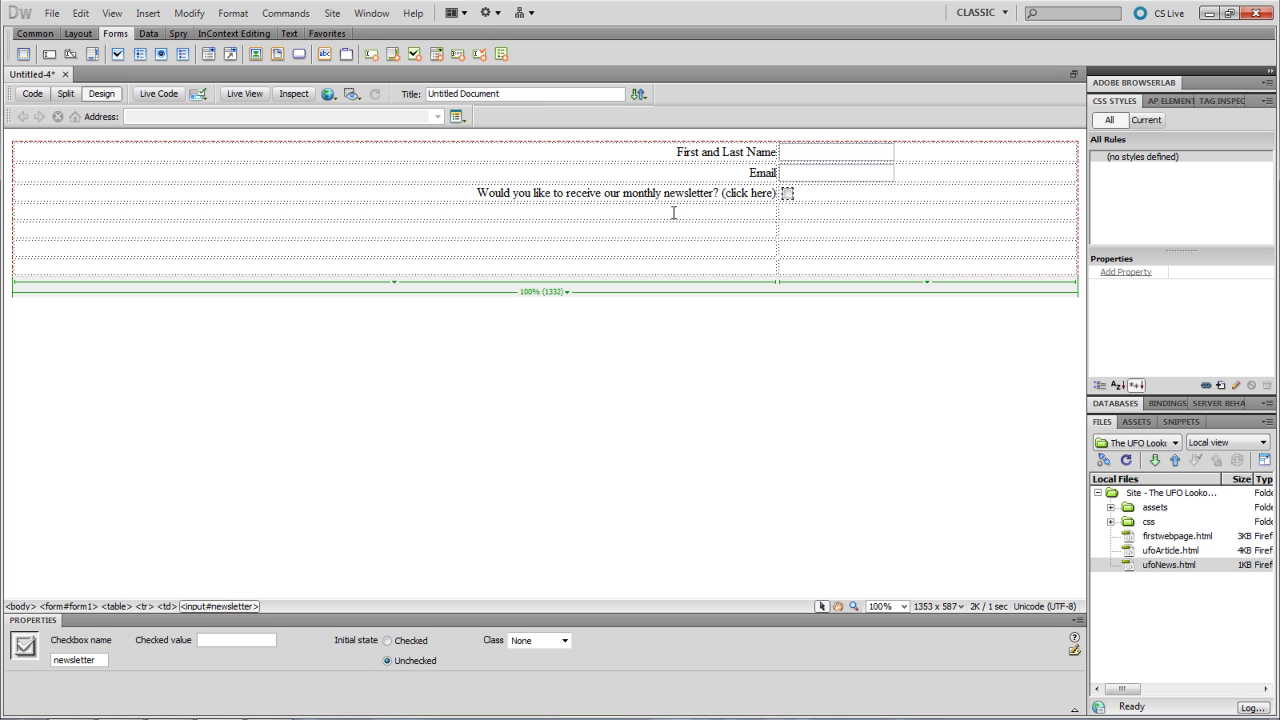
{"action": "left_click", "coordinate": [674, 212]}
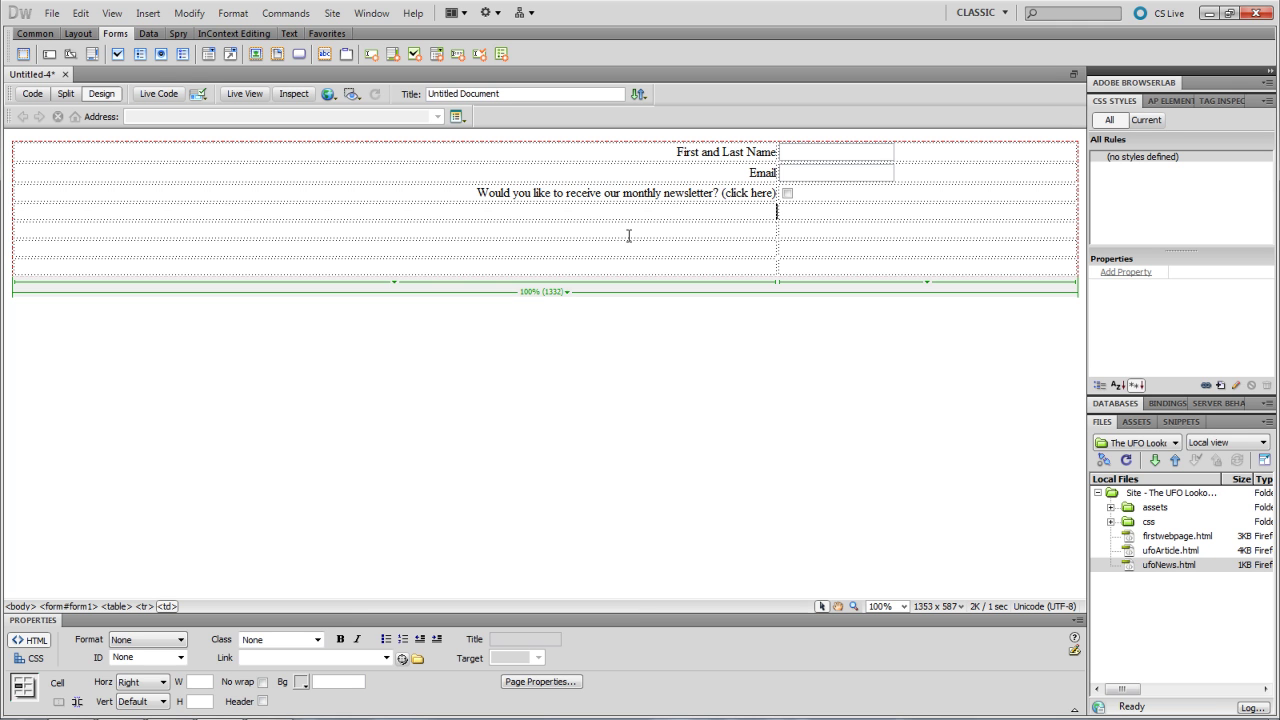
- Open the Radio Group dialog from the fourth row and name the group hereofus
{"action": "left_click", "coordinate": [179, 58]}
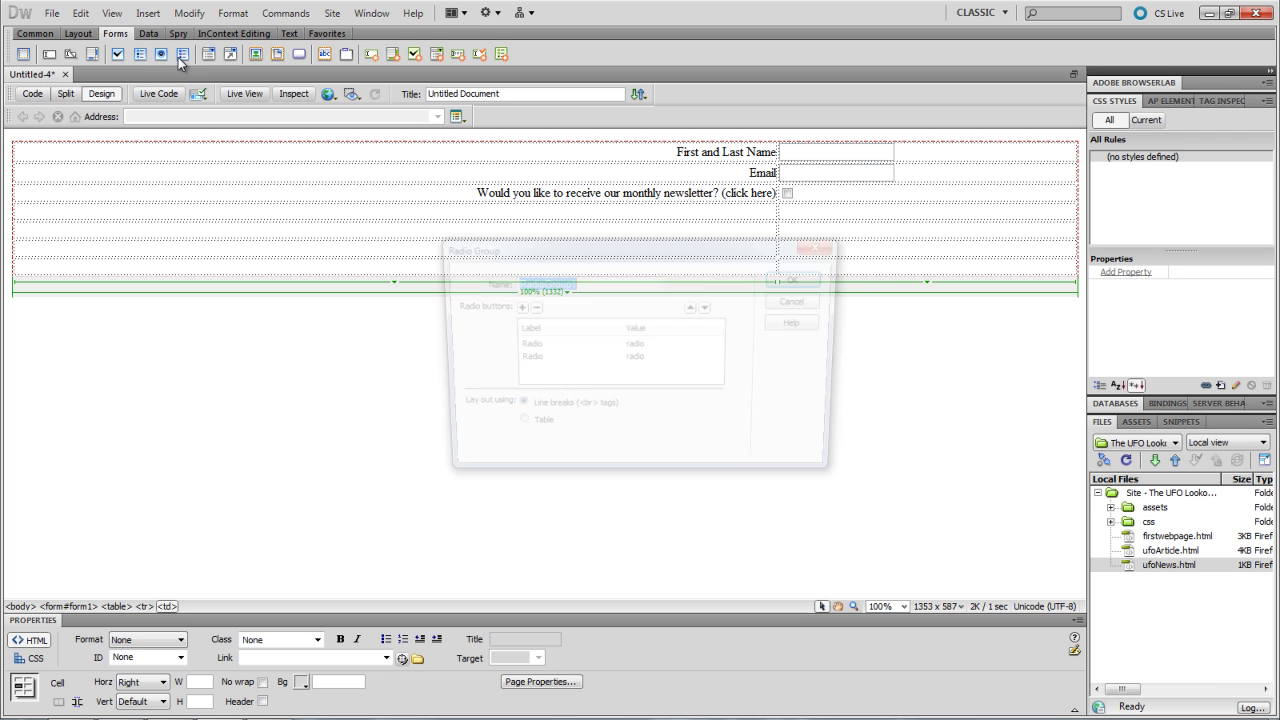
{"action": "left_click", "coordinate": [794, 304]}
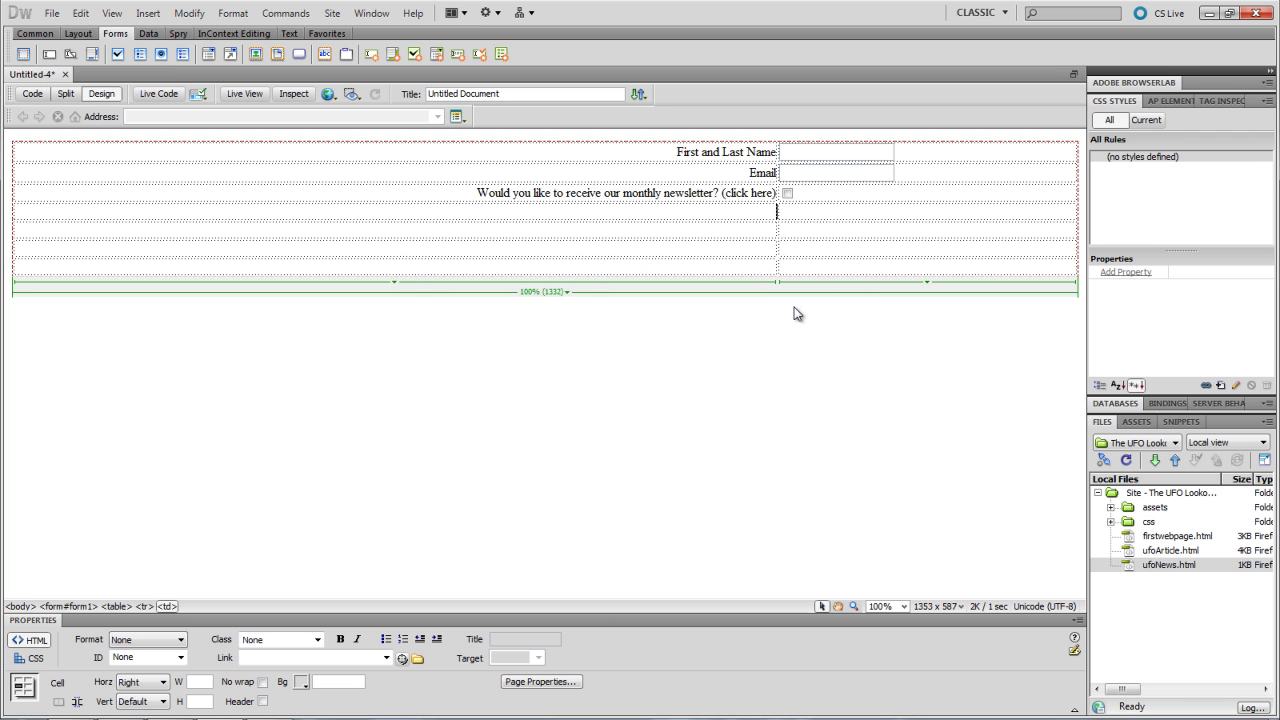
{"action": "left_click", "coordinate": [792, 211]}
{"action": "left_click", "coordinate": [178, 58]}
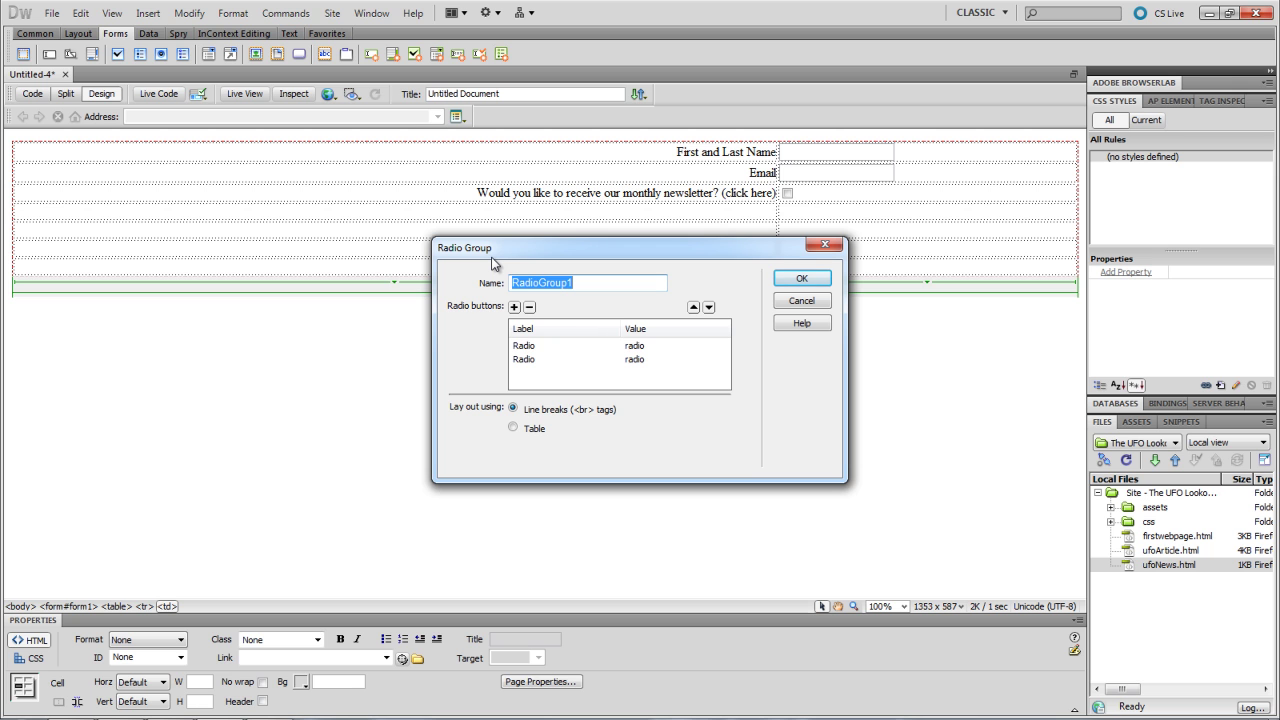
{"action": "type", "text": "here"}
{"action": "type", "text": " or"}
{"action": "key", "text": "BackSpace"}
{"action": "key", "text": "BackSpace"}
{"action": "key", "text": "BackSpace"}
{"action": "type", "text": "t"}
{"action": "key", "text": "BackSpace"}
{"action": "type", "text": "of"}
{"action": "key", "text": "BackSpace"}
{"action": "key", "text": "BackSpace"}
{"action": "key", "text": "BackSpace"}
{"action": "key", "text": "BackSpace"}
{"action": "key", "text": "BackSpace"}
{"action": "key", "text": "BackSpace"}
{"action": "key", "text": "BackSpace"}
{"action": "key", "text": "BackSpace"}
{"action": "type", "text": "hereofus"}
- Label the first radio option Internet and give it value 1
{"action": "left_click", "coordinate": [526, 358]}
{"action": "left_click", "coordinate": [528, 346]}
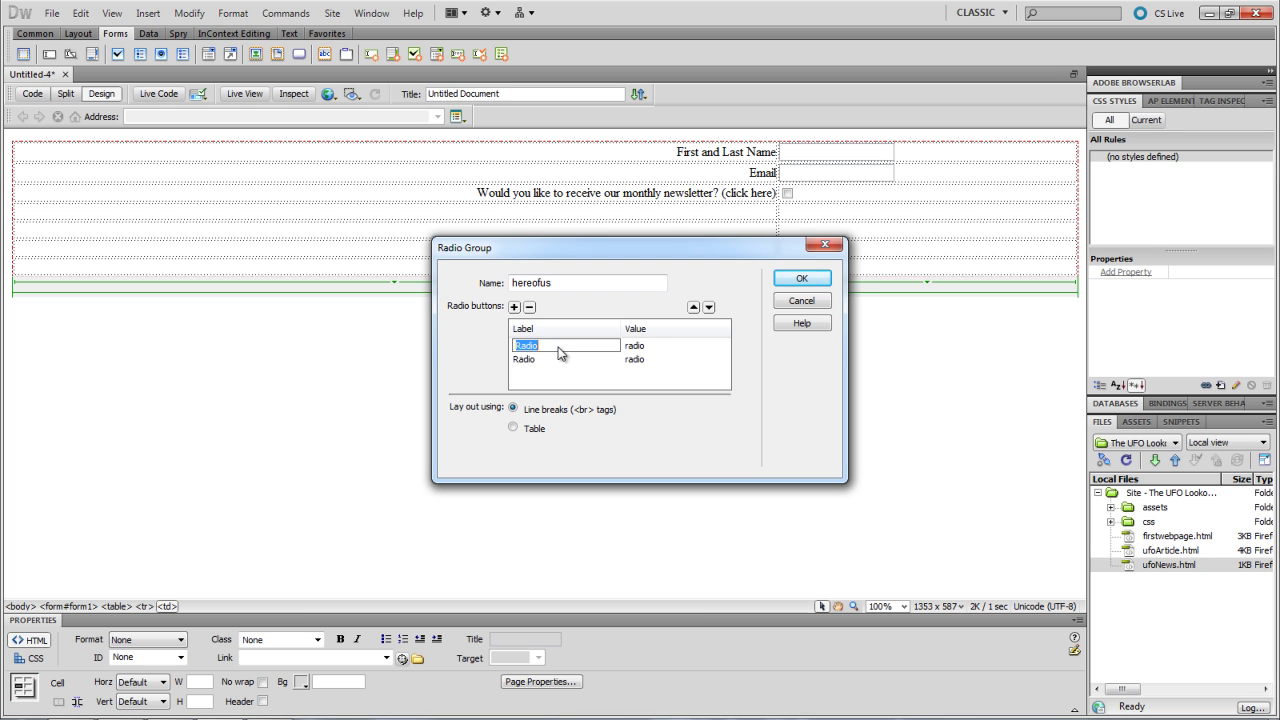
{"action": "left_click", "coordinate": [636, 359]}
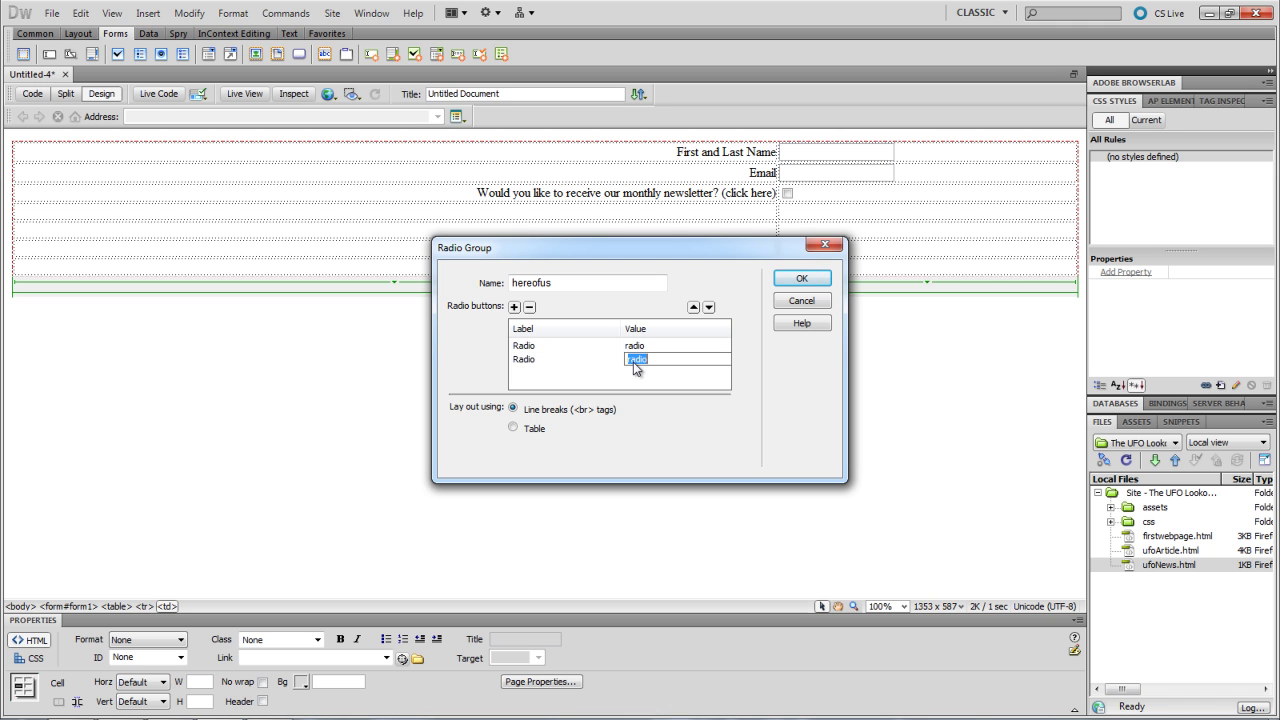
{"action": "left_click", "coordinate": [631, 347]}
{"action": "left_click", "coordinate": [634, 360]}
{"action": "left_click", "coordinate": [532, 346]}
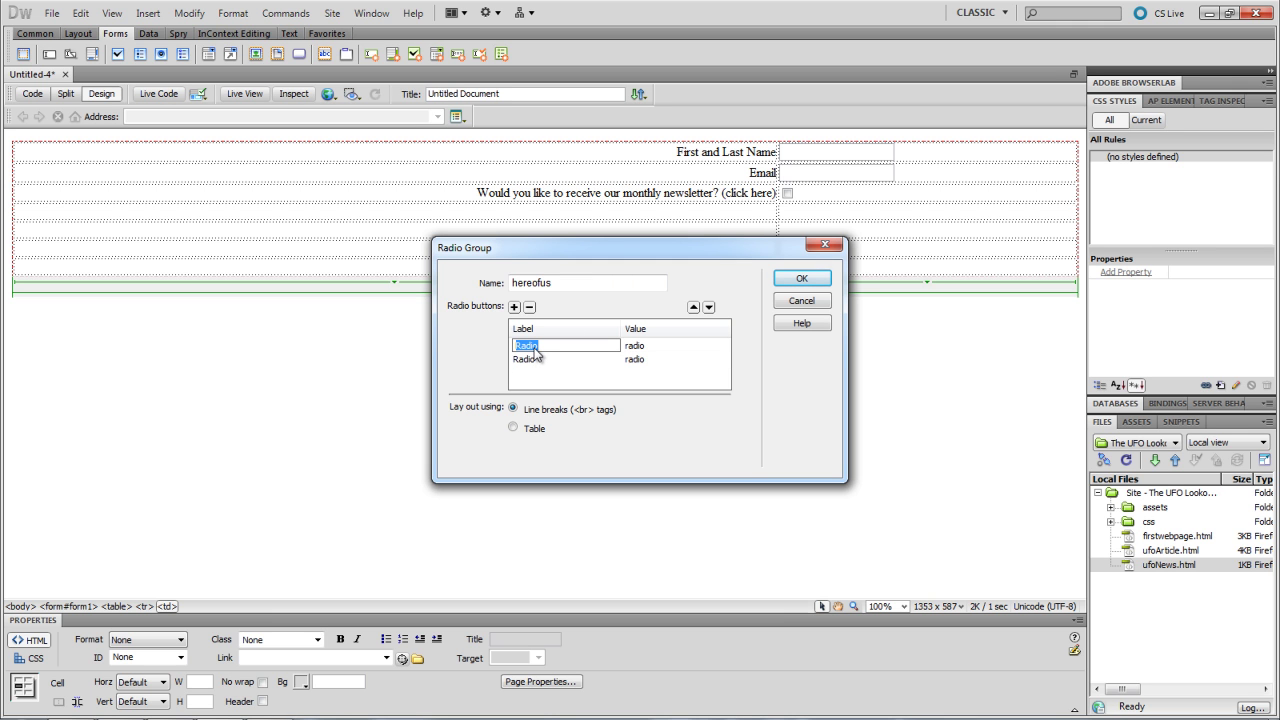
{"action": "type", "text": "1"}
{"action": "type", "text": "n"}
{"action": "type", "text": "ter"}
{"action": "type", "text": "net"}
{"action": "left_click", "coordinate": [637, 347]}
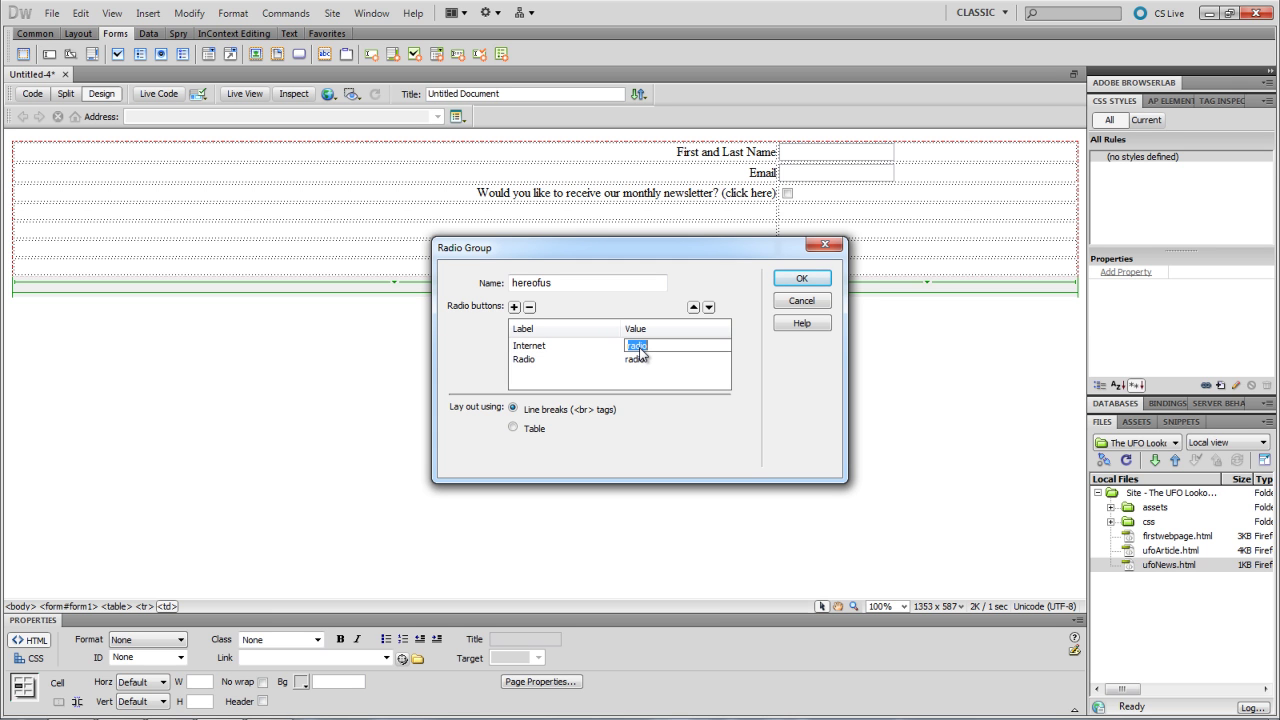
{"action": "type", "text": "1"}
- Label the second option TV with value 2 and add a third option Other with value 3
{"action": "left_click", "coordinate": [540, 349]}
{"action": "left_click", "coordinate": [540, 356]}
{"action": "type", "text": "TV"}
{"action": "left_click", "coordinate": [637, 359]}
{"action": "left_click", "coordinate": [557, 374]}
{"action": "left_click", "coordinate": [515, 308]}
{"action": "left_click", "coordinate": [525, 373]}
{"action": "type", "text": "Other"}
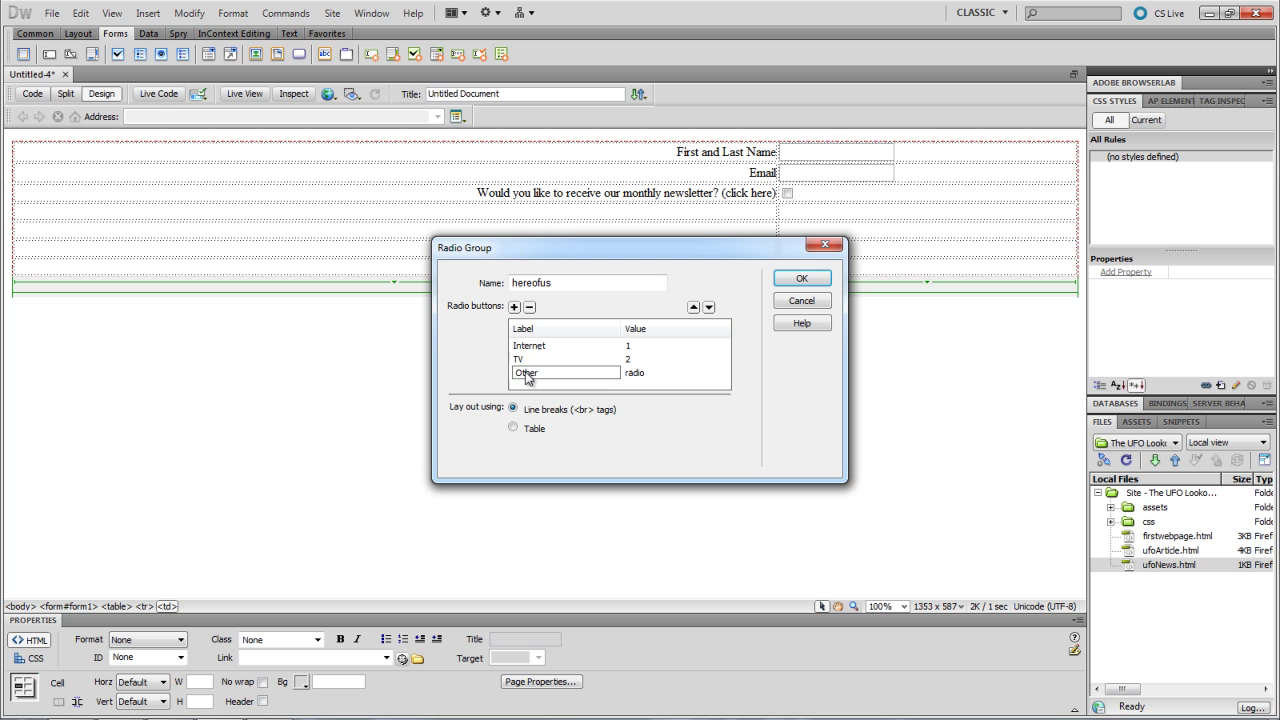
{"action": "left_click", "coordinate": [645, 373]}
{"action": "type", "text": "3"}
{"action": "left_click", "coordinate": [560, 348]}
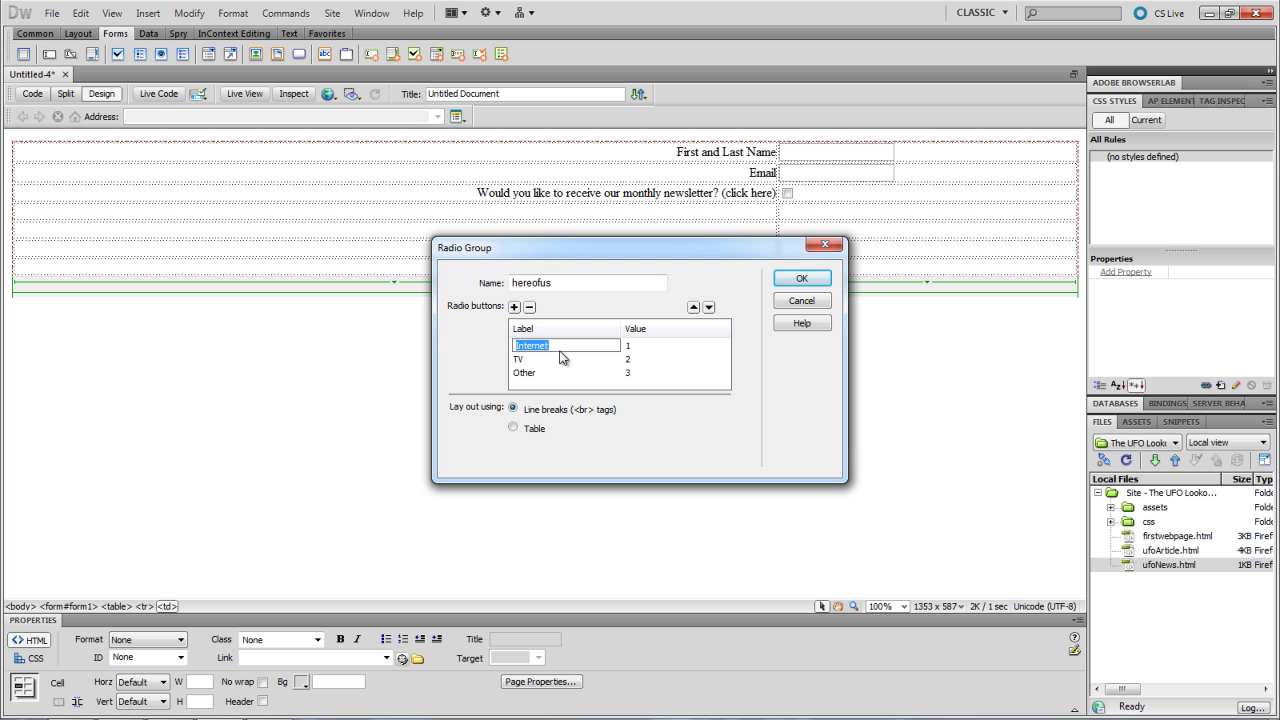
- Keep the options ordered Internet, TV, Other and insert the radio group into row four
{"action": "left_click", "coordinate": [524, 372]}
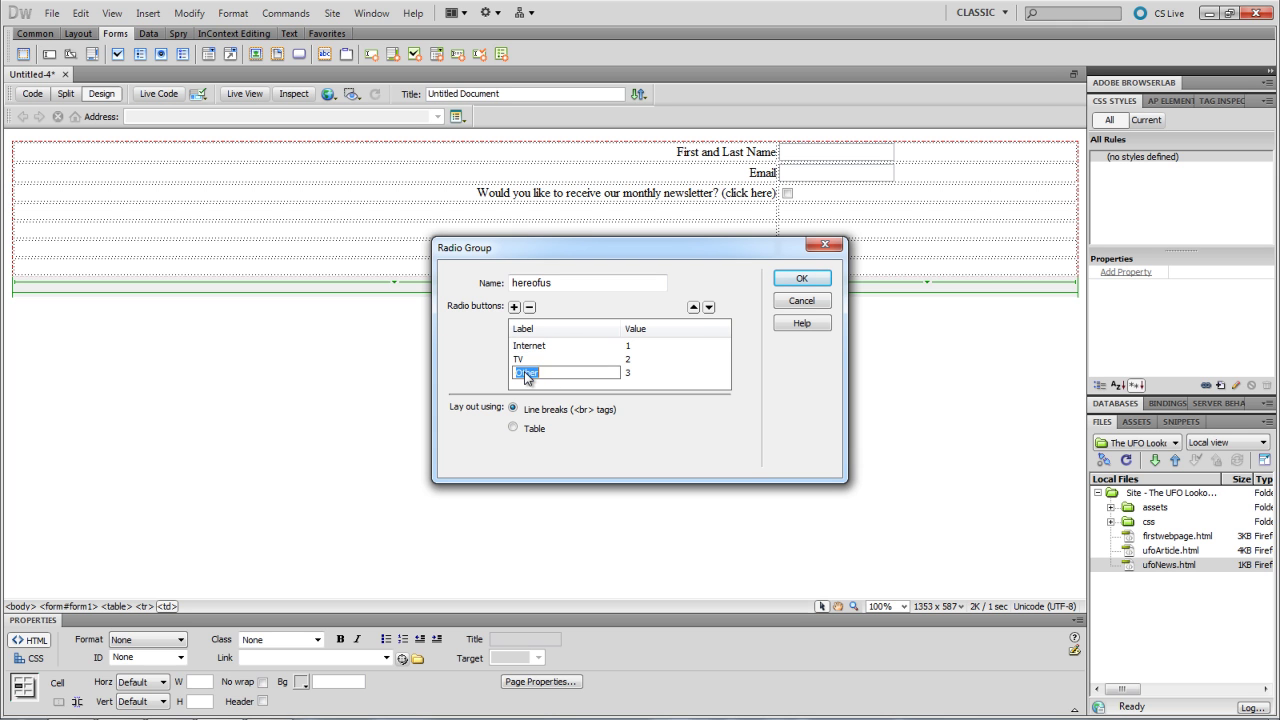
{"action": "left_click", "coordinate": [693, 307]}
{"action": "left_click", "coordinate": [542, 359]}
{"action": "left_click", "coordinate": [708, 307]}
{"action": "left_click", "coordinate": [800, 280]}
{"action": "left_click", "coordinate": [665, 236]}
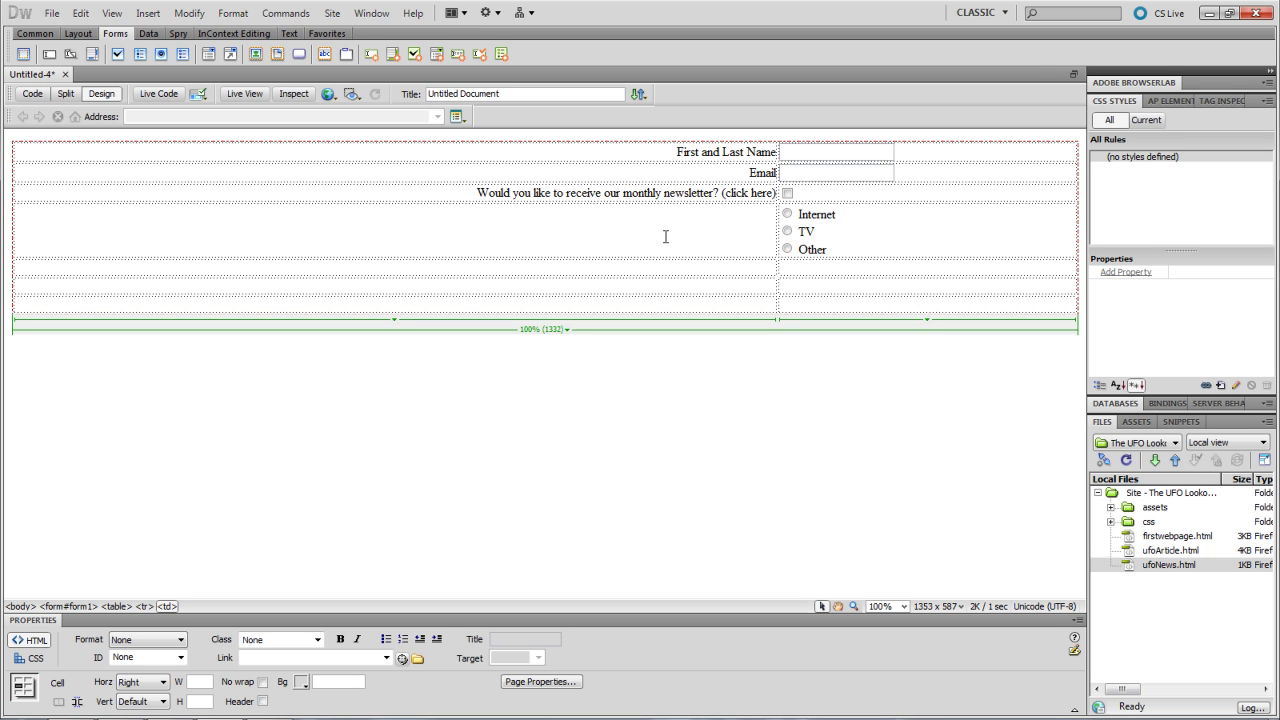
- Label the radio-button row 'How did you hear of us?' in its left cell
{"action": "type", "text": "Hov"}
{"action": "key", "text": "BackSpace"}
{"action": "type", "text": "w did you hear of us?"}
{"action": "left_click", "coordinate": [675, 268]}
- Insert a List/Menu with ID seeMoreOf, labelled 'What would you like to see more of?'
{"action": "left_click", "coordinate": [208, 55]}
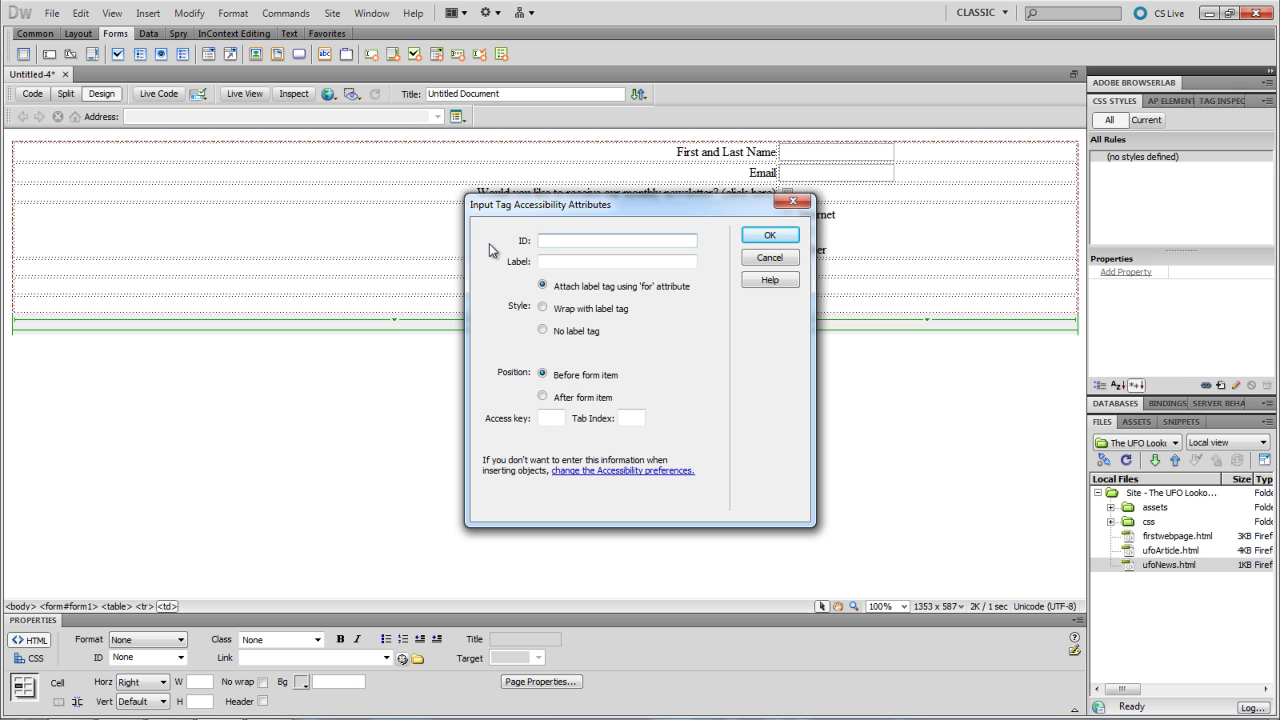
{"action": "type", "text": "seeMoreOf"}
{"action": "key", "text": "Tab"}
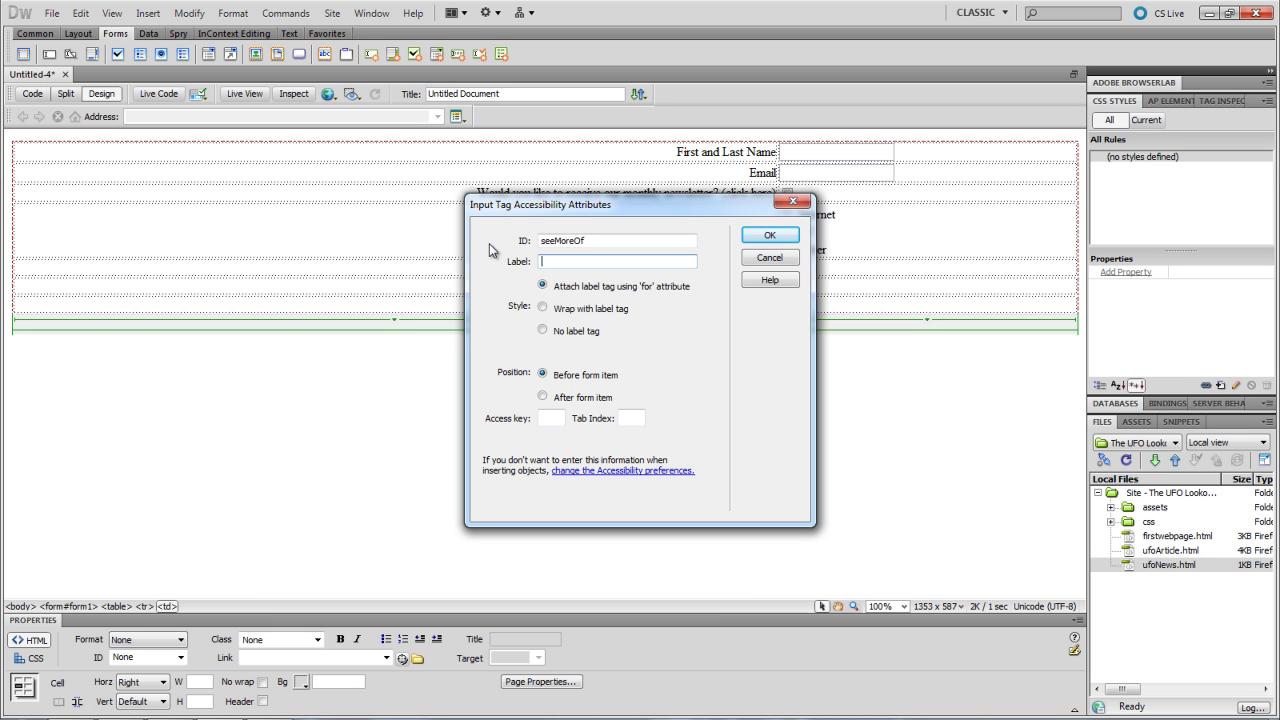
{"action": "type", "text": "What would you like to see more of?"}
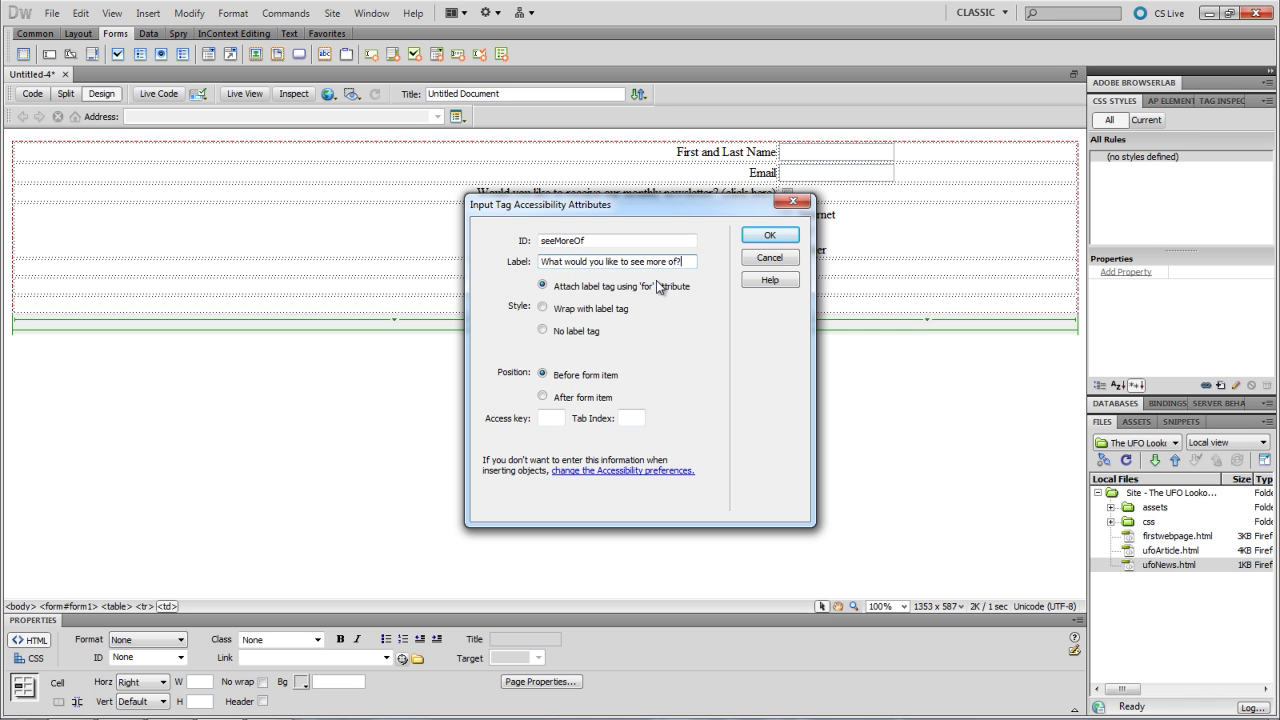
{"action": "left_click", "coordinate": [760, 238]}
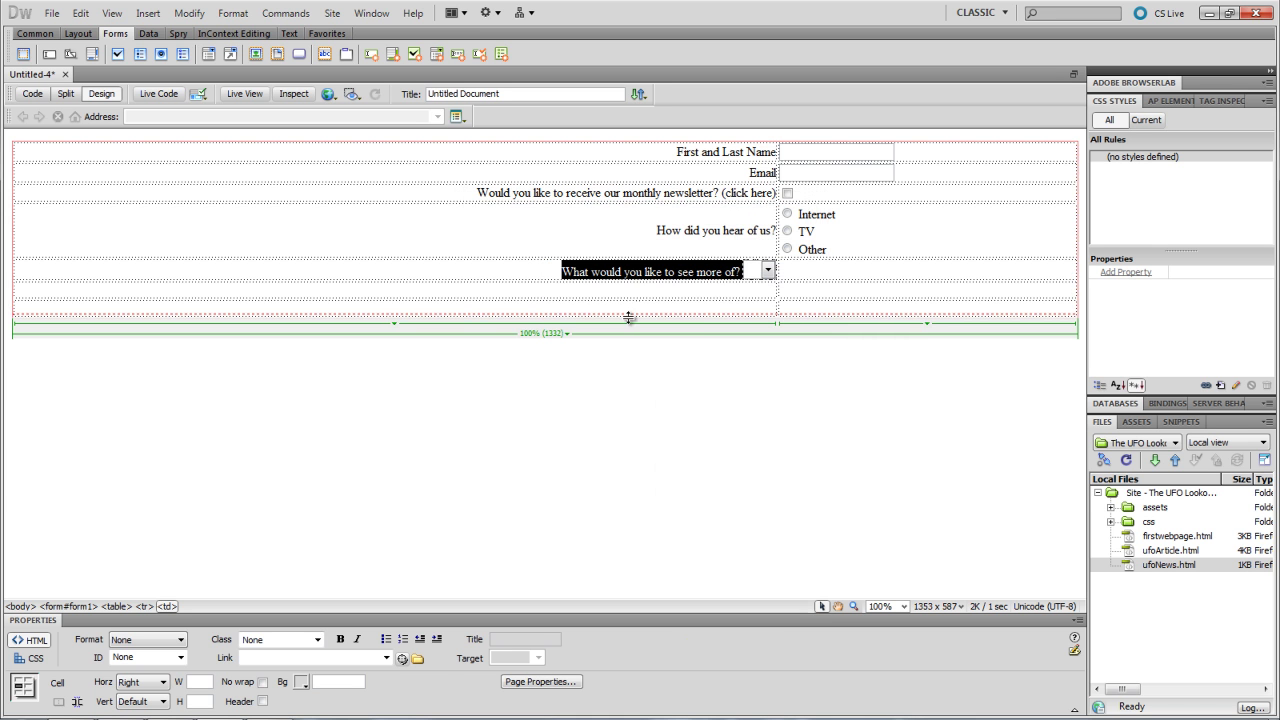
- Drag the seeMoreOf menu into the right-hand cell and open its List Values
{"action": "left_click", "coordinate": [740, 272]}
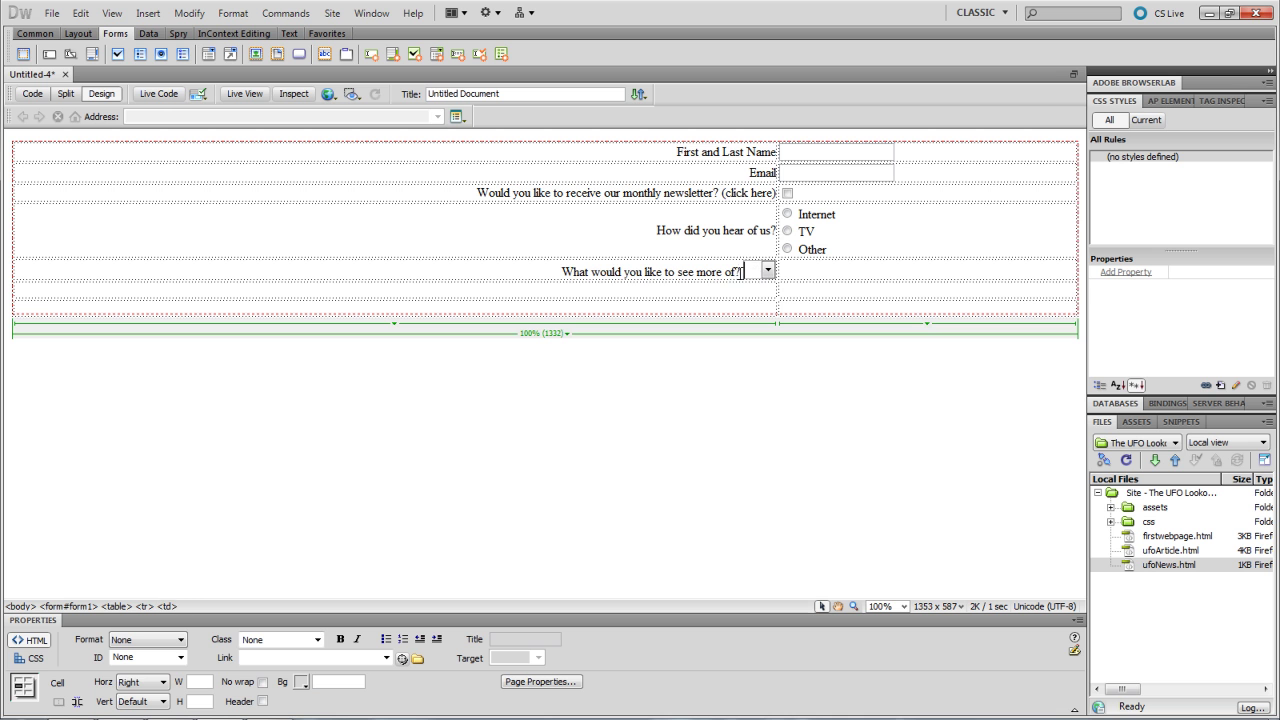
{"action": "left_click_drag", "start_coordinate": [766, 272], "coordinate": [800, 276]}
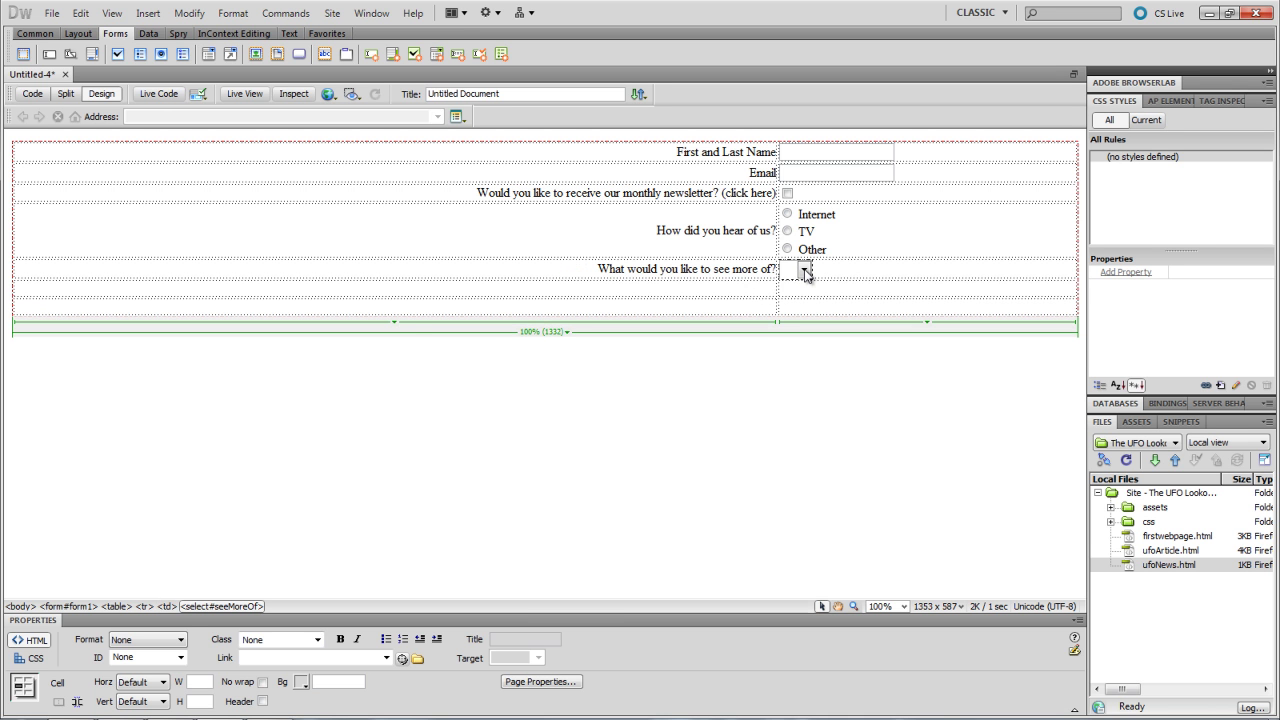
{"action": "left_click", "coordinate": [806, 273]}
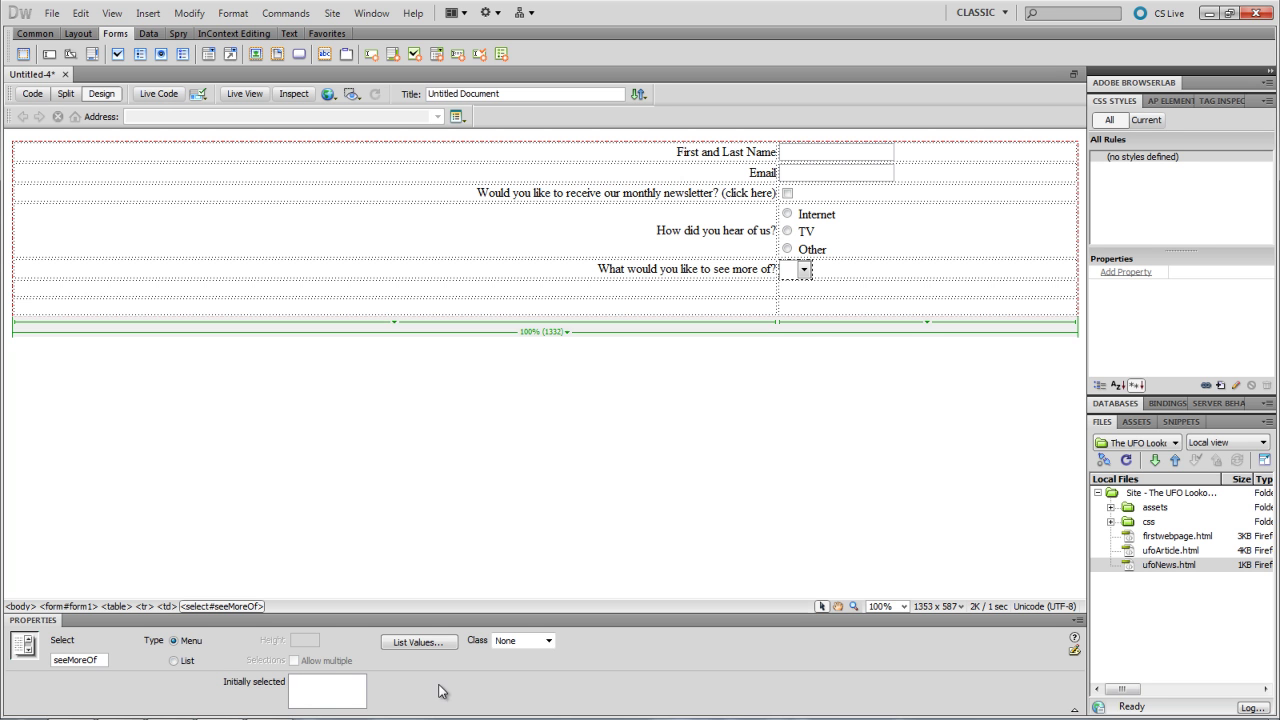
{"action": "left_click", "coordinate": [429, 641]}
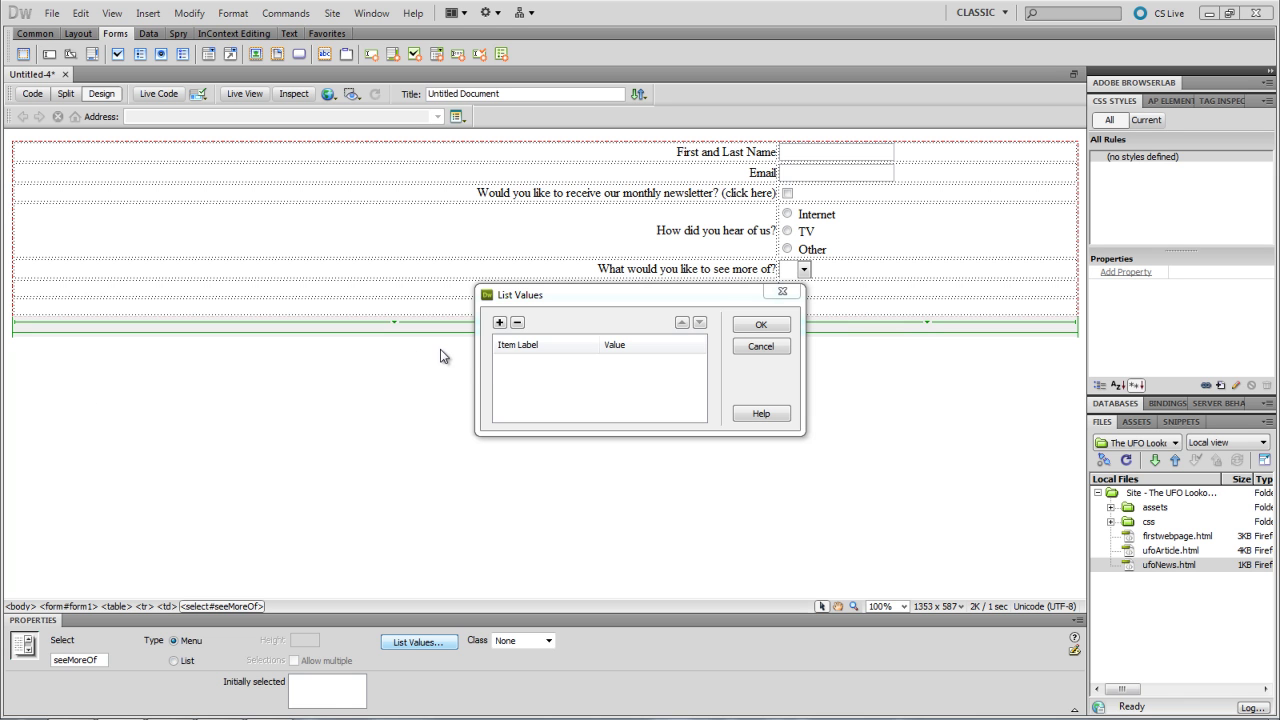
- Add menu items Spaceships (value 1) and Alien Beings (value 2)
{"action": "left_click", "coordinate": [535, 360]}
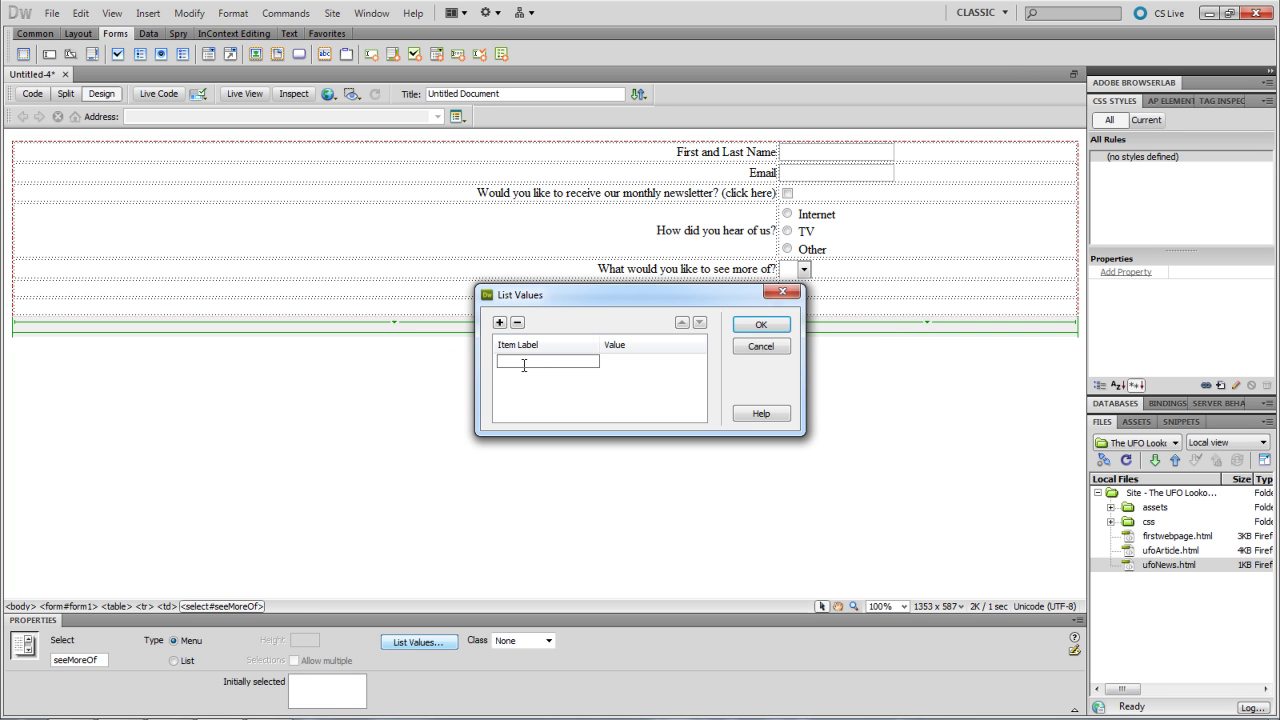
{"action": "type", "text": "Spaceships"}
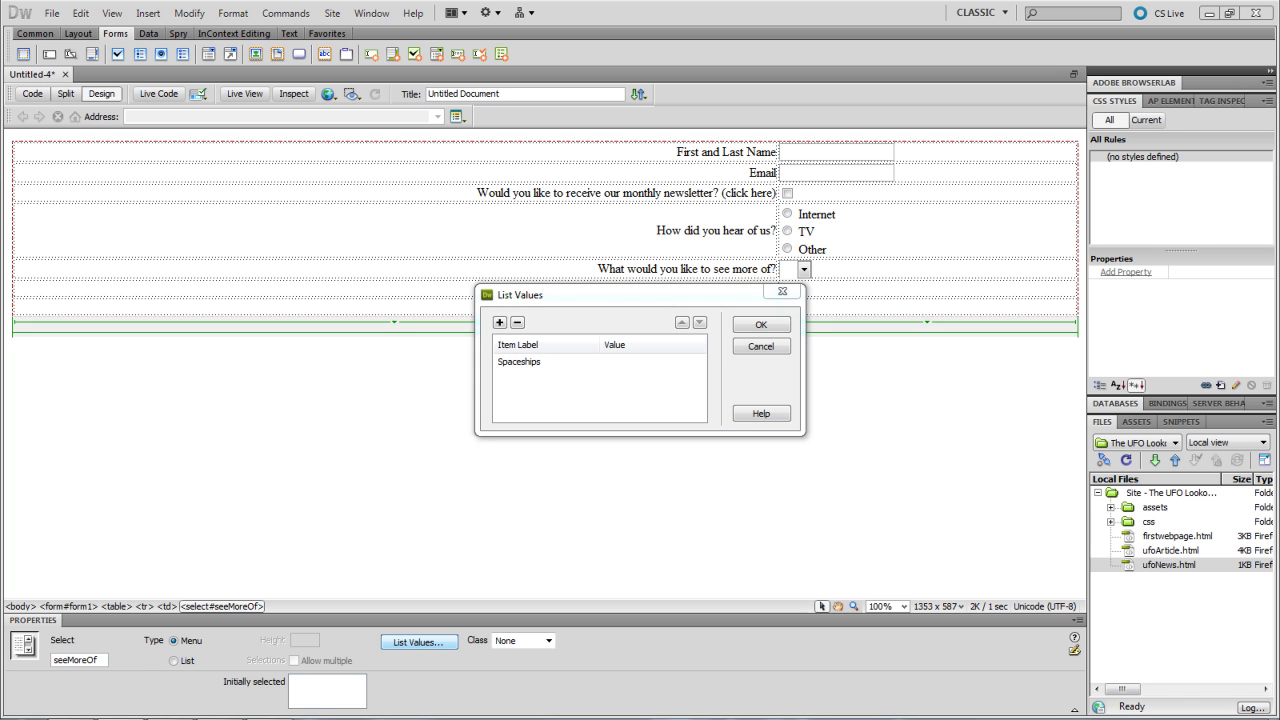
{"action": "left_click", "coordinate": [611, 372]}
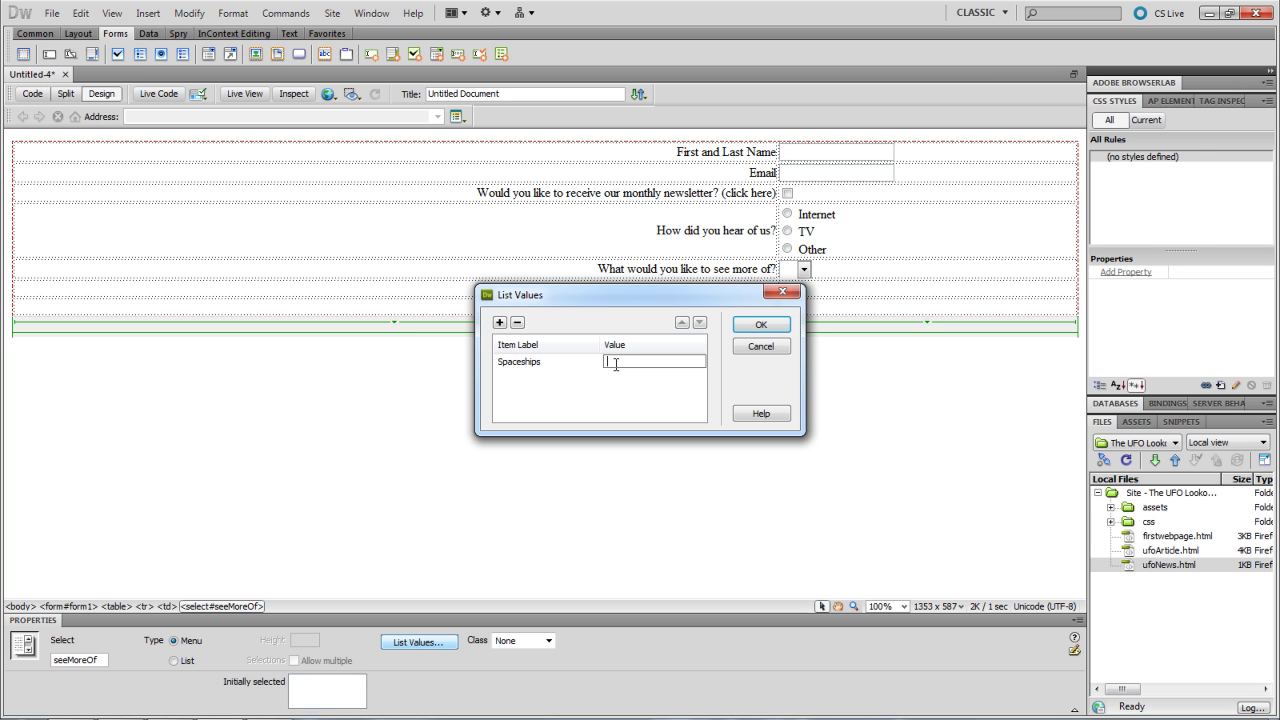
{"action": "type", "text": "1"}
{"action": "left_click", "coordinate": [557, 377]}
{"action": "left_click", "coordinate": [501, 323]}
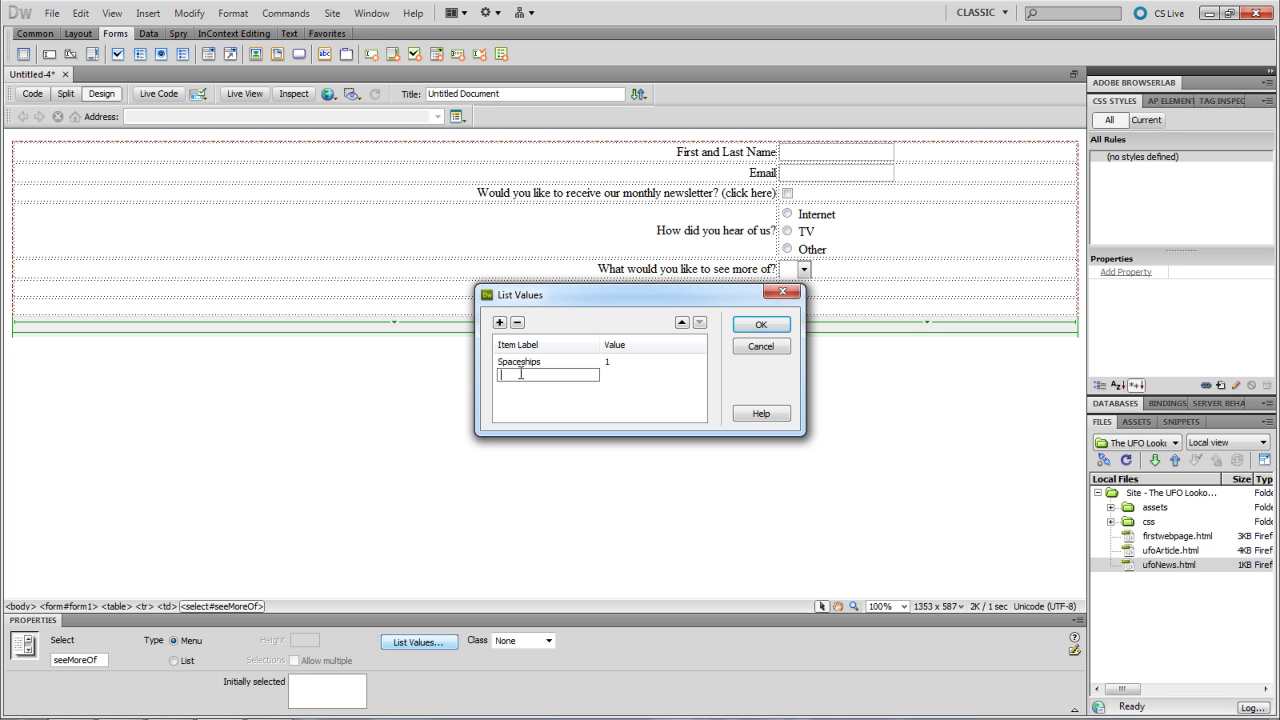
{"action": "type", "text": "Alien Beings"}
{"action": "key", "text": "Tab"}
{"action": "type", "text": "2"}
{"action": "left_click", "coordinate": [523, 392]}
- Add Alien Technology with value 3 and confirm the item list
{"action": "left_click", "coordinate": [499, 322]}
{"action": "type", "text": "Alien L"}
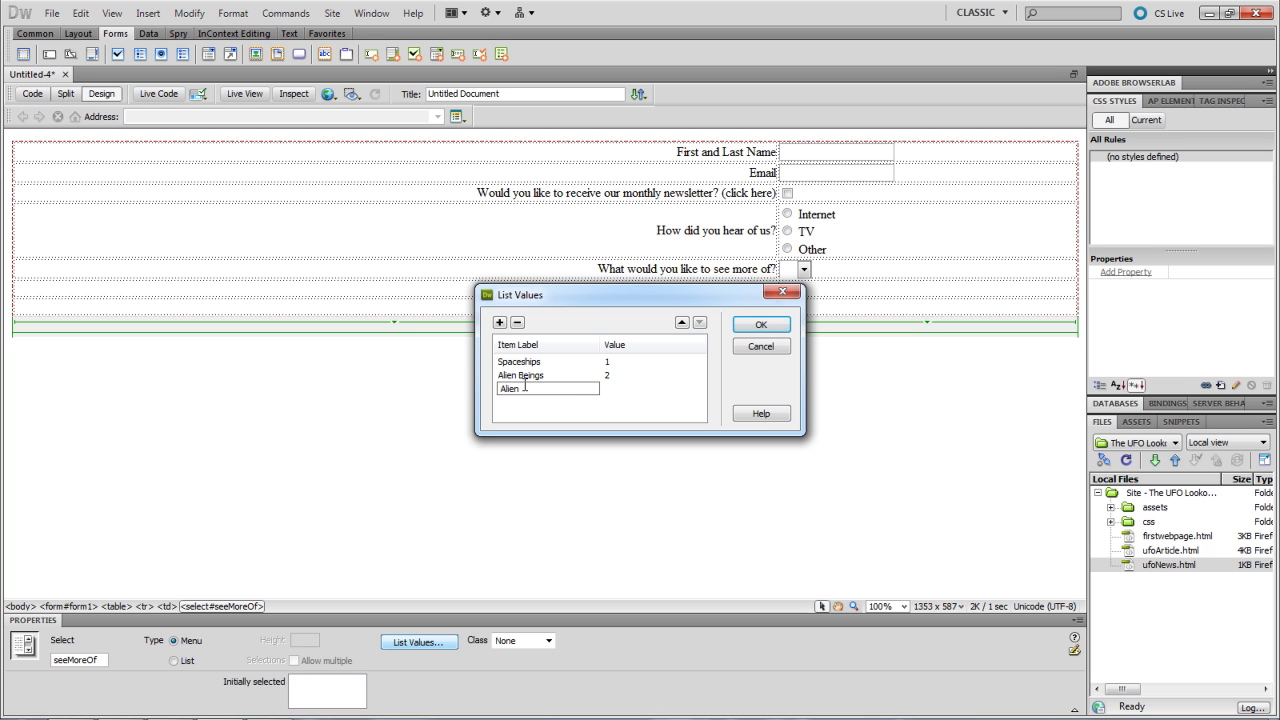
{"action": "type", "text": "echnology"}
{"action": "left_click", "coordinate": [615, 391]}
{"action": "type", "text": "3"}
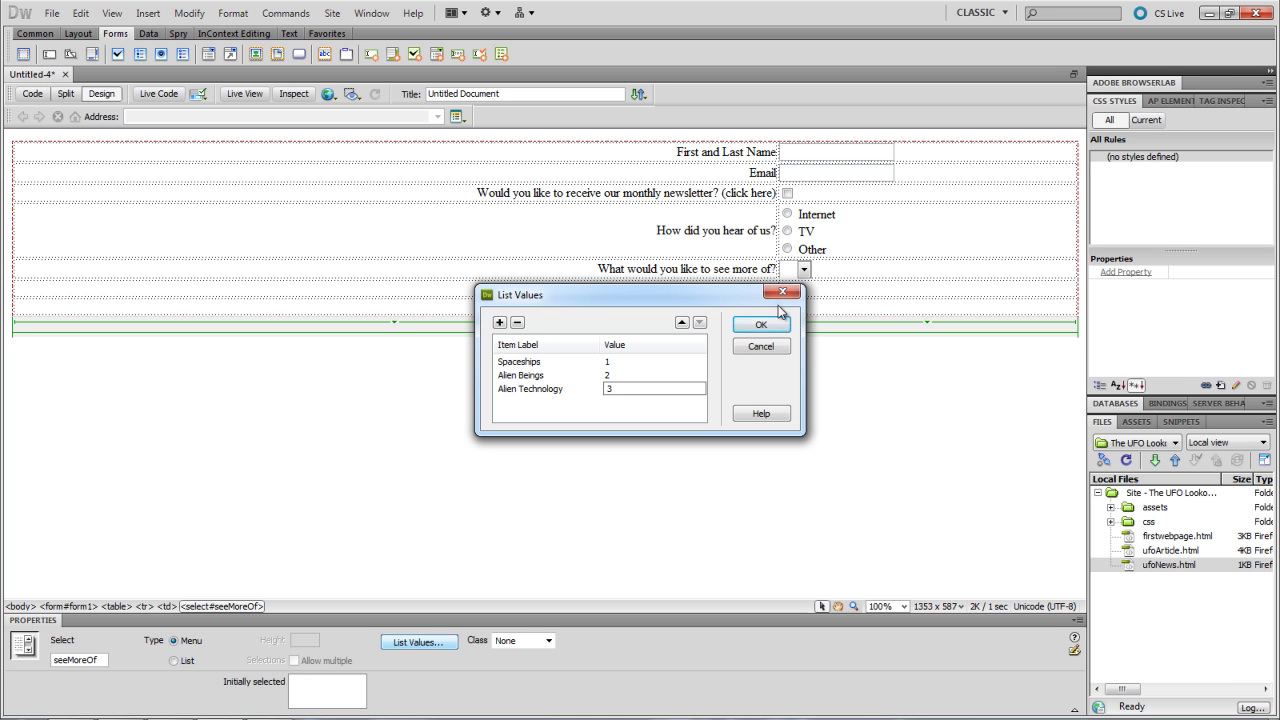
{"action": "left_click", "coordinate": [736, 325]}
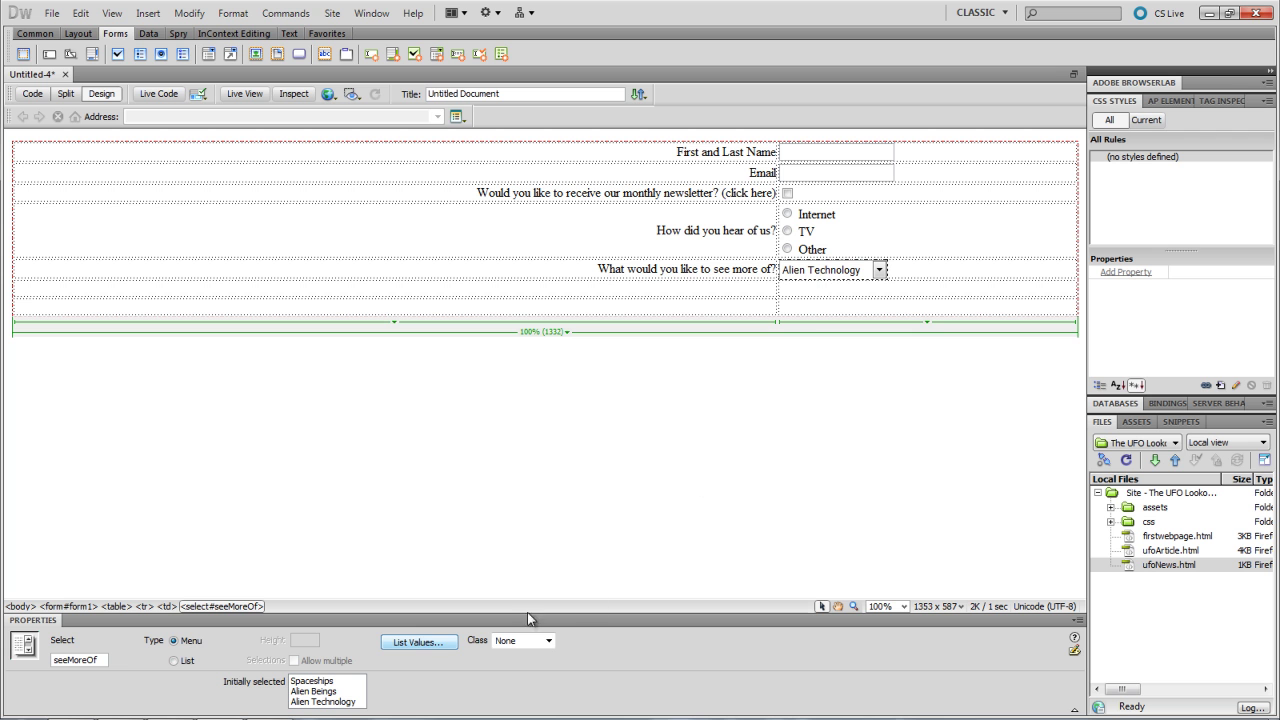
- Add a Select item valued 0 and move it to the top of the list
{"action": "left_click", "coordinate": [417, 643]}
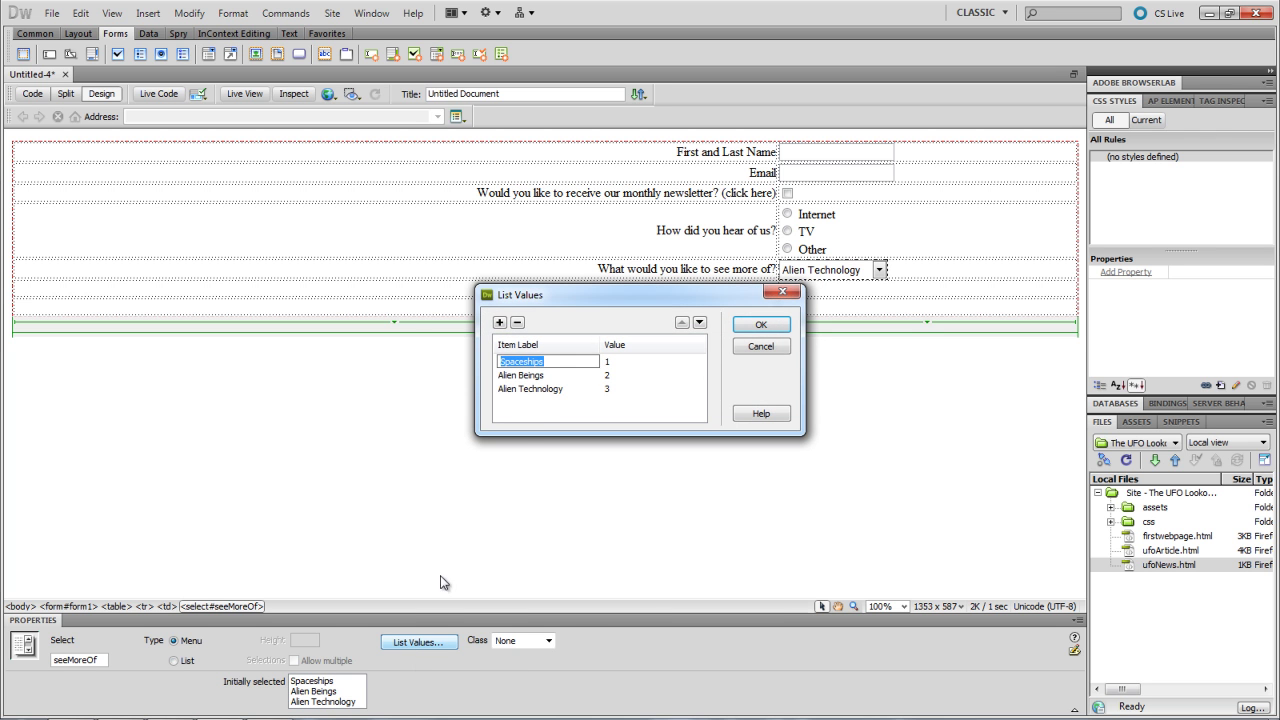
{"action": "left_click", "coordinate": [539, 406]}
{"action": "left_click", "coordinate": [500, 323]}
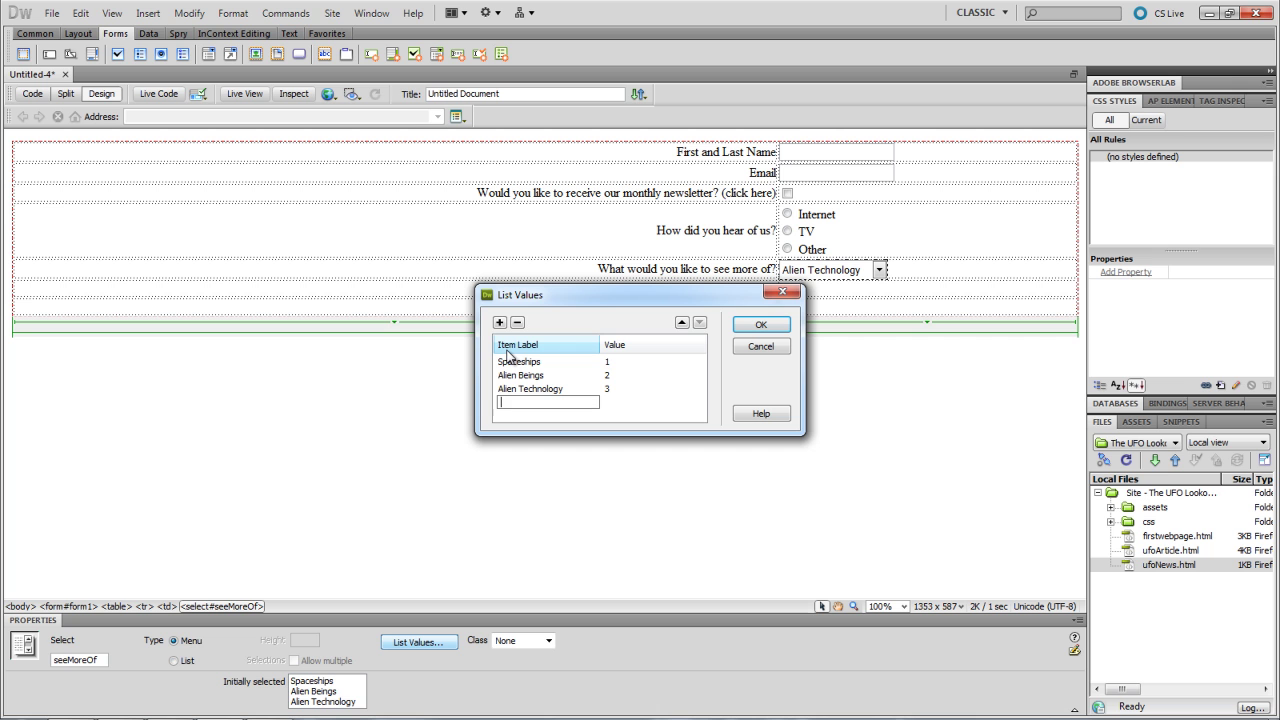
{"action": "type", "text": "Select"}
{"action": "left_click", "coordinate": [625, 402]}
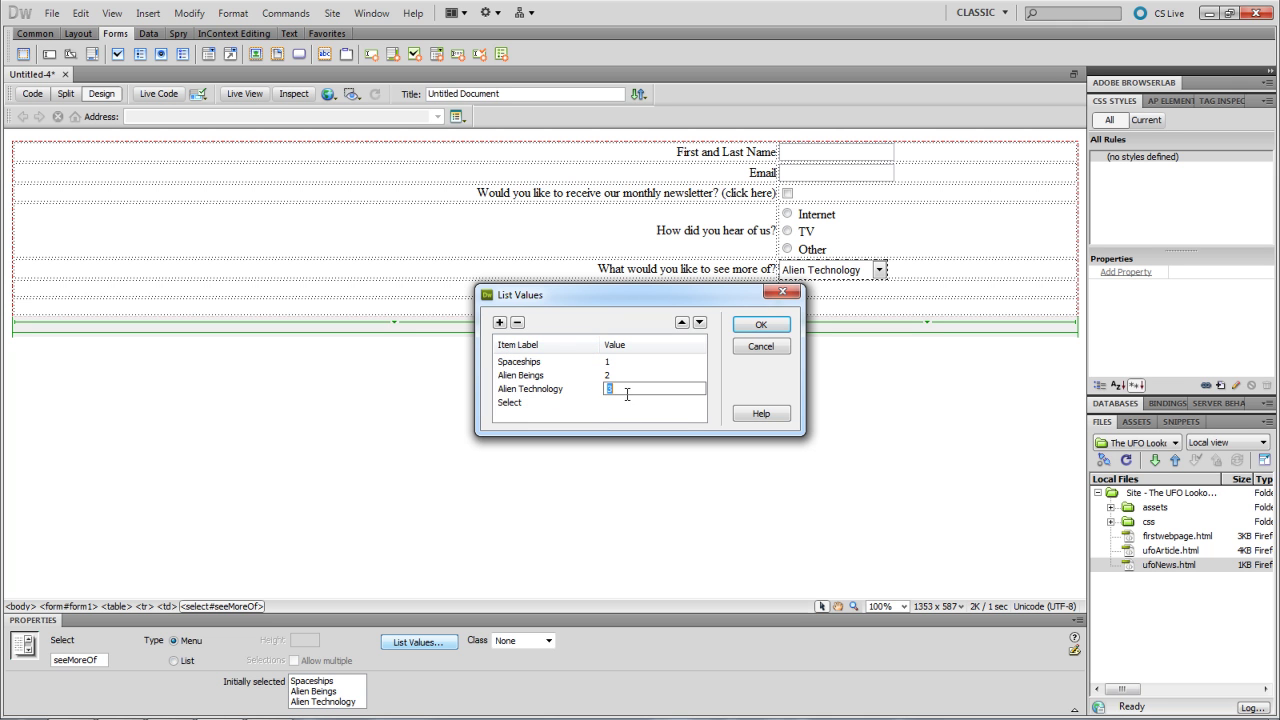
{"action": "type", "text": "0"}
{"action": "left_click_drag", "start_coordinate": [564, 298], "coordinate": [518, 300]}
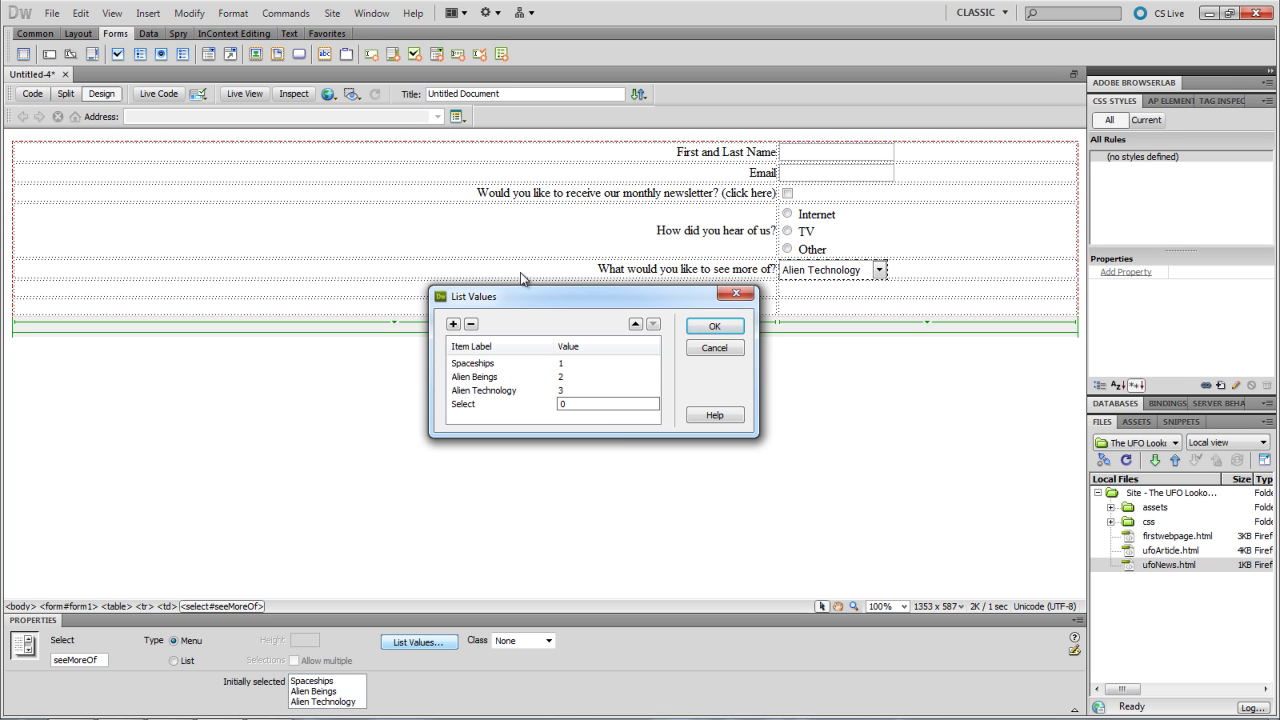
{"action": "left_click", "coordinate": [634, 325]}
{"action": "left_click", "coordinate": [634, 325]}
{"action": "left_click", "coordinate": [634, 325]}
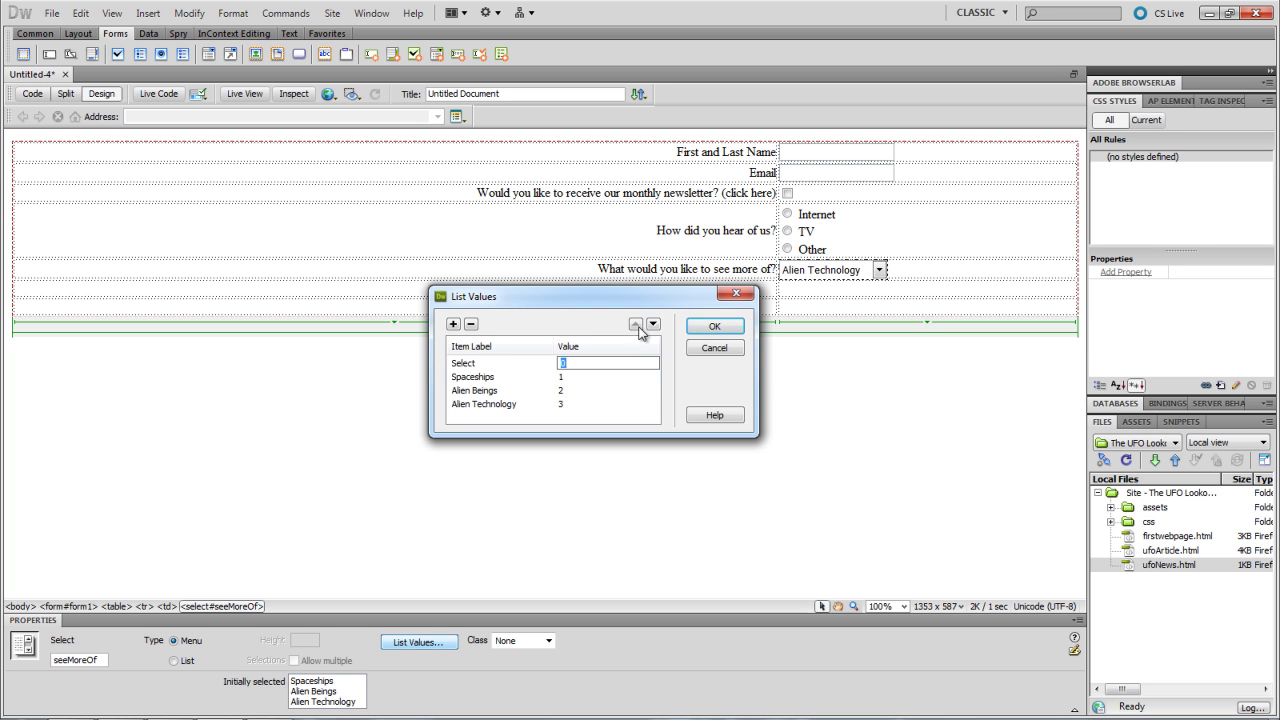
{"action": "left_click", "coordinate": [712, 327]}
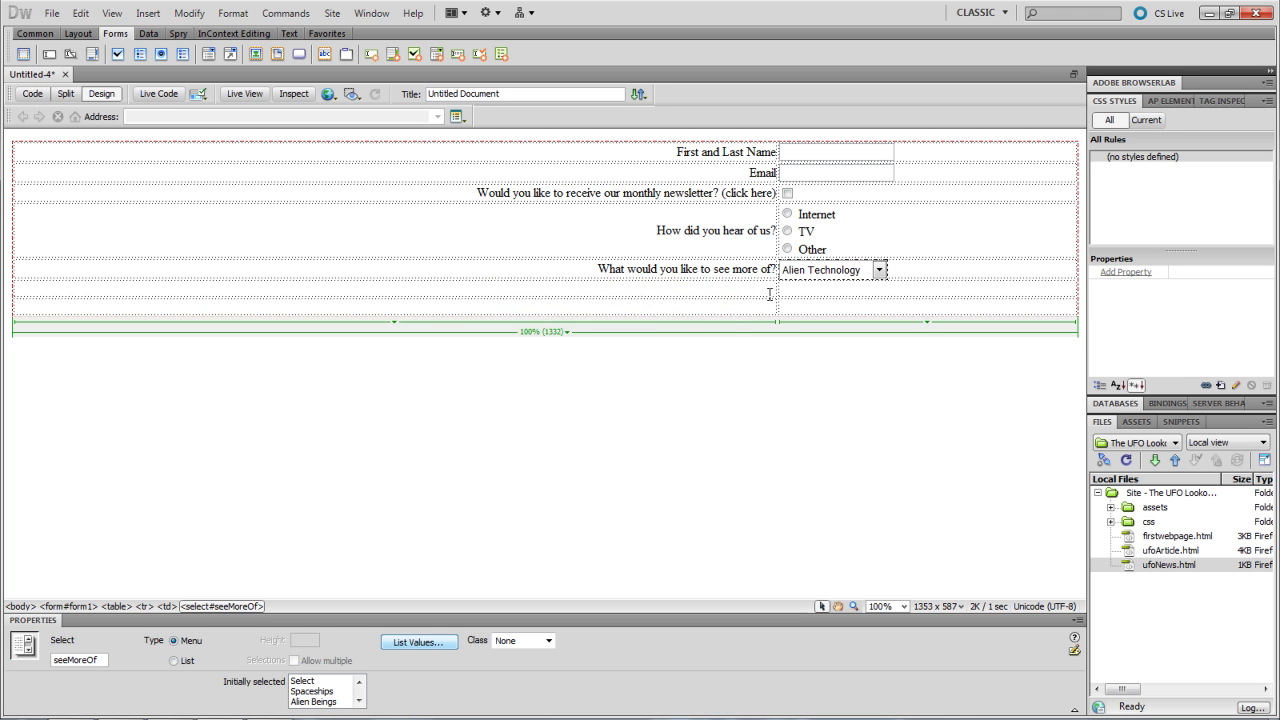
- Set Select as the seeMoreOf menu's initially selected option
{"action": "left_click", "coordinate": [745, 276]}
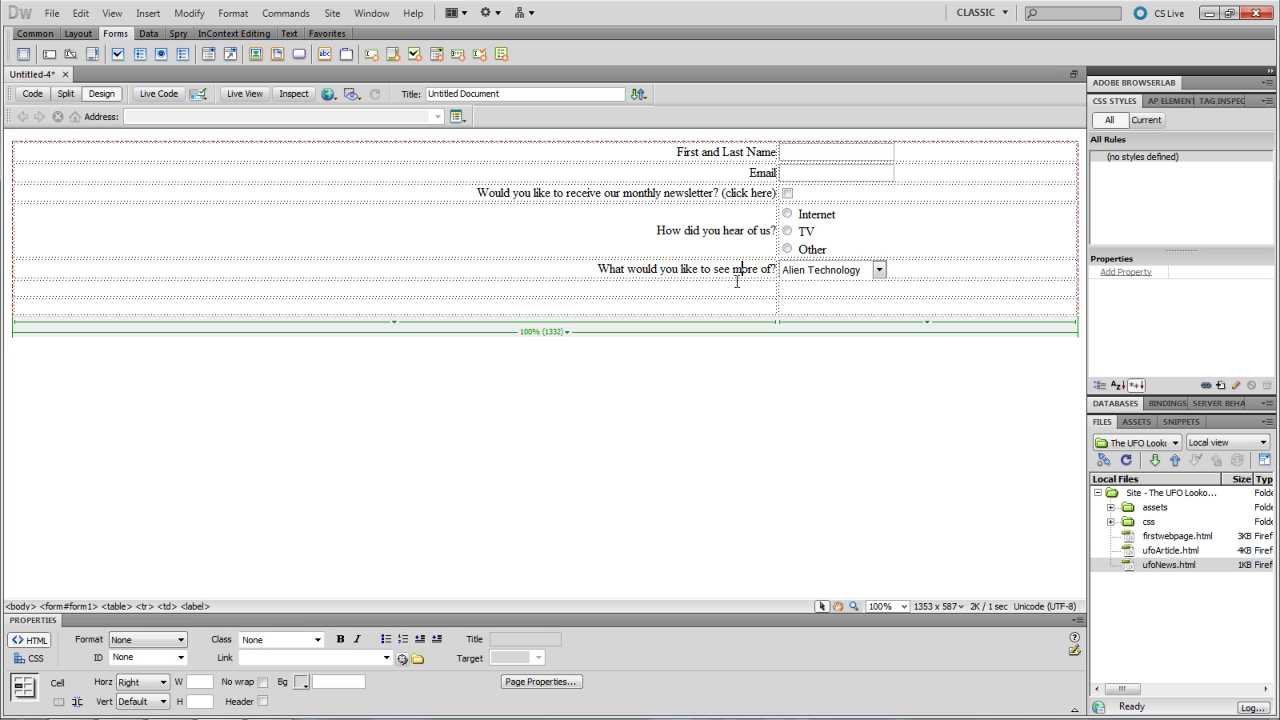
{"action": "left_click", "coordinate": [798, 276]}
{"action": "left_click", "coordinate": [872, 274]}
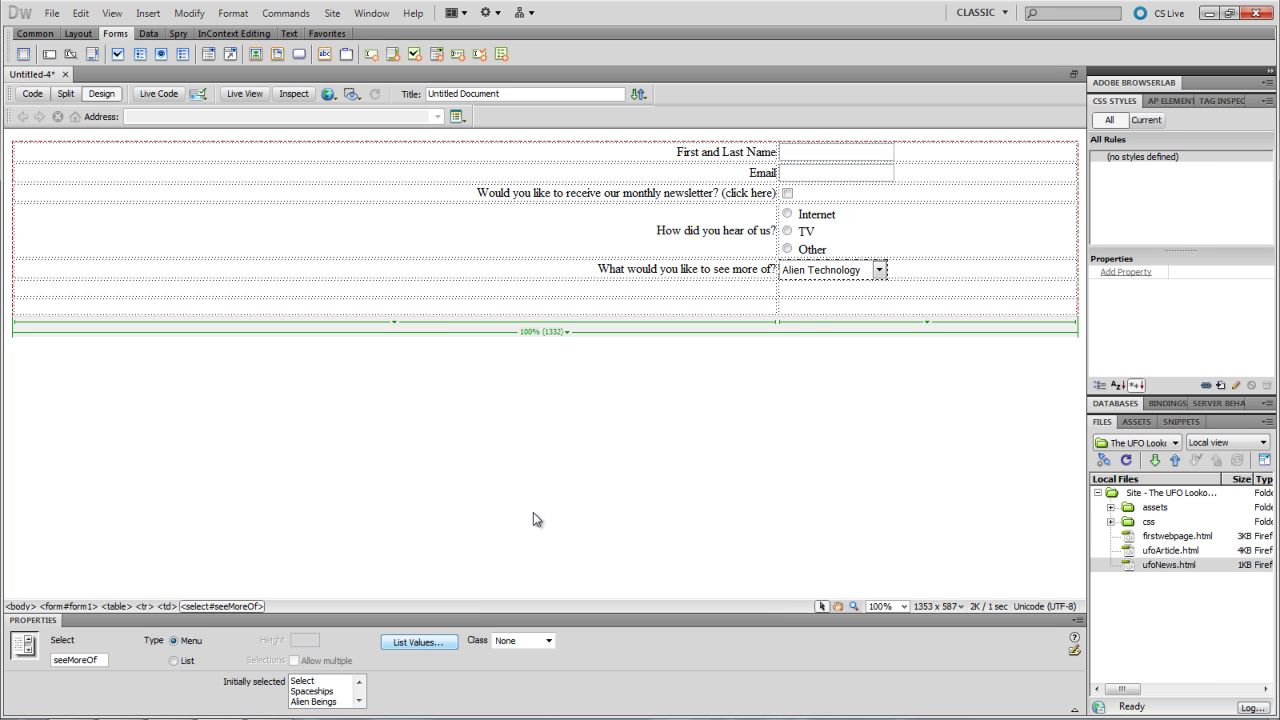
{"action": "left_click", "coordinate": [302, 682]}
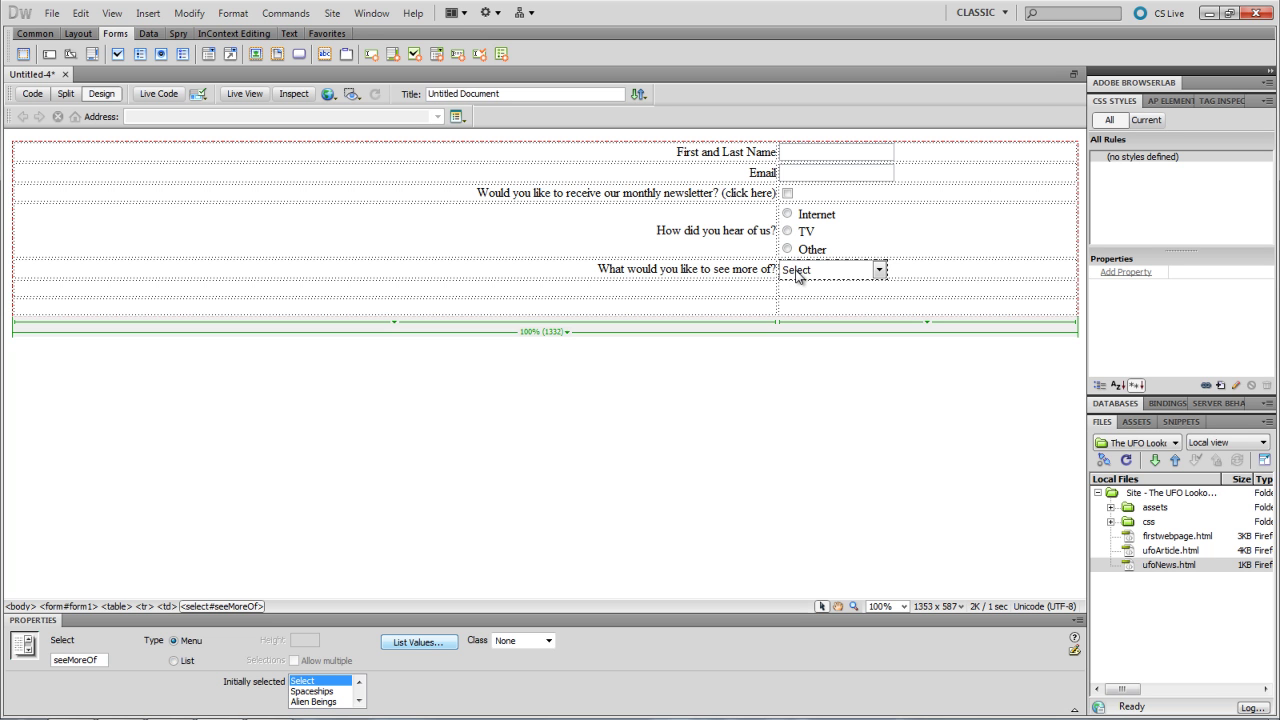
{"action": "left_click", "coordinate": [664, 285]}
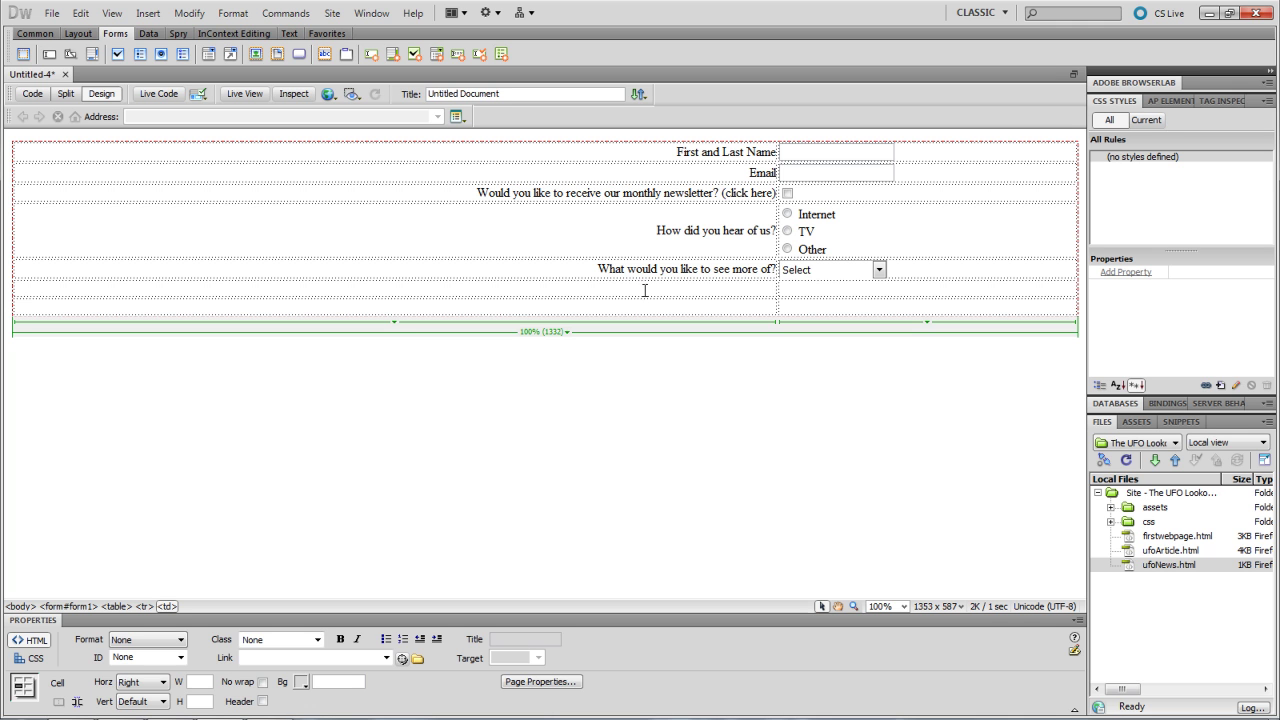
- Insert a Textarea with ID comment and label Comments
{"action": "left_click", "coordinate": [92, 56]}
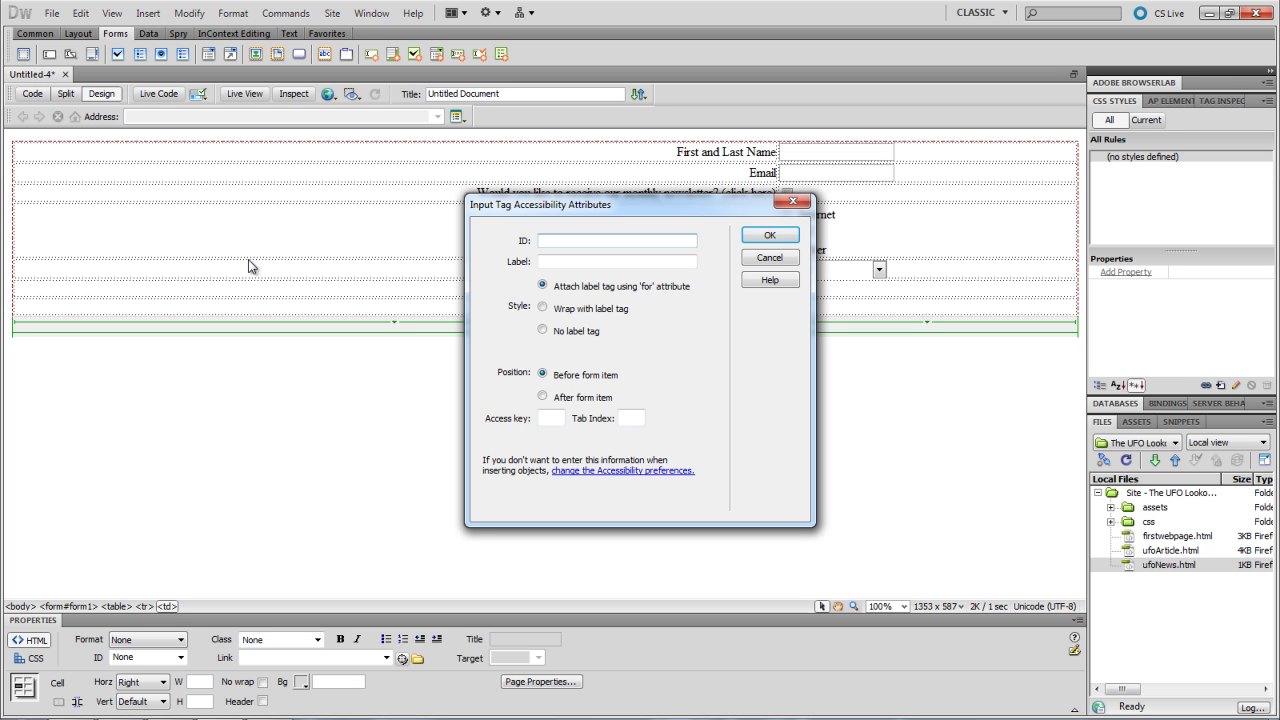
{"action": "type", "text": "comment"}
{"action": "key", "text": "Tab"}
{"action": "type", "text": "C"}
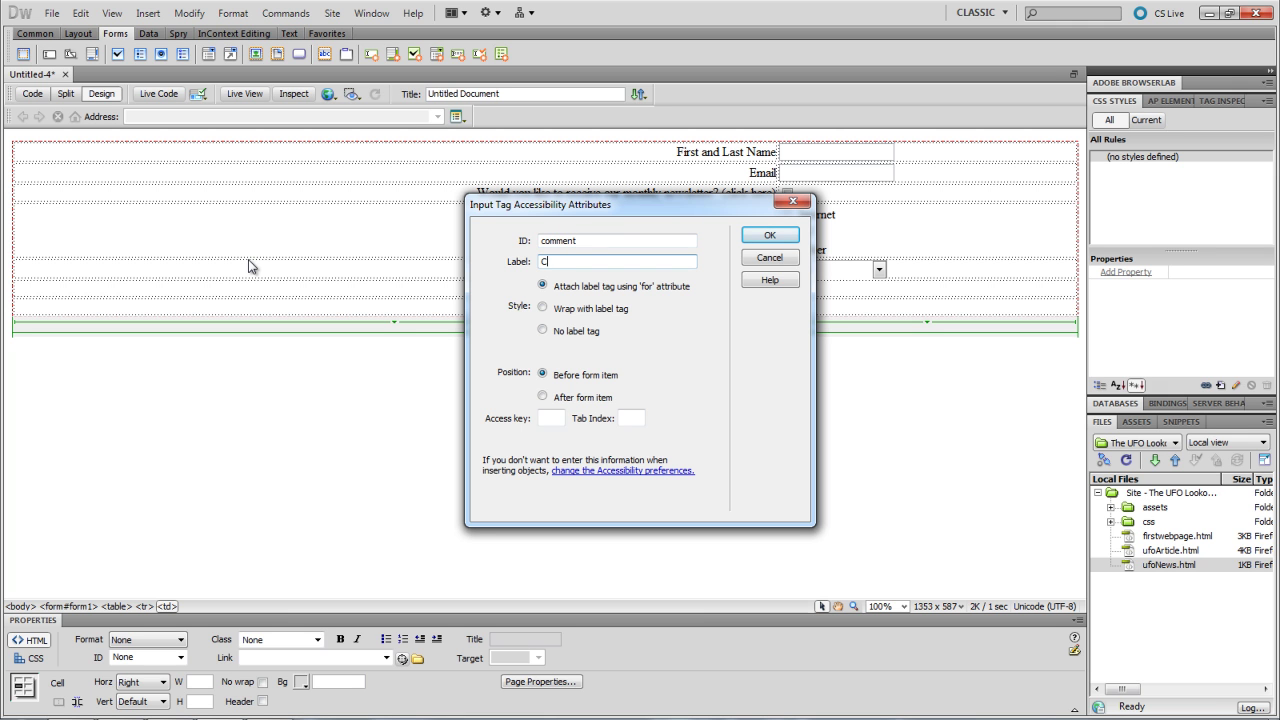
{"action": "type", "text": "omments"}
{"action": "left_click", "coordinate": [763, 235]}
- Move the comment text area into the right-hand cell and check its properties
{"action": "left_click_drag", "start_coordinate": [674, 320], "coordinate": [821, 307]}
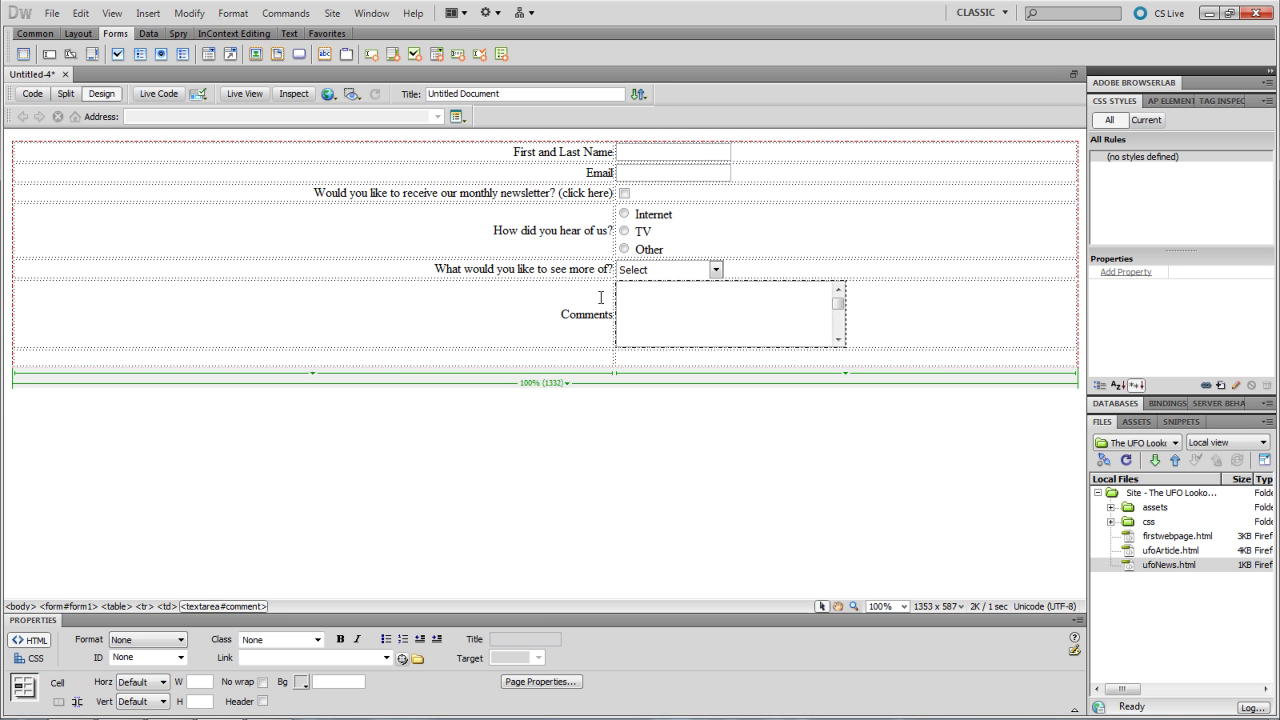
{"action": "left_click", "coordinate": [657, 324]}
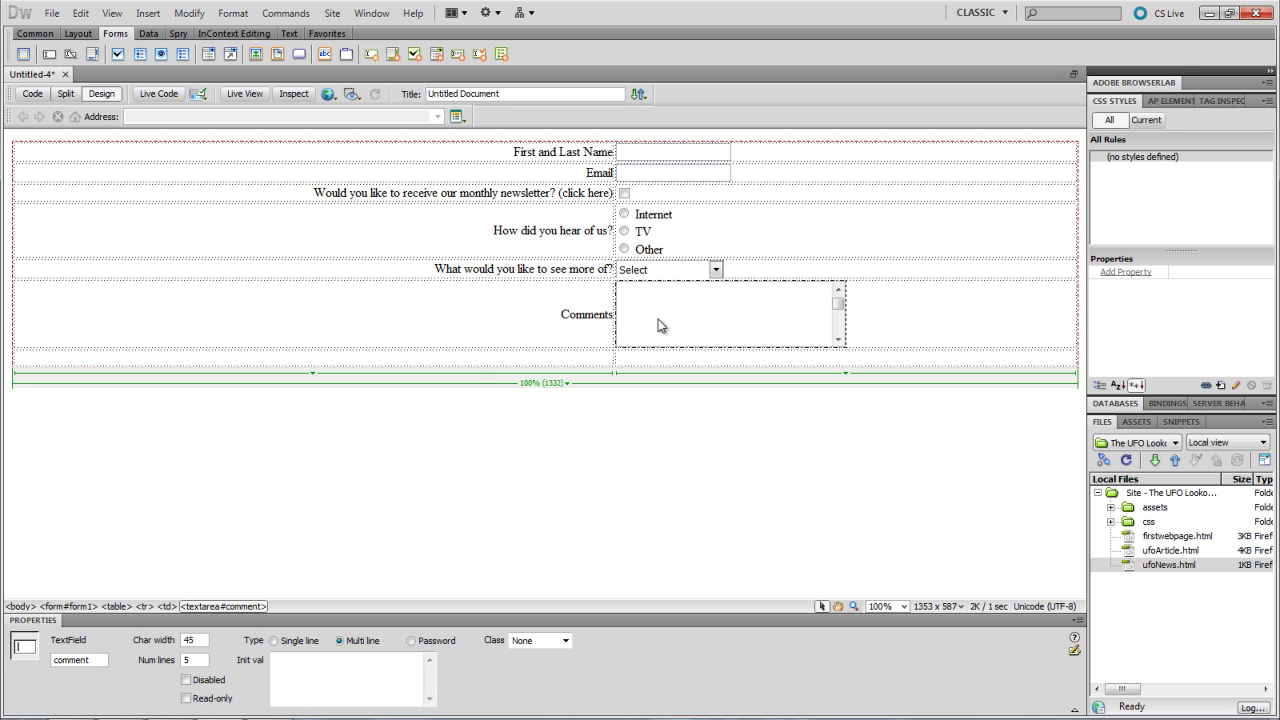
{"action": "left_click", "coordinate": [322, 656]}
{"action": "left_click", "coordinate": [543, 359]}
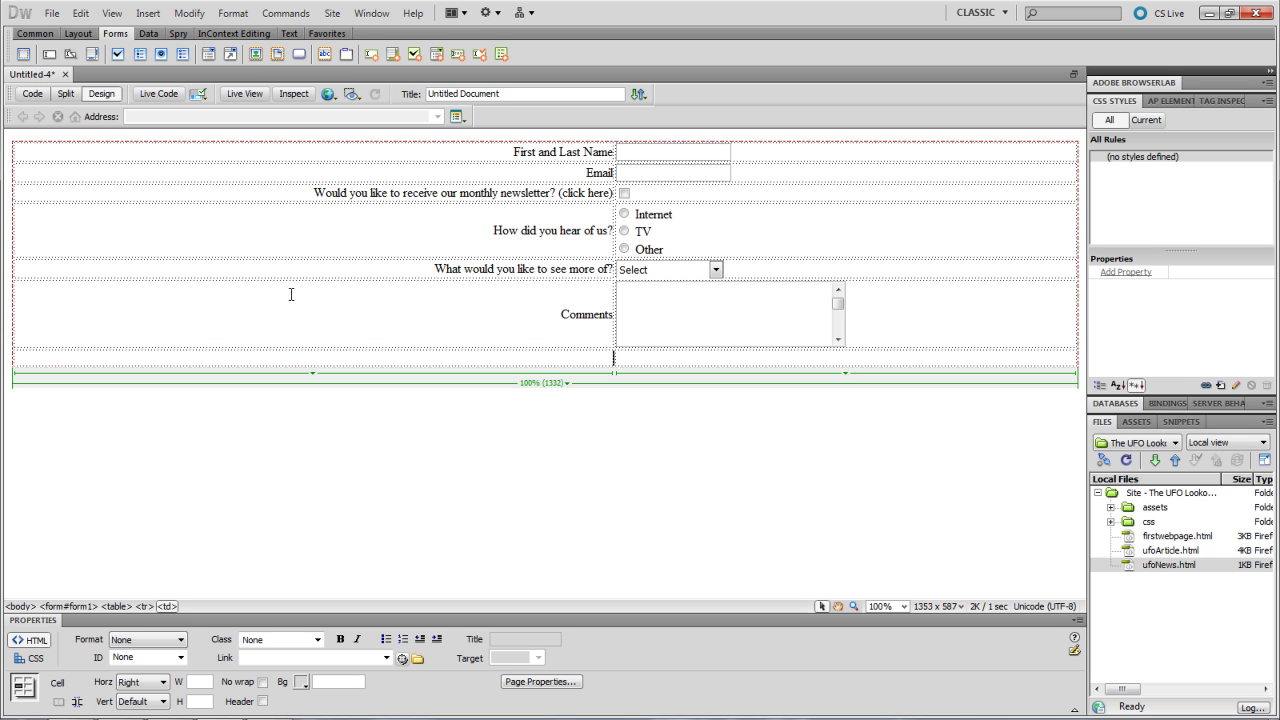
- Insert a button with ID submit in the bottom row
{"action": "left_click", "coordinate": [298, 58]}
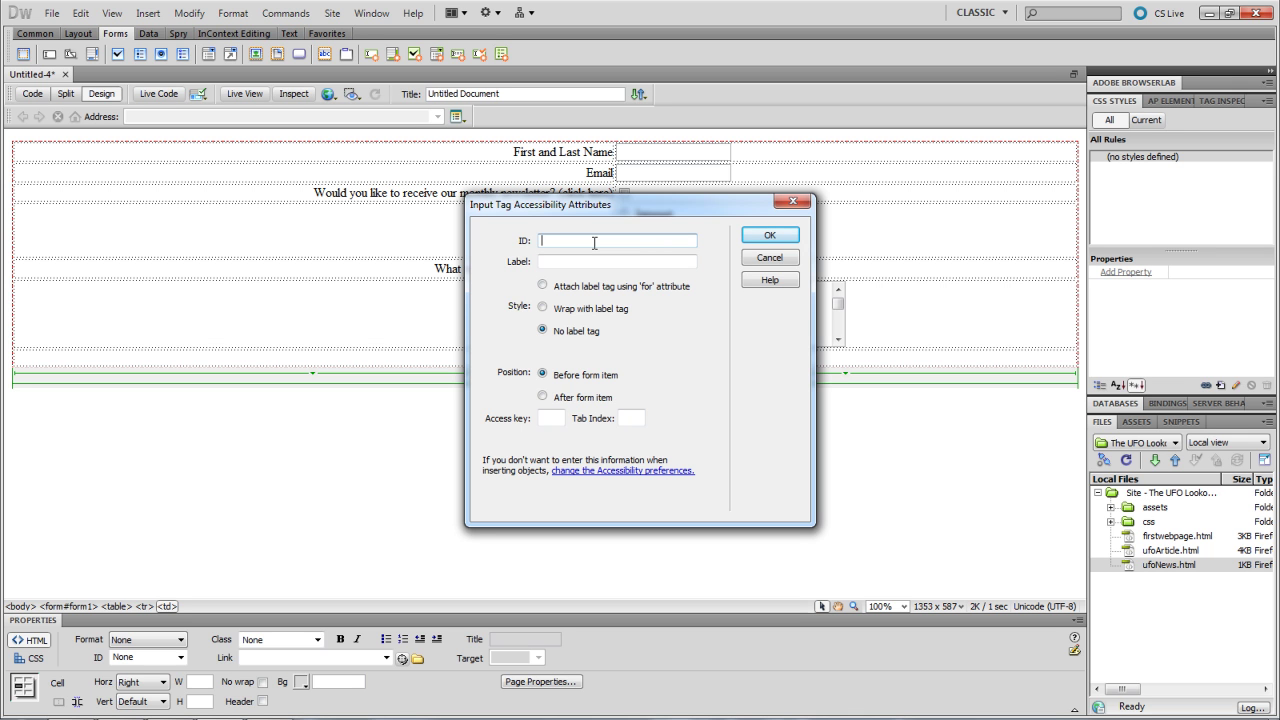
{"action": "type", "text": "submit"}
{"action": "left_click", "coordinate": [771, 240]}
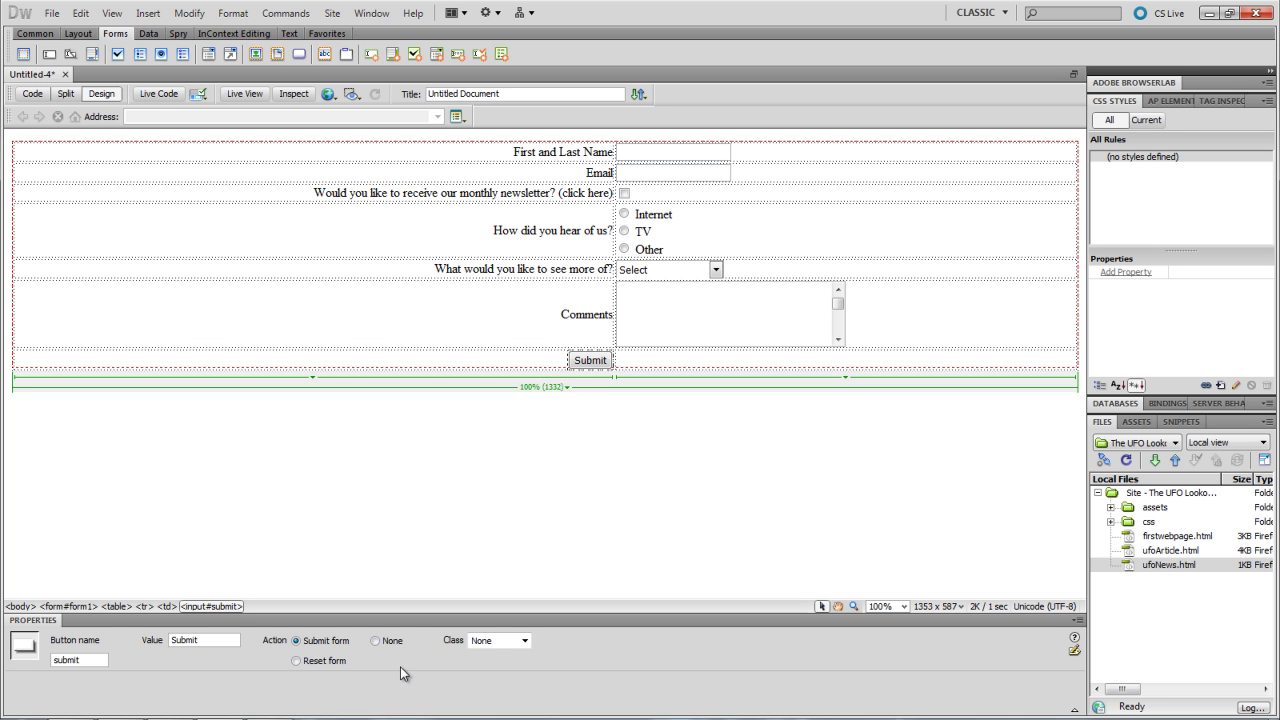
{"action": "left_click", "coordinate": [635, 357]}
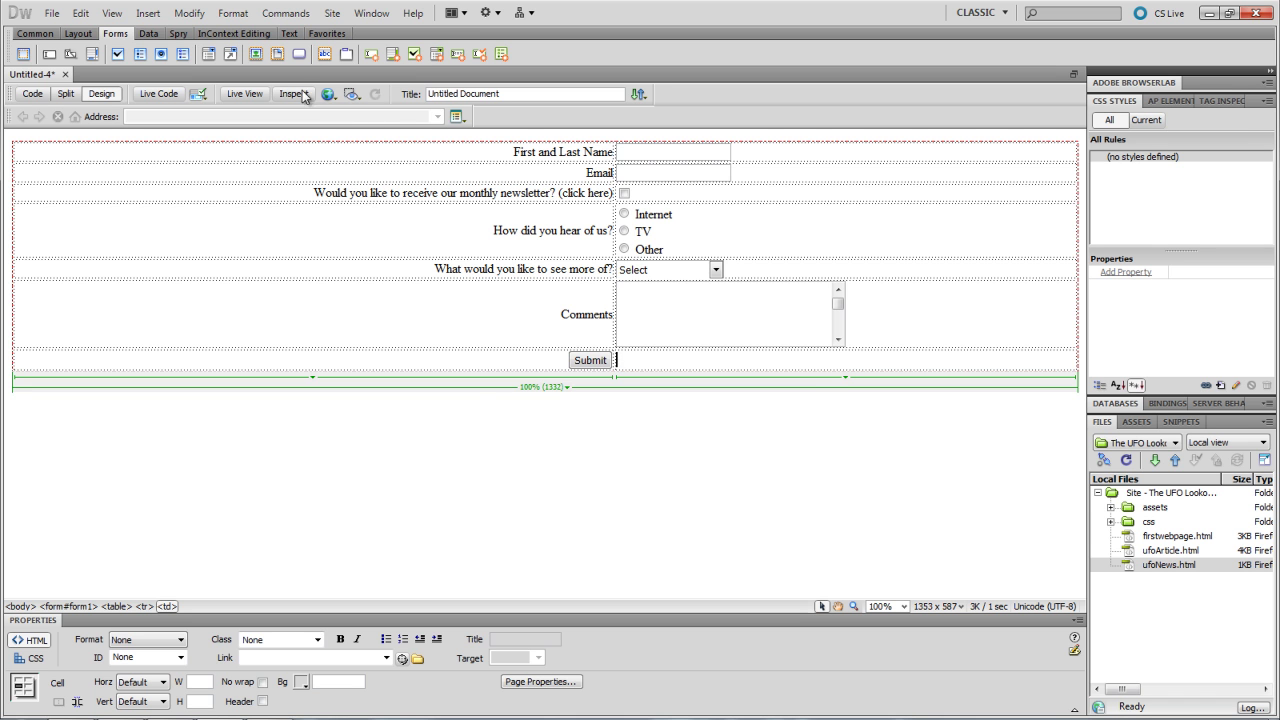
- Add a button with ID reset and action Reset form, then switch to Live View
{"action": "left_click", "coordinate": [299, 54]}
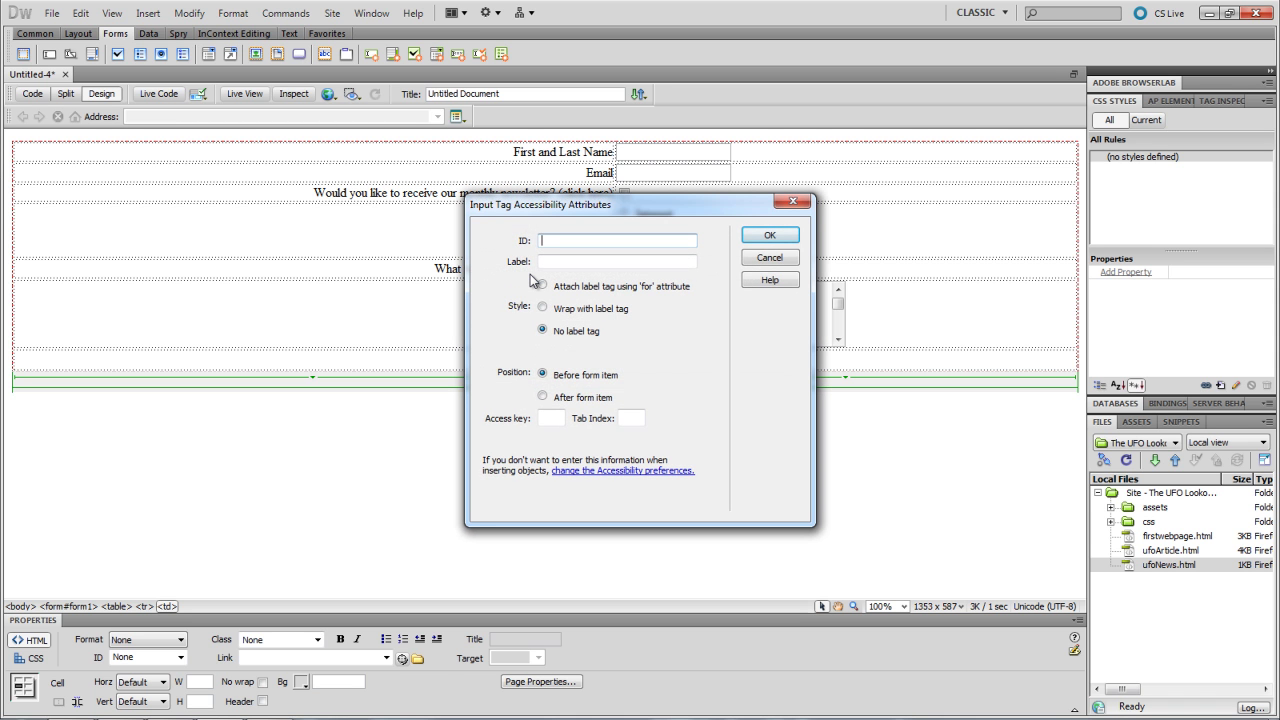
{"action": "type", "text": "Reset"}
{"action": "key", "text": "BackSpace"}
{"action": "key", "text": "BackSpace"}
{"action": "key", "text": "BackSpace"}
{"action": "key", "text": "BackSpace"}
{"action": "type", "text": "reset"}
{"action": "left_click", "coordinate": [757, 237]}
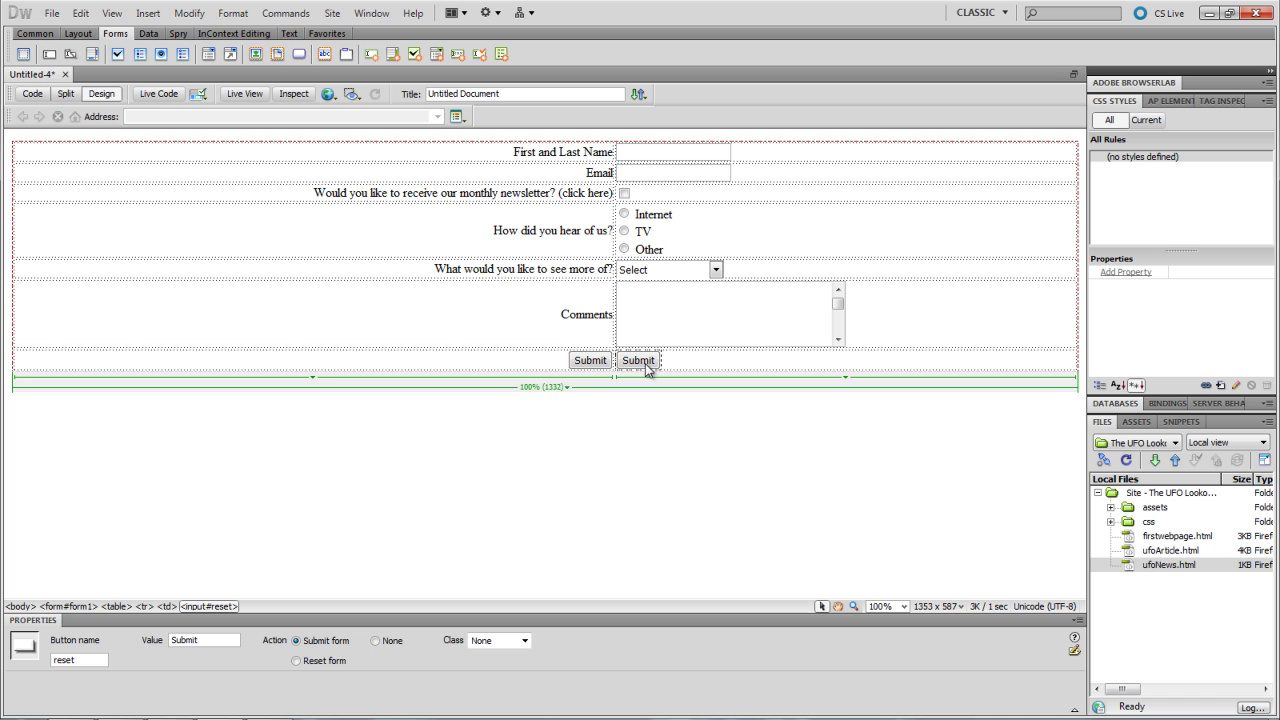
{"action": "left_click", "coordinate": [296, 661]}
{"action": "left_click", "coordinate": [246, 93]}
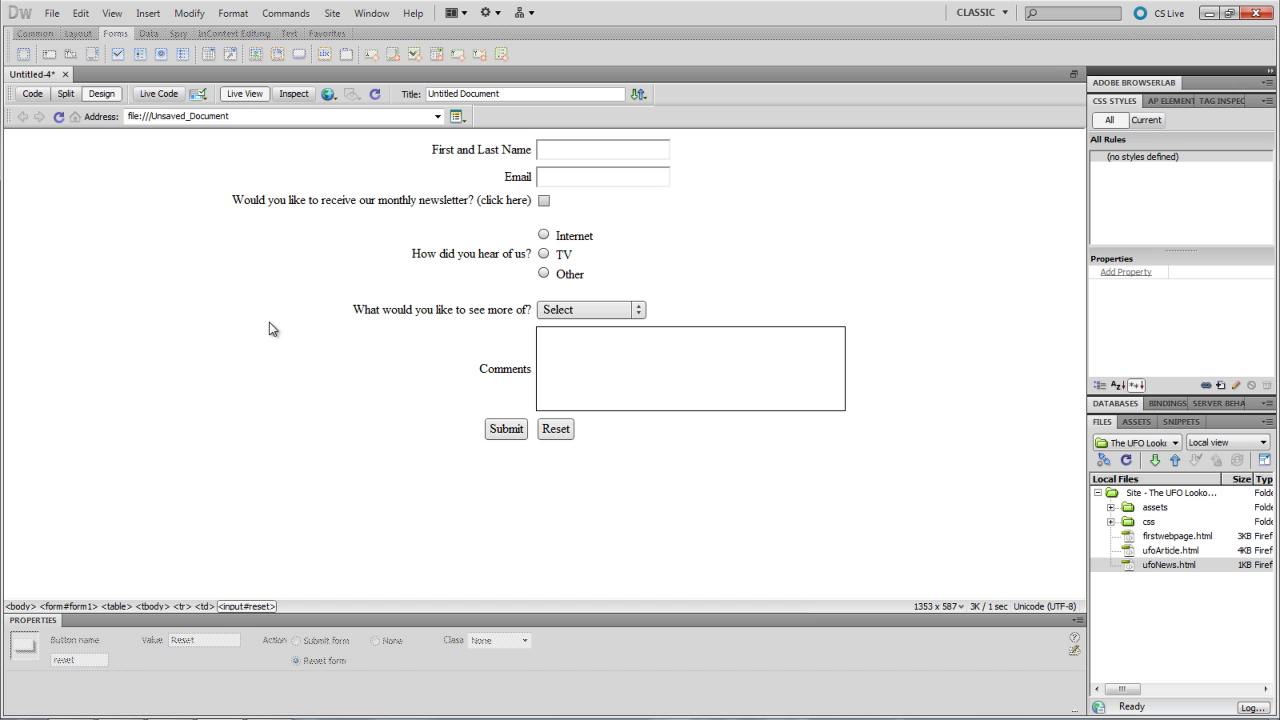
- Enter test text in the name field and an email address, tick the newsletter box, and choose TV
{"action": "left_click", "coordinate": [593, 152]}
{"action": "type", "text": "lkdfgl;kaj;lakjfl;sa"}
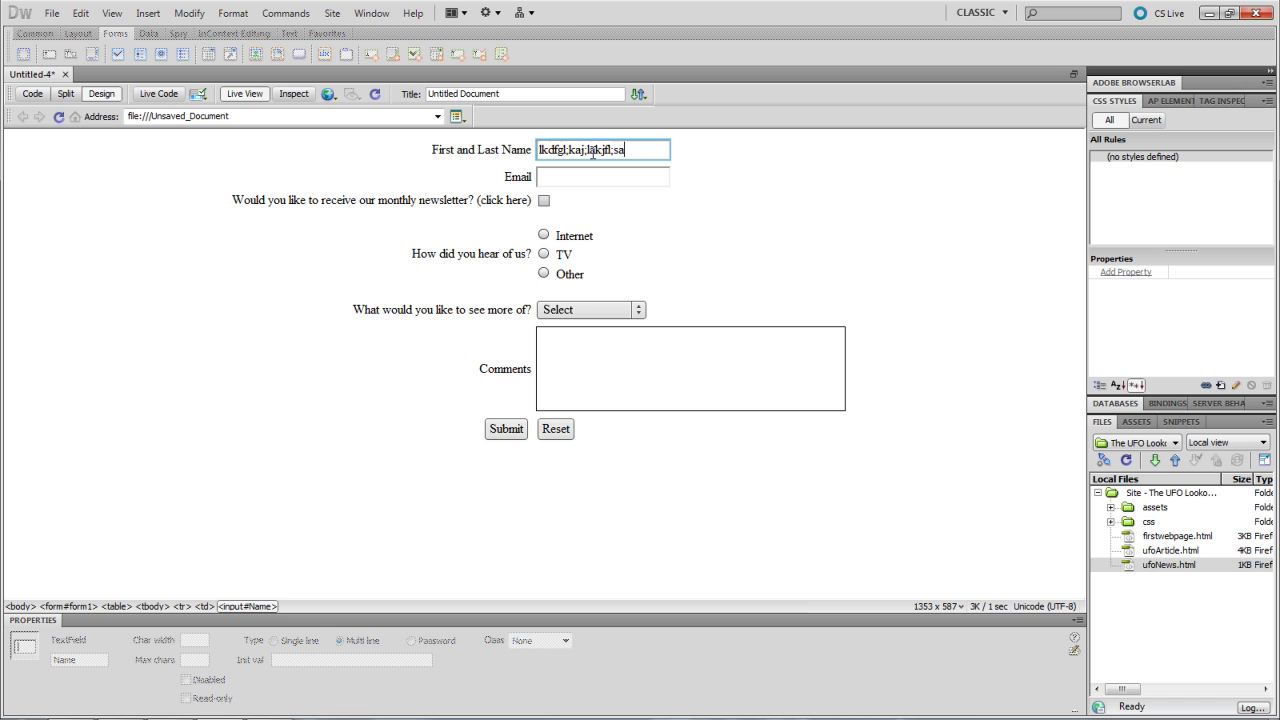
{"action": "left_click", "coordinate": [592, 174]}
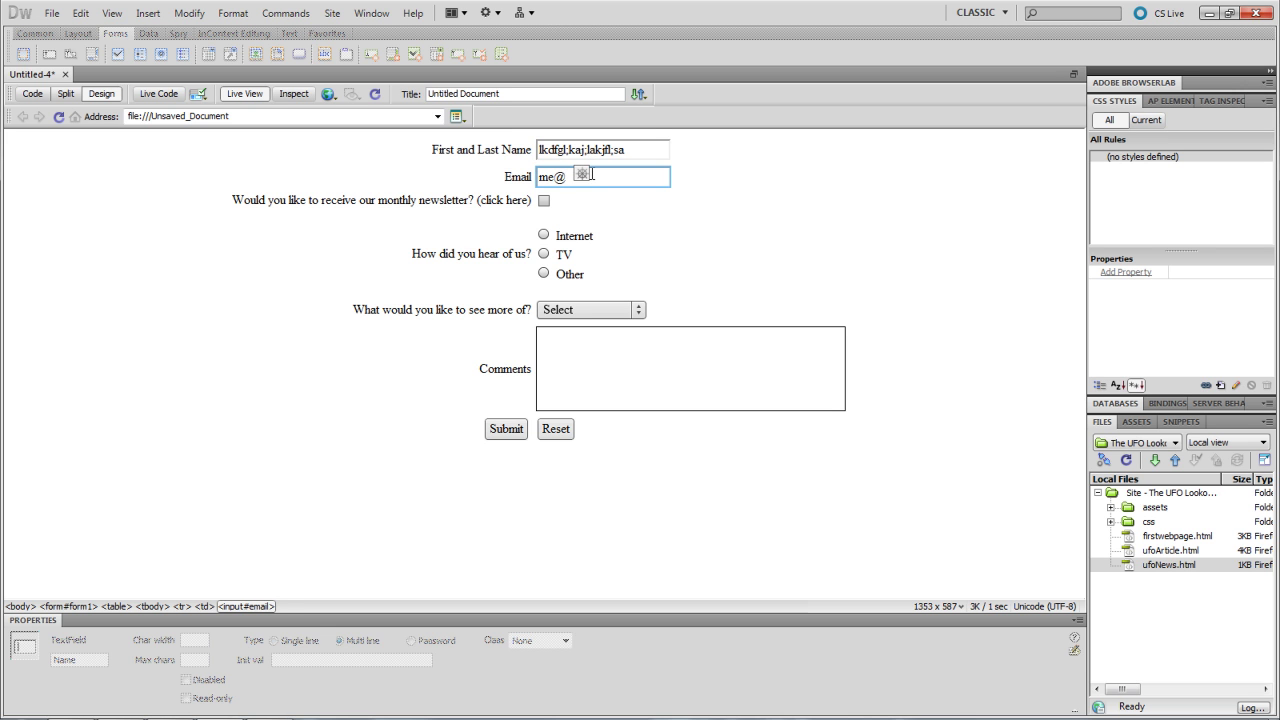
{"action": "left_click", "coordinate": [544, 200]}
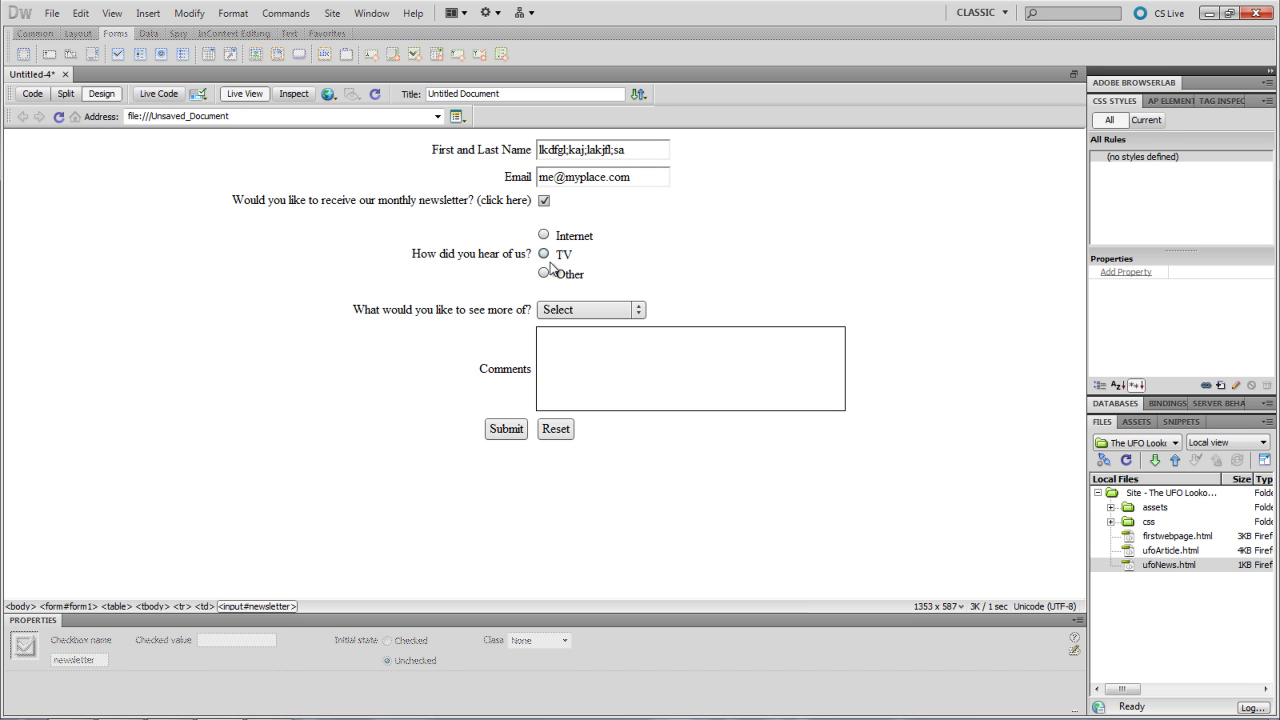
{"action": "left_click", "coordinate": [549, 268]}
{"action": "left_click", "coordinate": [544, 254]}
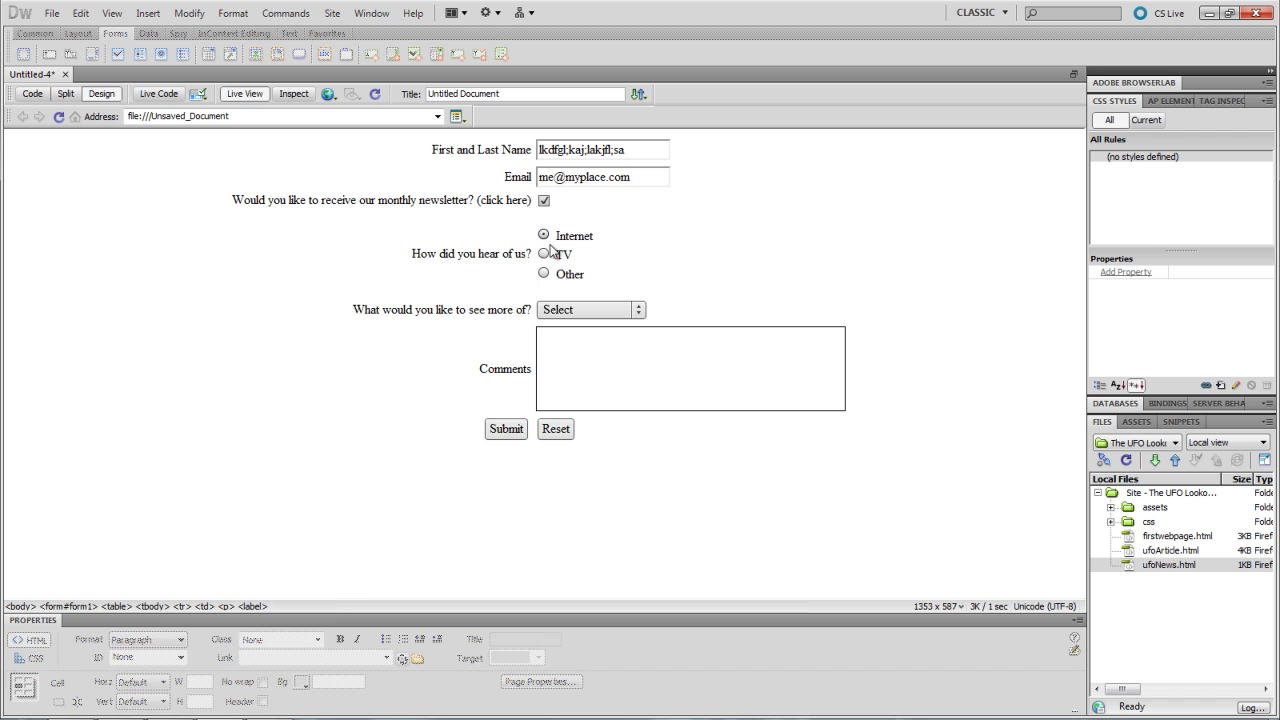
- Try the see-more-of menu options, ending on Alien Technology
{"action": "left_click", "coordinate": [563, 310]}
{"action": "left_click", "coordinate": [574, 356]}
{"action": "left_click", "coordinate": [574, 312]}
{"action": "left_click", "coordinate": [574, 343]}
{"action": "left_click", "coordinate": [574, 312]}
{"action": "left_click", "coordinate": [590, 369]}
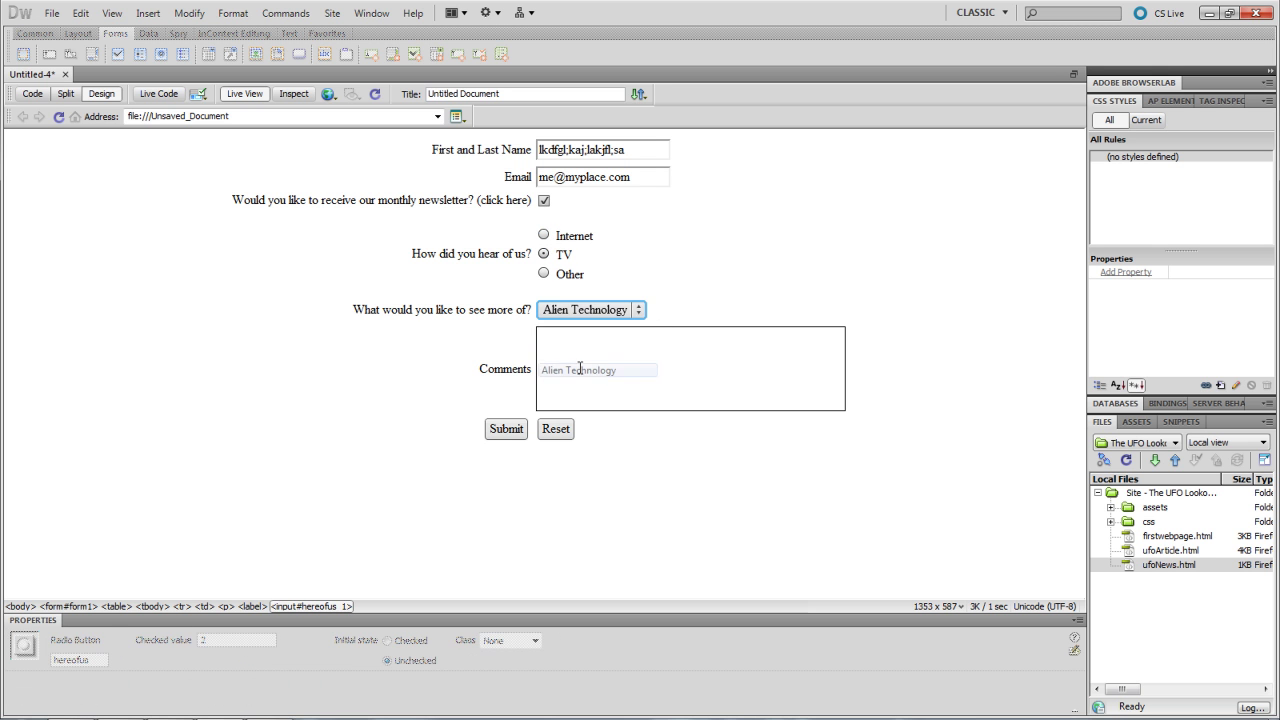
- Type several lines of test comments, then reset the form to clear every field
{"action": "left_click", "coordinate": [581, 367]}
{"action": "type", "text": "adfafafa"}
{"action": "key", "text": "Return"}
{"action": "type", "text": "akljhla"}
{"action": "key", "text": "Return"}
{"action": "type", "text": "aa"}
{"action": "key", "text": "Return"}
{"action": "type", "text": "aajlkdfa"}
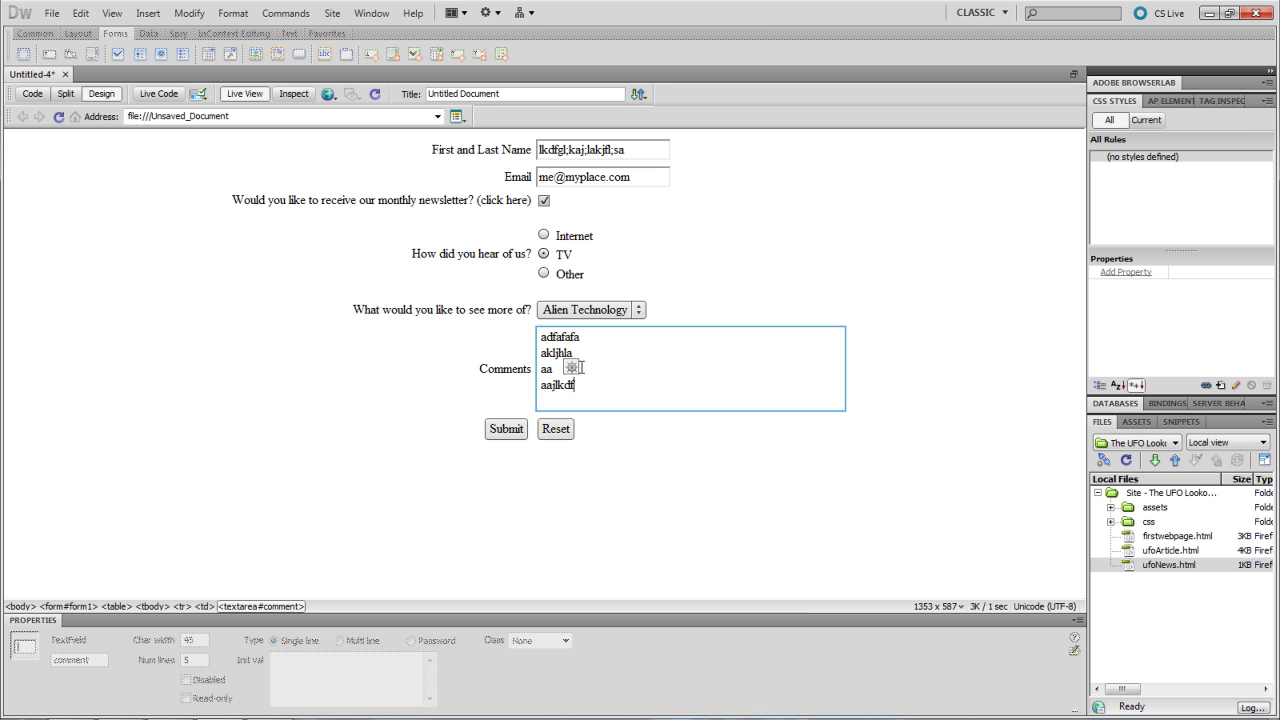
{"action": "key", "text": "Return"}
{"action": "type", "text": "al;kd;afj a"}
{"action": "key", "text": "Return"}
{"action": "type", "text": "al;kd;afj"}
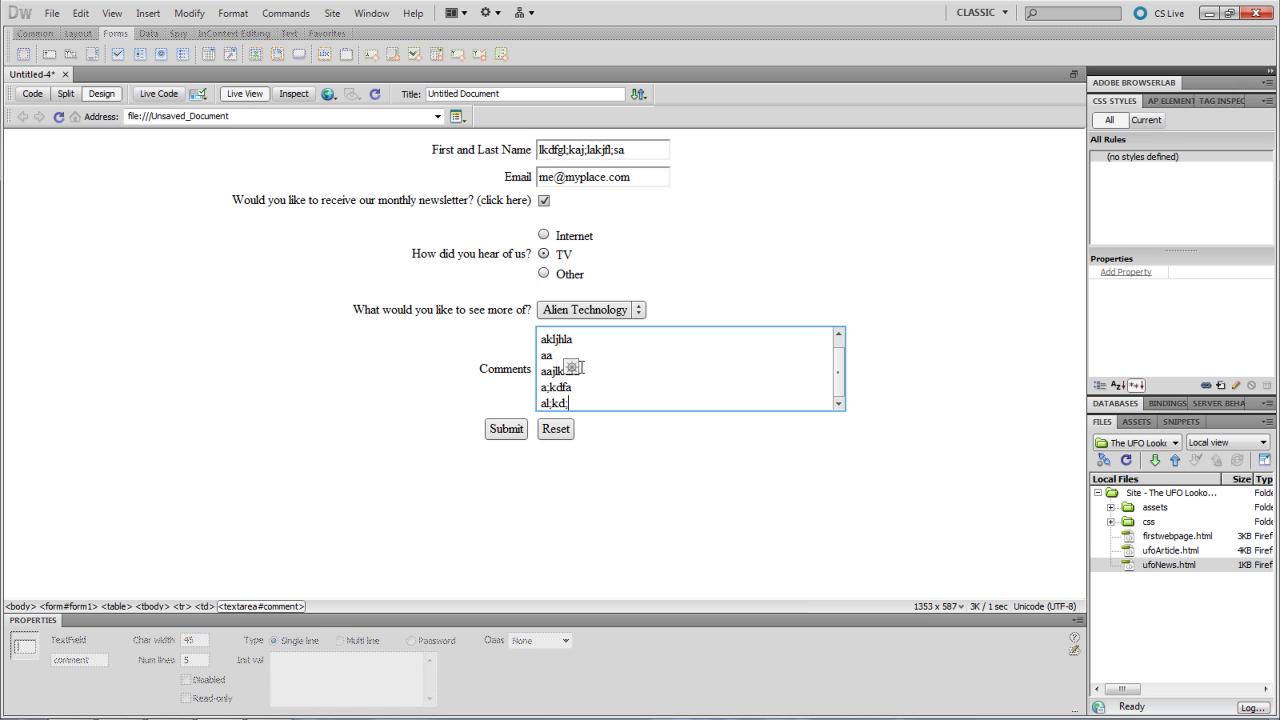
{"action": "key", "text": "Return"}
{"action": "type", "text": "afa;kfla"}
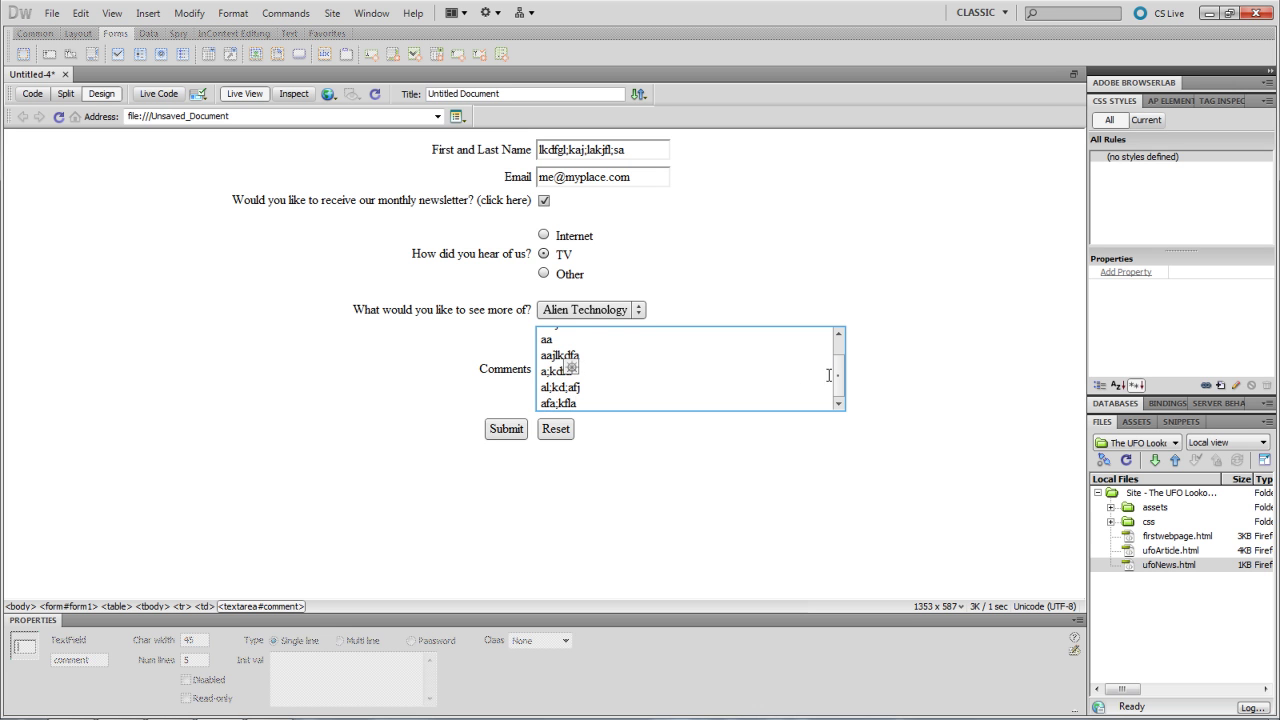
{"action": "left_click_drag", "start_coordinate": [834, 372], "coordinate": [837, 346]}
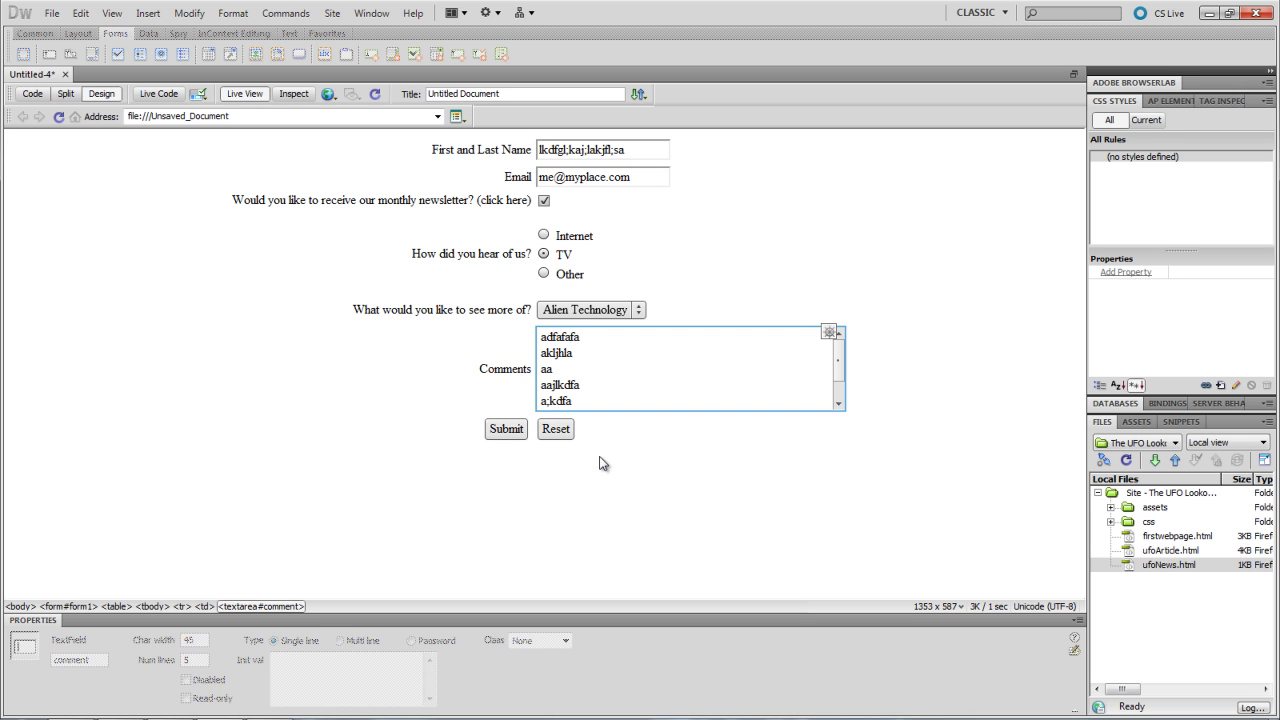
{"action": "left_click", "coordinate": [548, 431]}
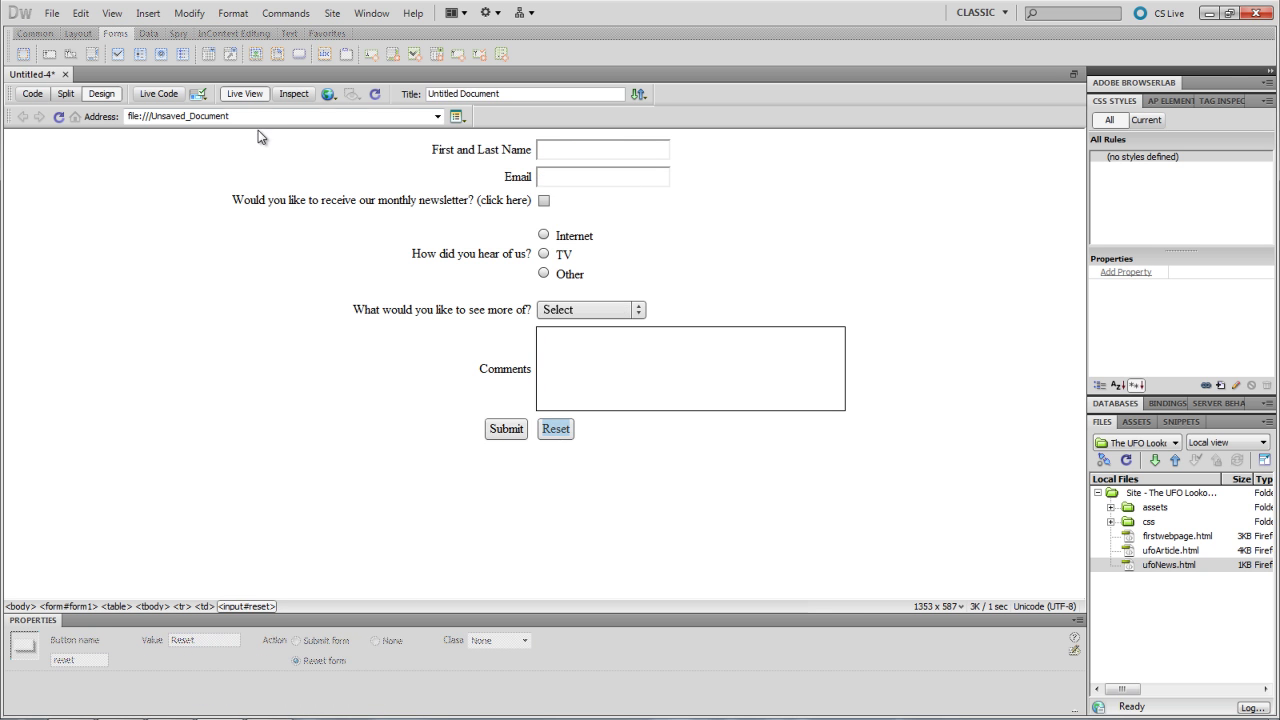
- Leave Live View and change the Submit button's Value from 'Submit' to 'Send'
{"action": "left_click", "coordinate": [244, 93]}
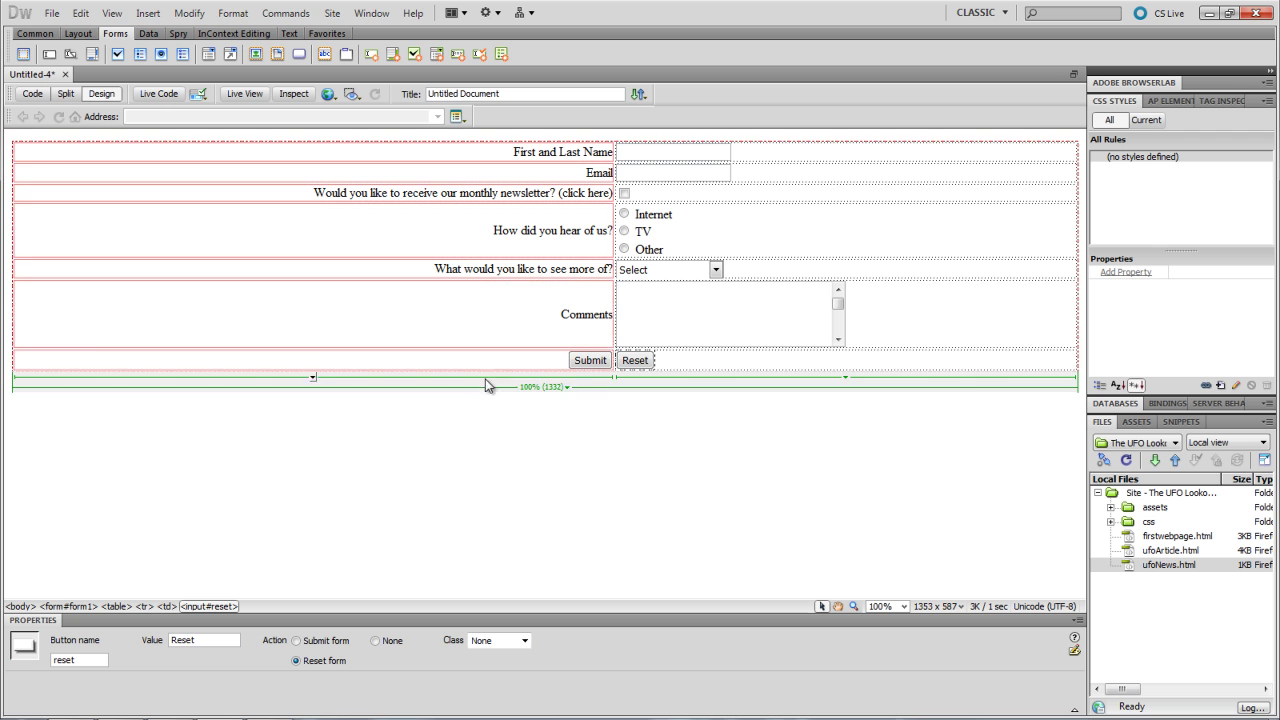
{"action": "left_click", "coordinate": [589, 361]}
{"action": "double_click", "coordinate": [198, 640]}
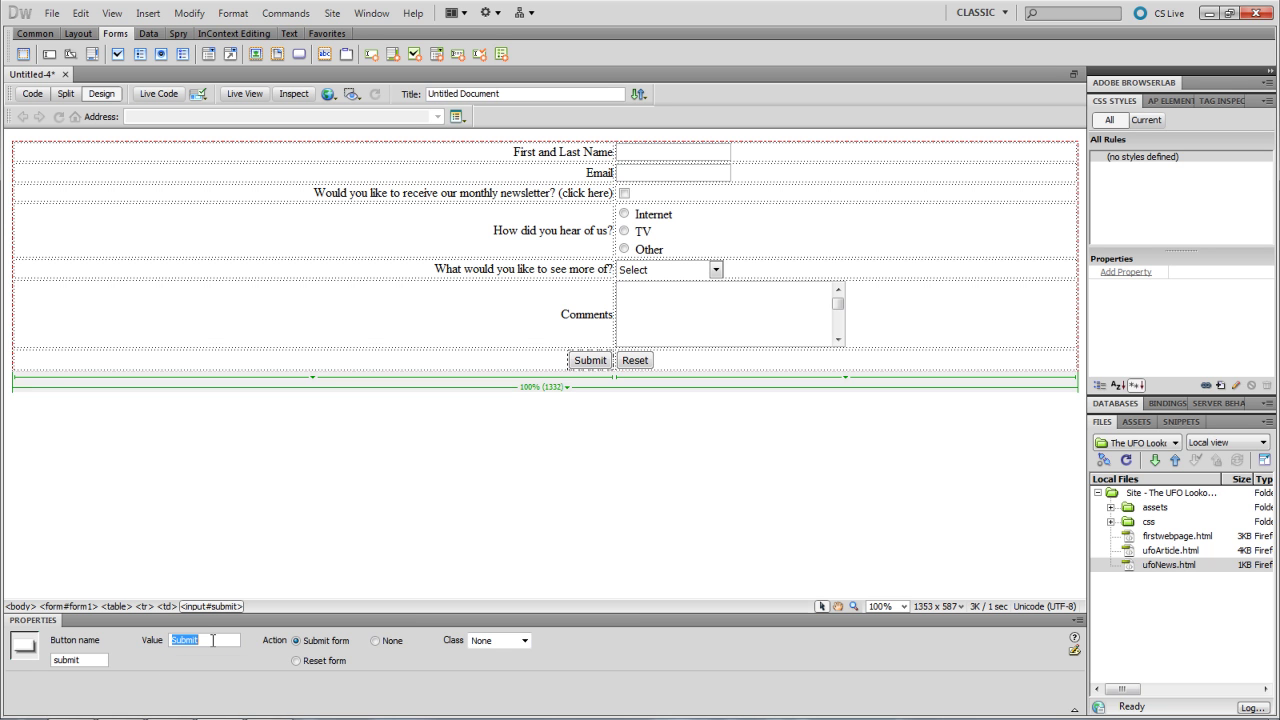
{"action": "type", "text": "Send"}
{"action": "left_click", "coordinate": [336, 466]}
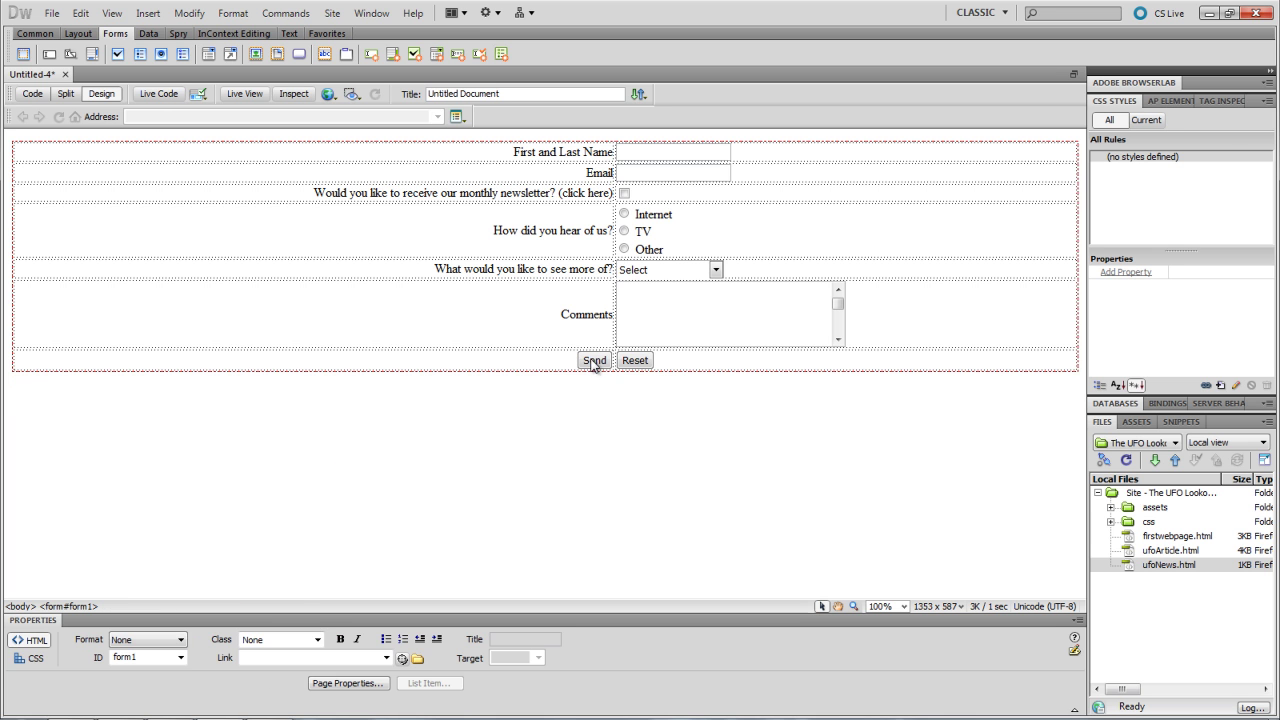